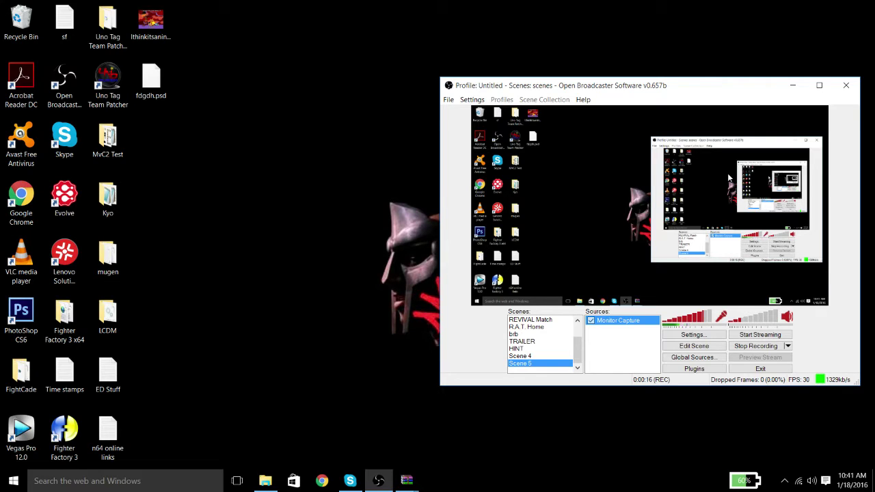
Extract the ikemen folder from ikemen_2015_12_31.7z in WinRAR to the desktop and close the archive.
left_click(793, 86)
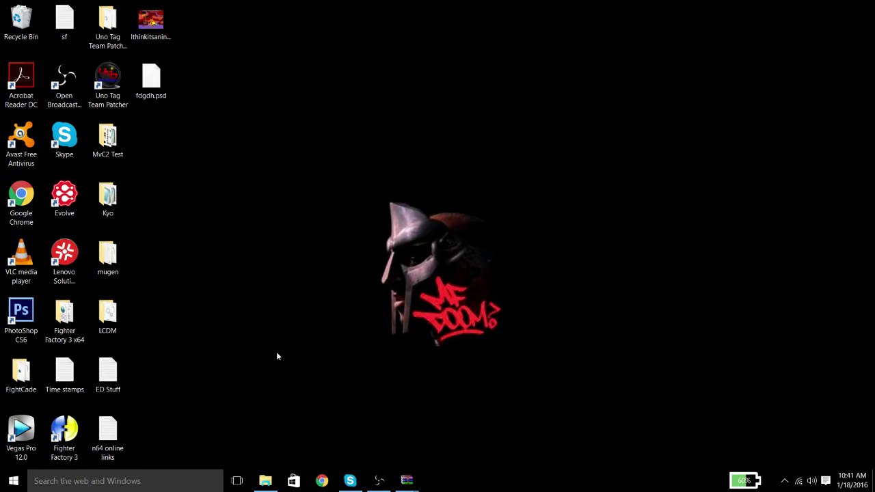
mouse_move(406, 478)
left_click(377, 410)
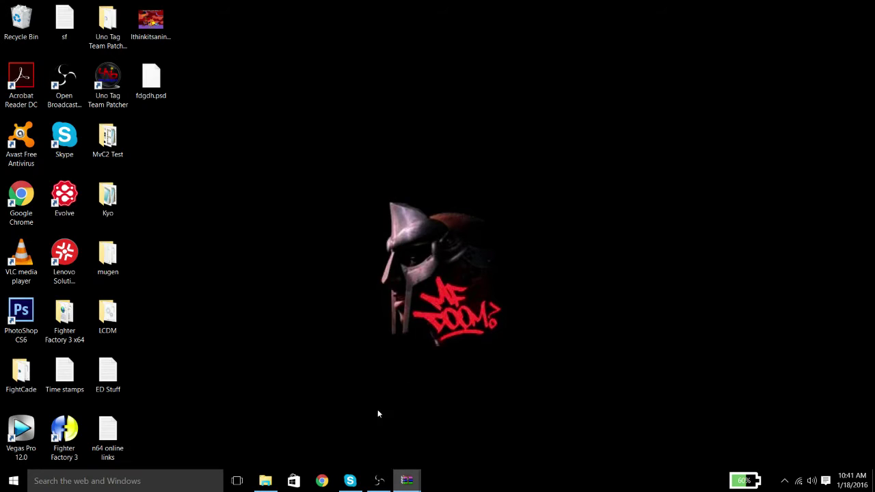
left_click_drag(265, 180, 657, 40)
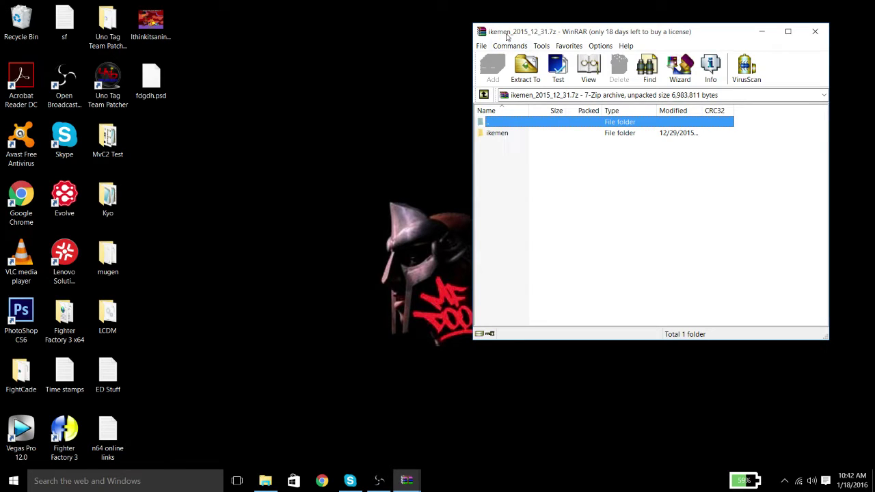
left_click(499, 134)
left_click_drag(498, 134, 150, 153)
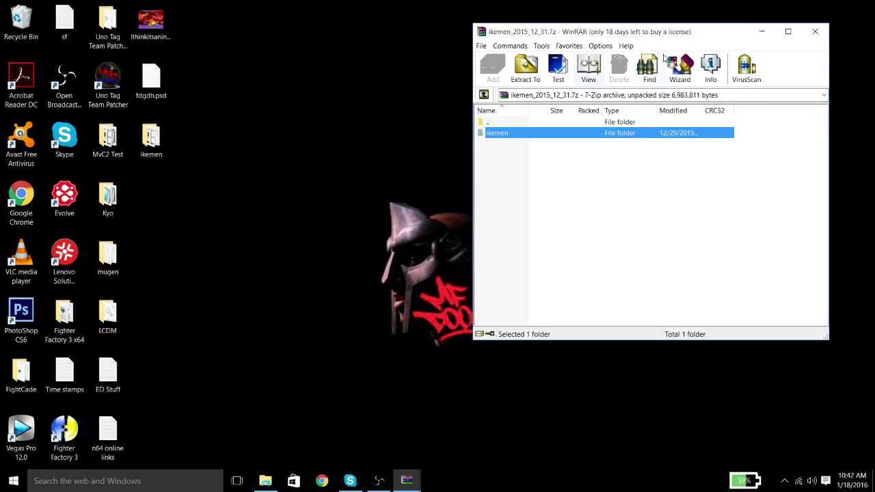
left_click(815, 32)
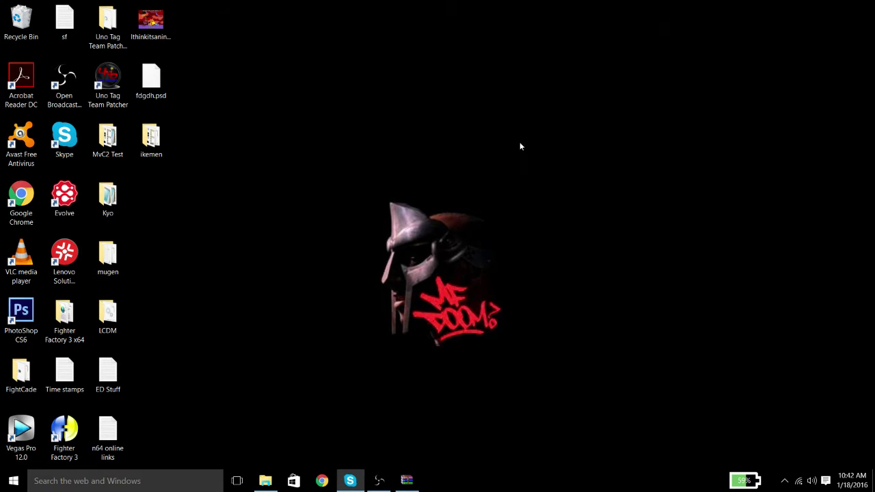
Open the extracted ikemen folder, run the ikemen application past the security warning, and close the game.
double_click(151, 141)
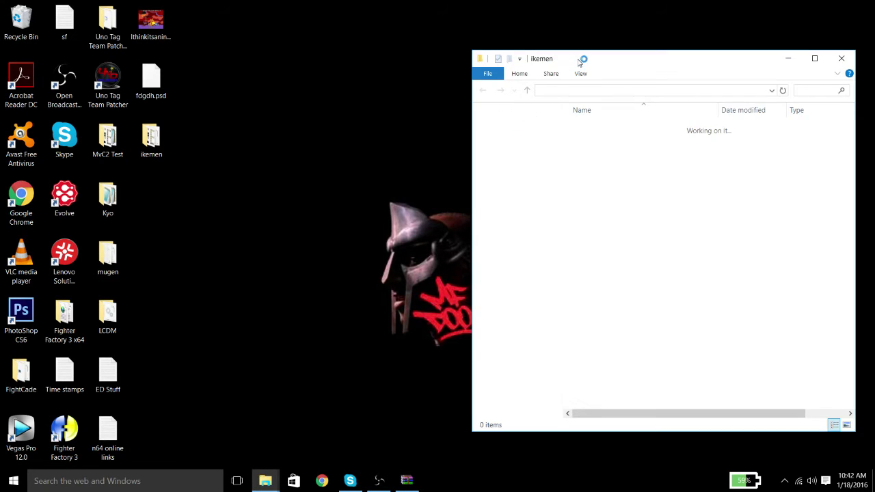
left_click_drag(573, 62, 228, 55)
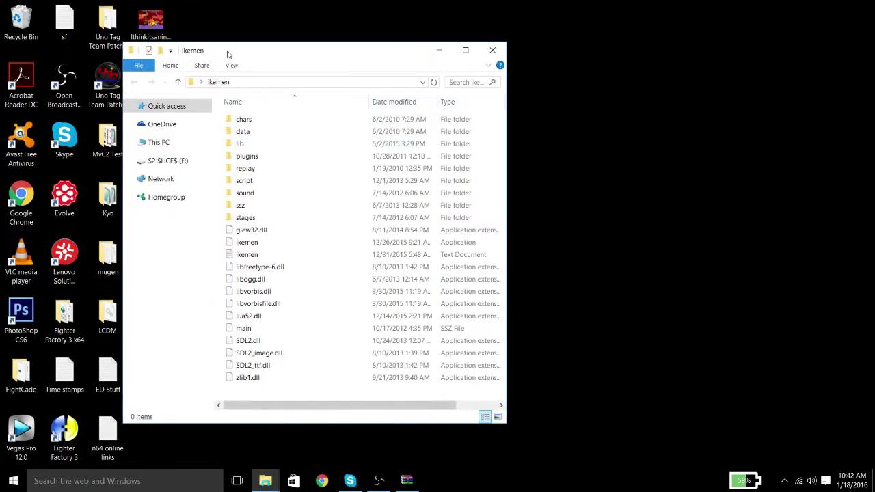
double_click(235, 242)
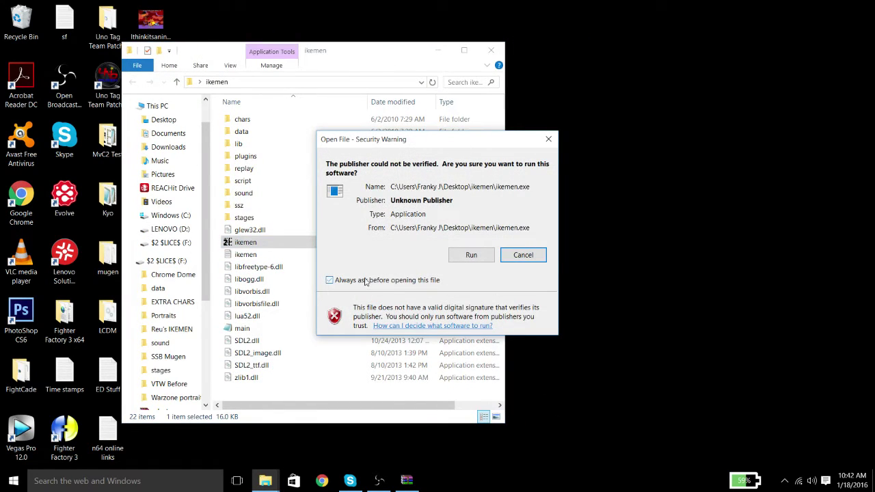
left_click(472, 254)
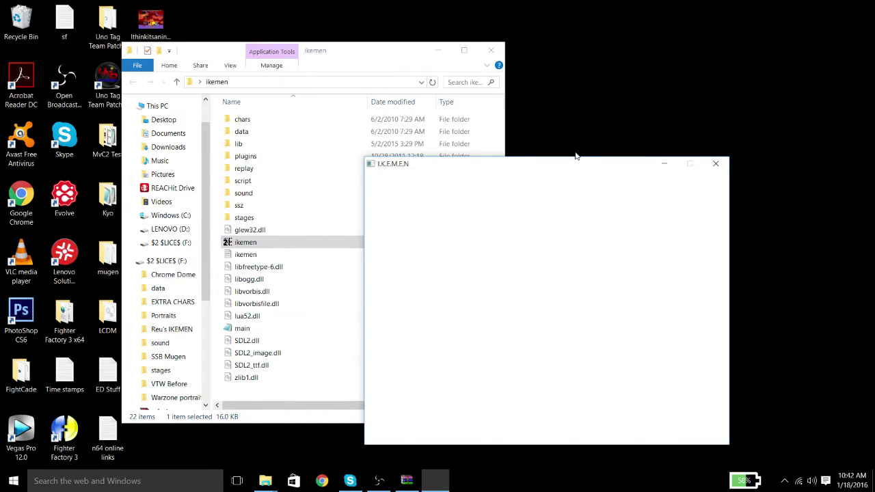
left_click(716, 163)
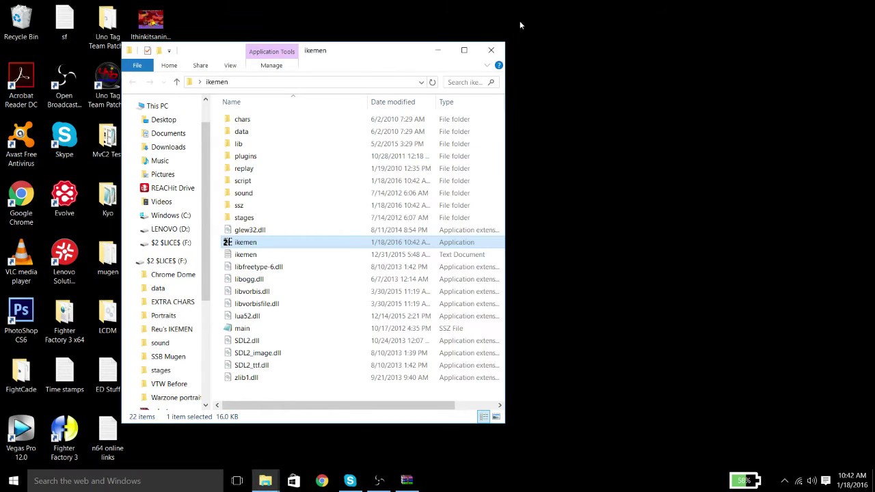
left_click(438, 51)
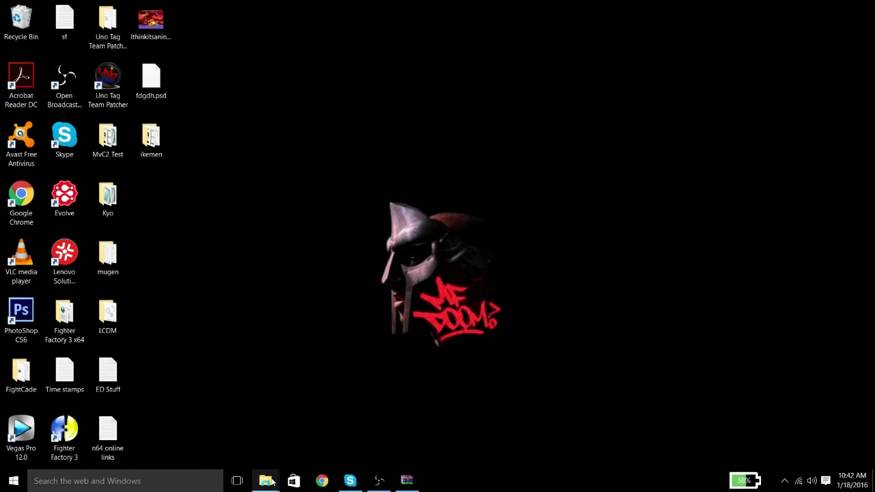
mouse_move(265, 480)
left_click(280, 432)
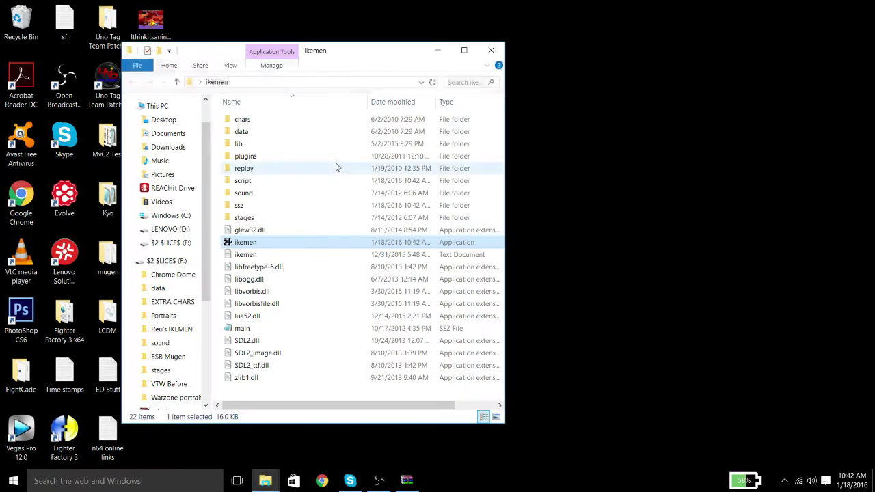
Run the ikemen application again, view the 1P vs. Com character select screen, and exit the game.
left_click_drag(371, 54, 595, 74)
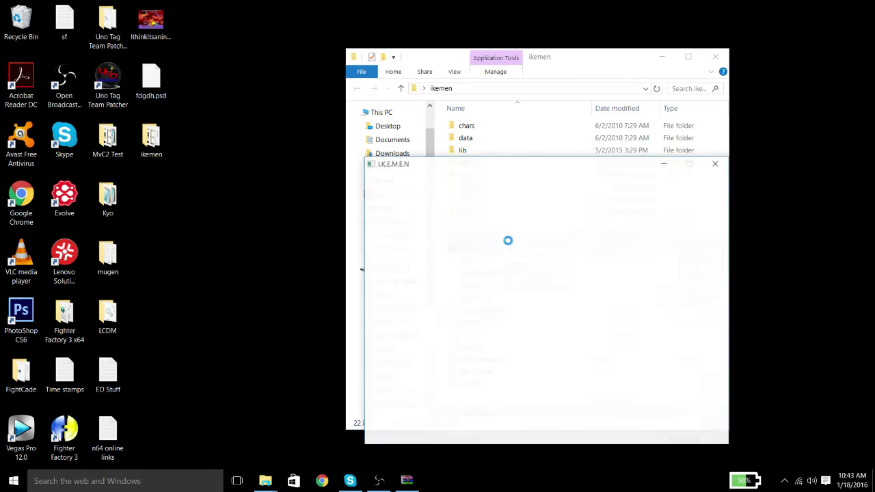
key("Down")
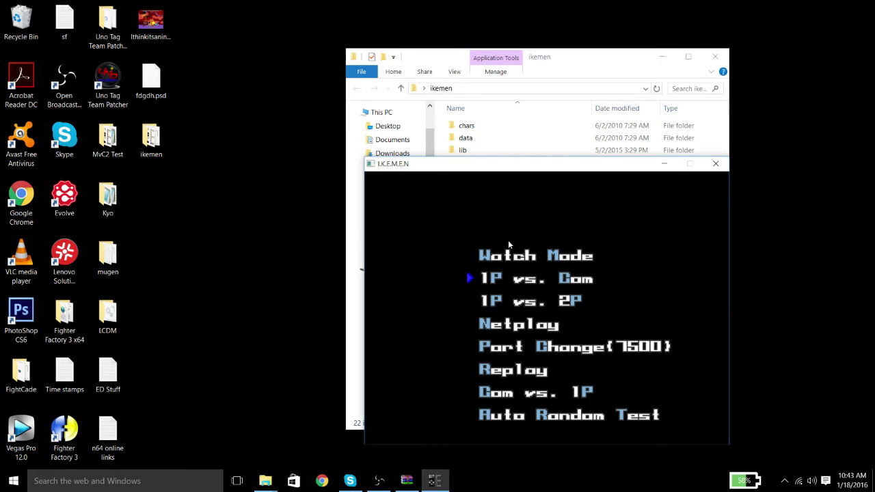
key("Return")
key("Return")
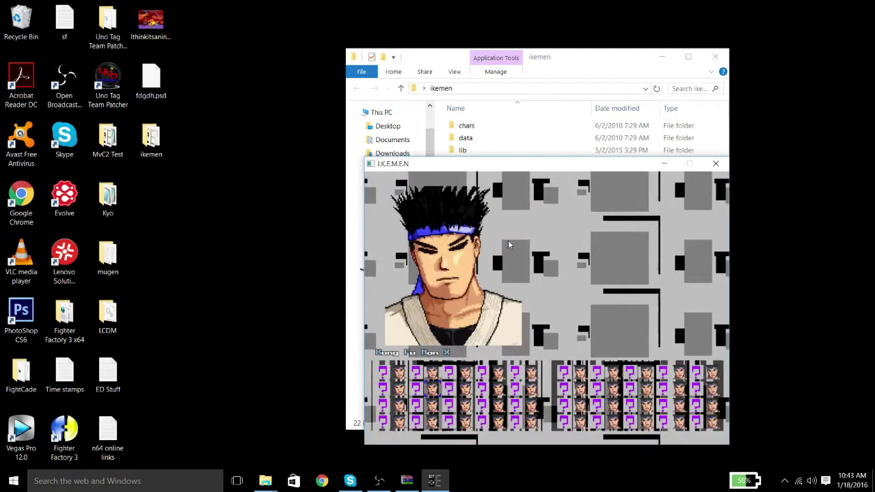
key("Escape")
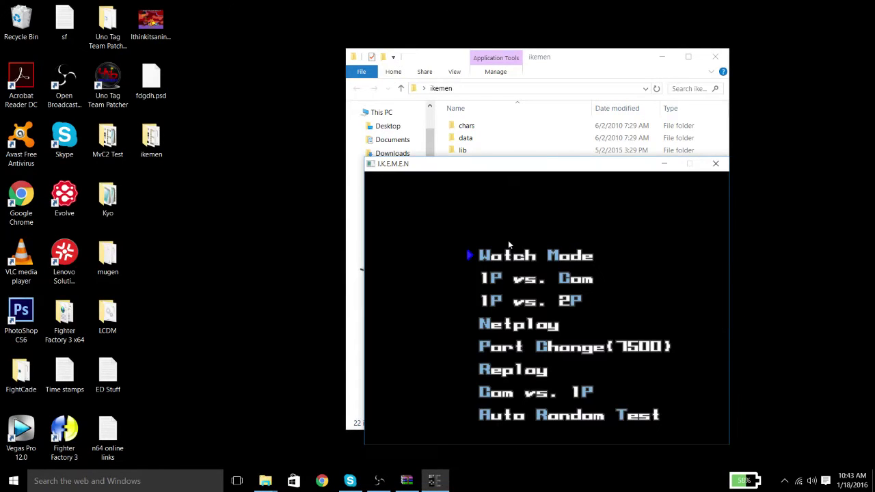
left_click(716, 163)
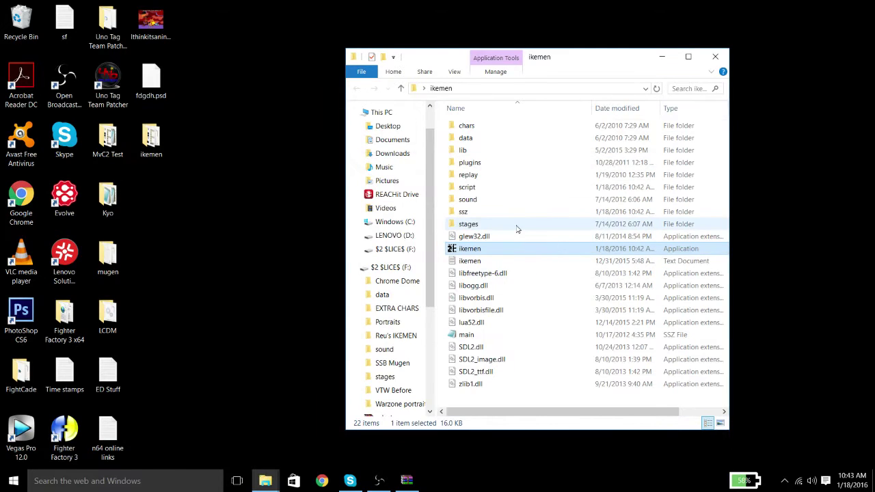
Open the main Lua file from the ikemen script folder in Notepad.
double_click(466, 187)
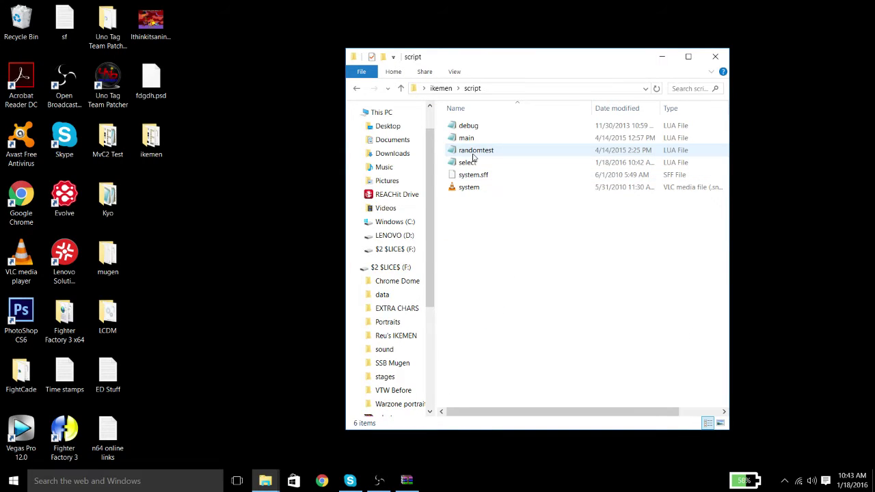
left_click(465, 142)
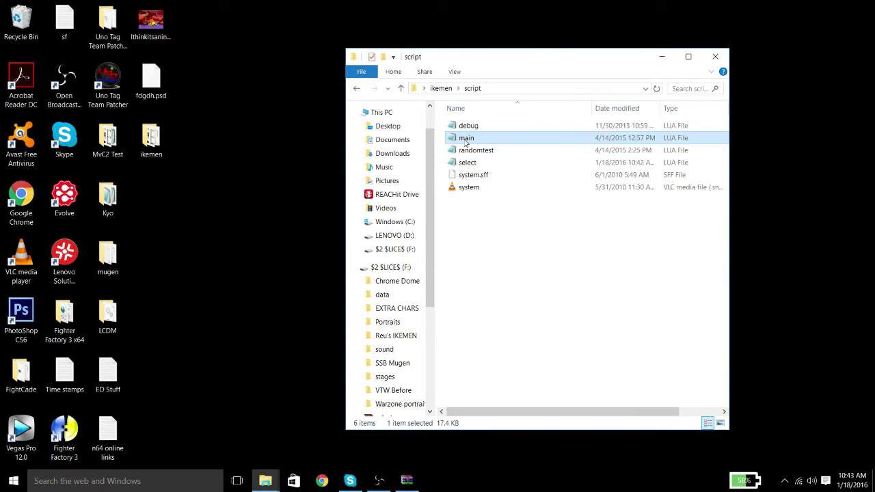
double_click(465, 140)
left_click_drag(510, 97, 180, 69)
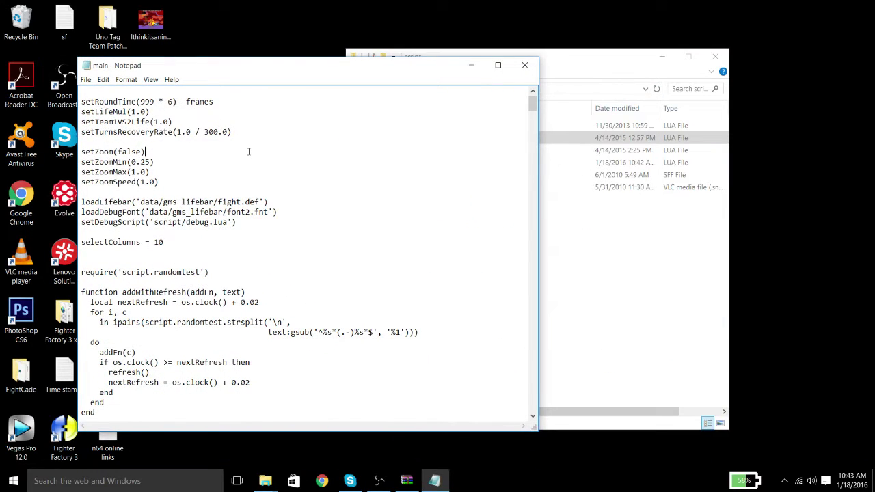
Examine the zoom, lifebar and debug settings at the beginning of the main script and check which file holds them.
scroll(117, 144, "down", 4)
scroll(117, 144, "up", 4)
left_click_drag(113, 171, 161, 182)
left_click_drag(236, 222, 177, 201)
left_click(177, 202)
left_click(556, 63)
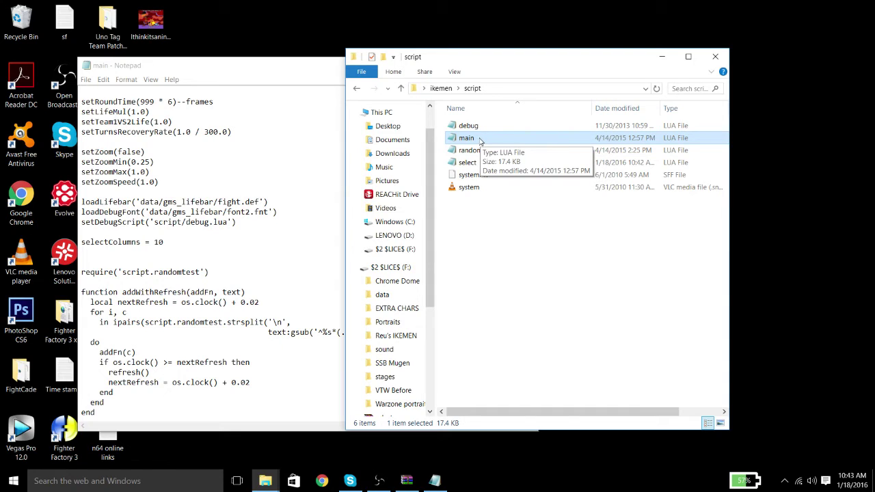
double_click(457, 142)
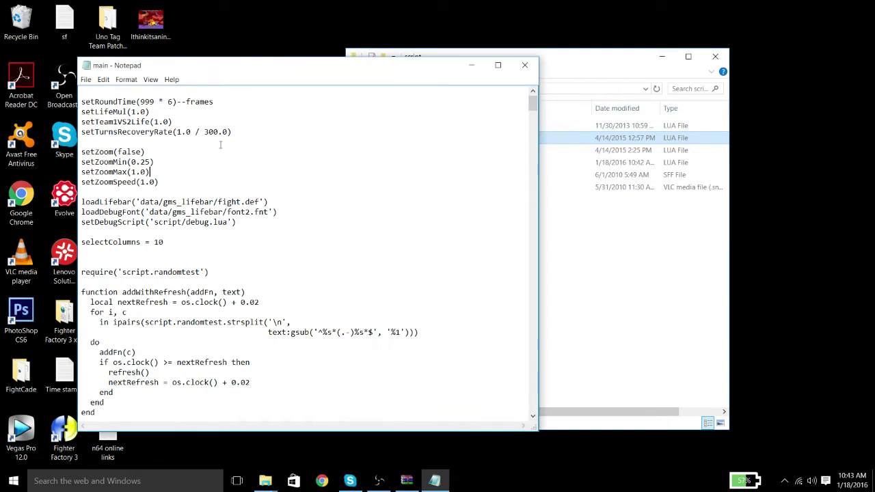
left_click_drag(250, 77, 393, 76)
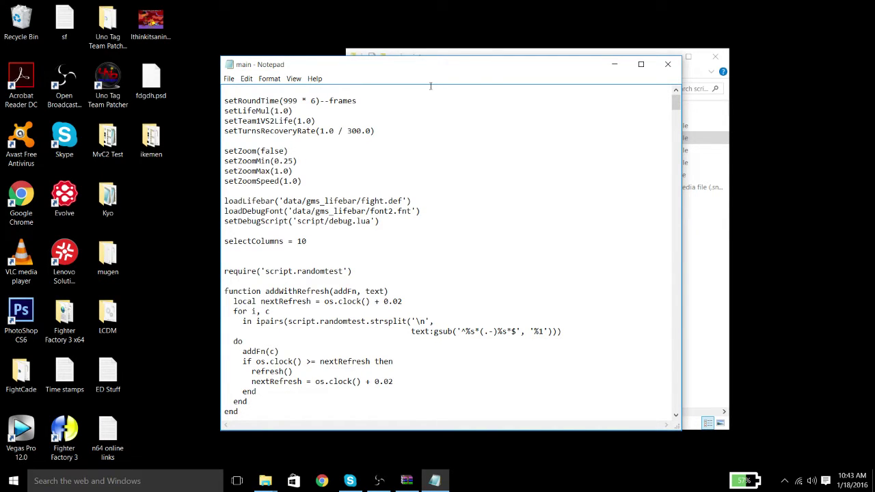
left_click_drag(472, 58, 354, 63)
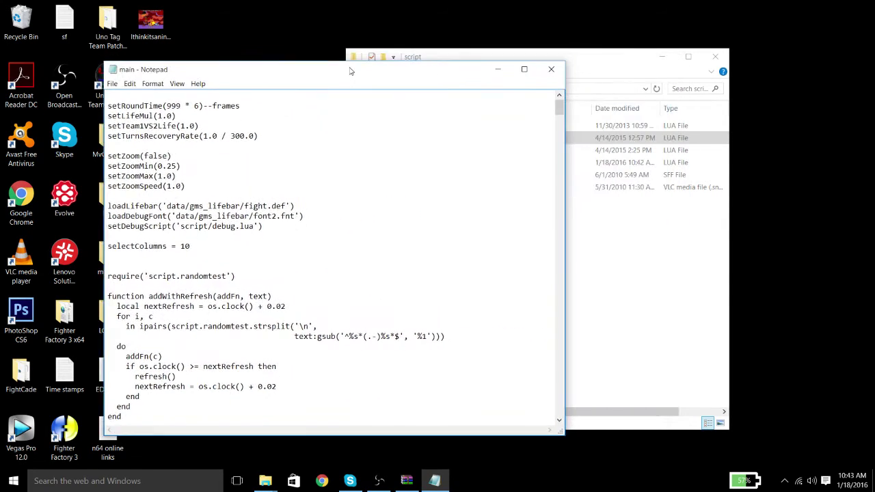
Set setZoom to true in the main script and save the file.
double_click(157, 156)
type("true")
key("ctrl+s")
Return to the ikemen folder, launch the ikemen application, and move the main script's window clear of the game.
left_click(697, 299)
left_click(358, 91)
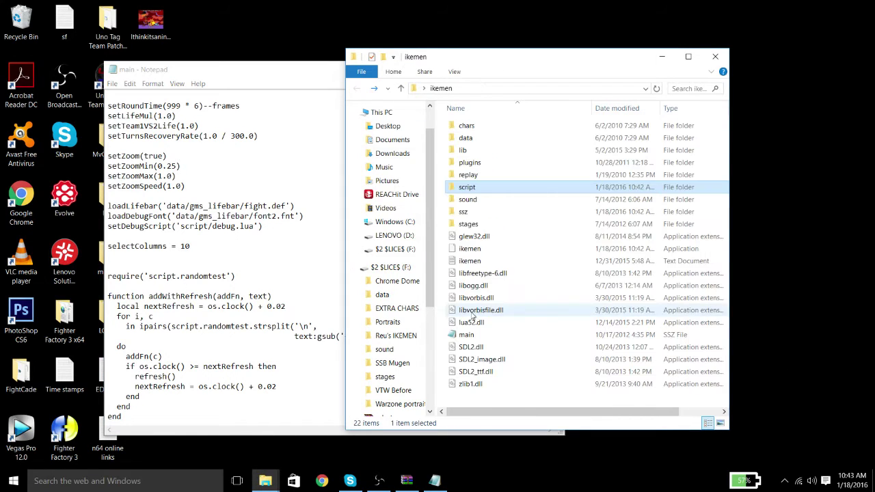
double_click(469, 250)
left_click(181, 166)
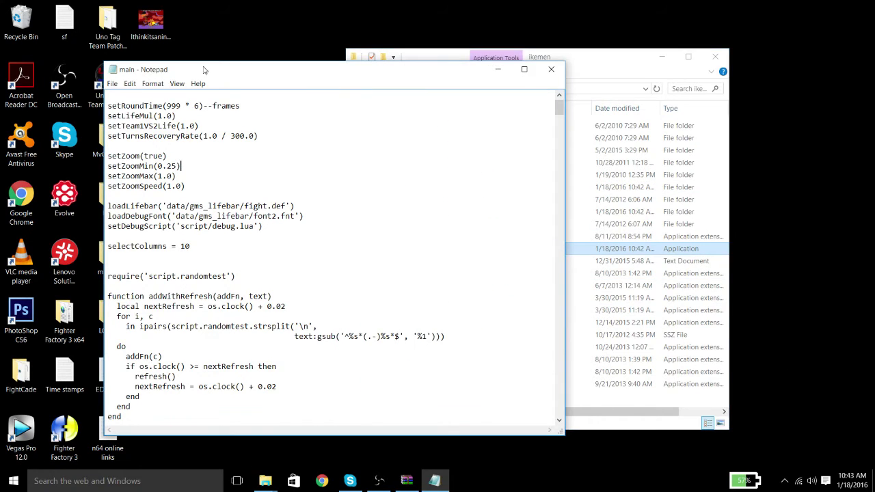
left_click_drag(204, 70, 106, 12)
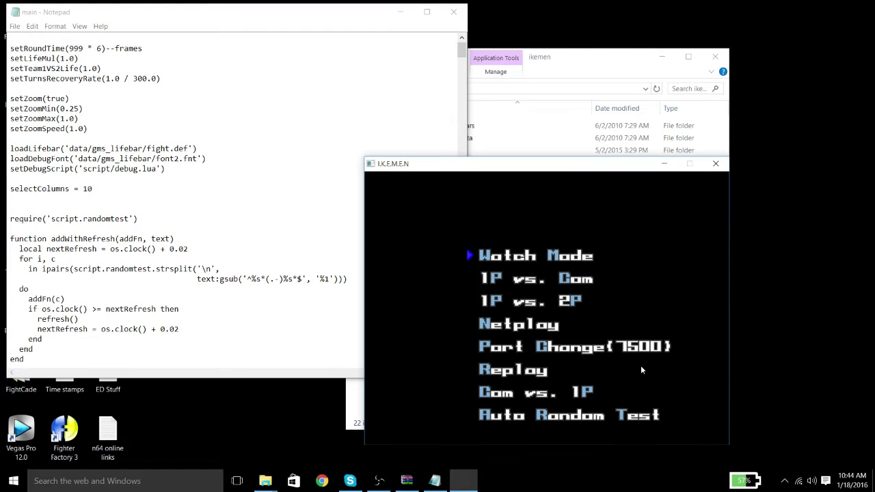
Lower the I.K.E.M.E.N application's volume to near minimum in the Windows Volume Mixer.
right_click(812, 482)
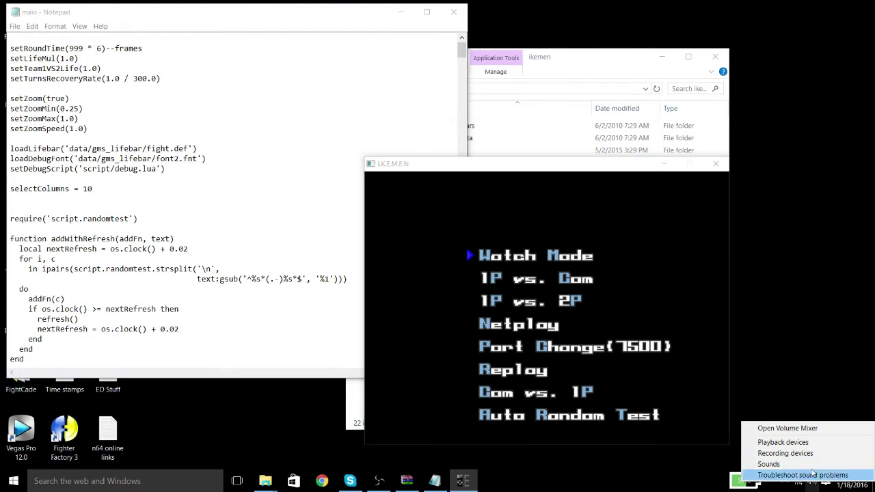
left_click(783, 426)
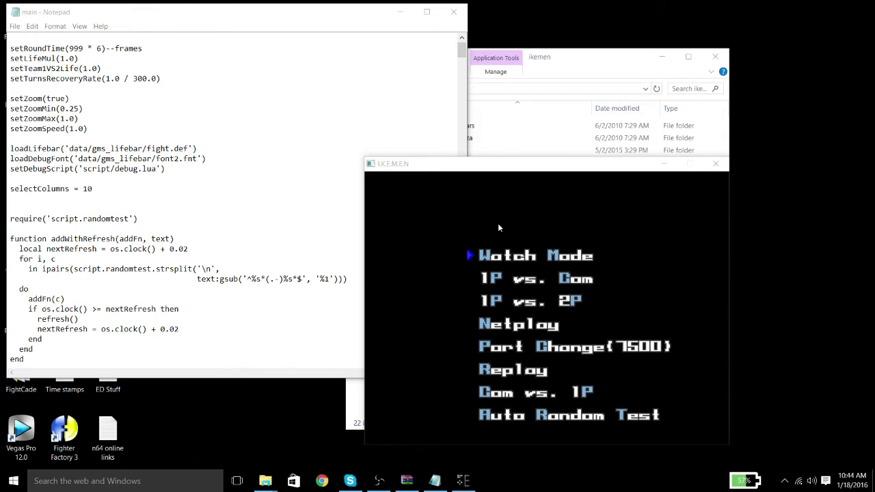
left_click_drag(759, 454, 835, 454)
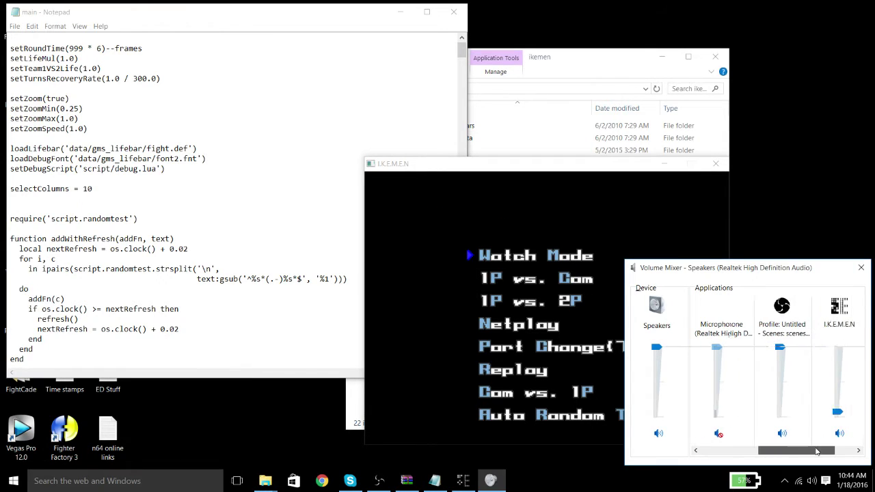
left_click_drag(832, 347, 833, 414)
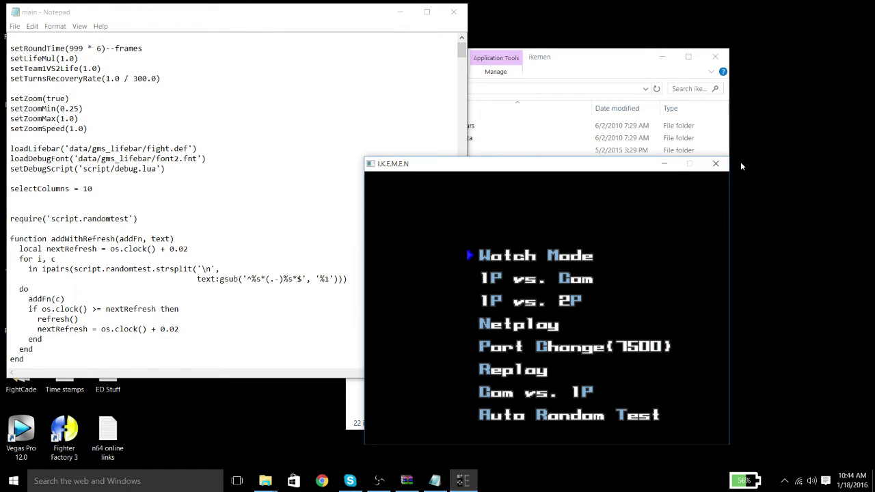
Start a single match between two Kung Fu Man X fighters and move toward the opponent to test the stage zoom.
key("Return")
key("Return")
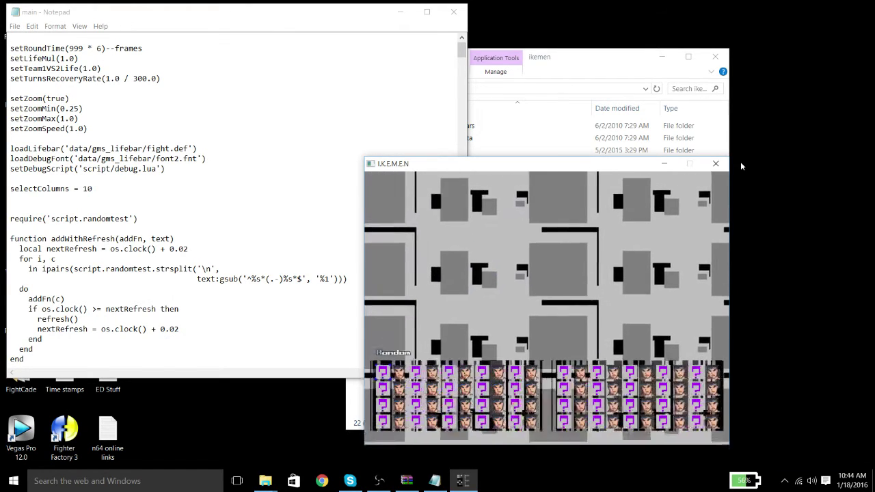
key("Return")
key("Return")
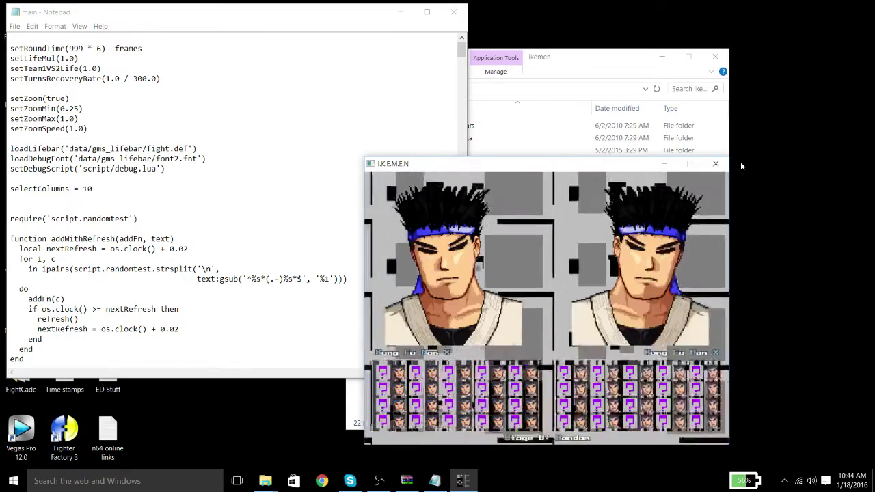
key("Return")
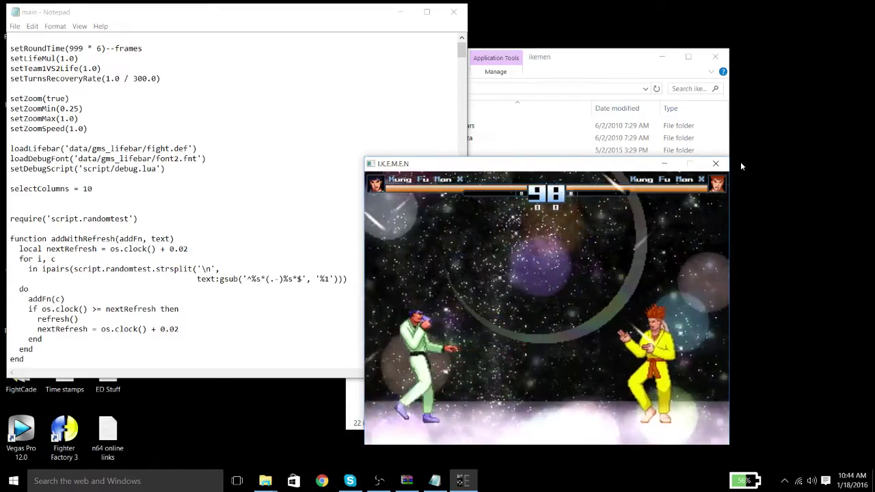
key("Right")
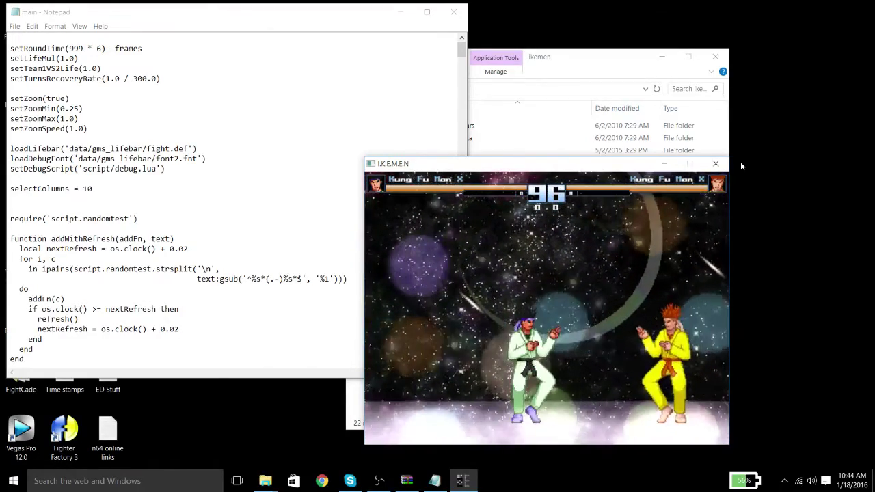
key("Right")
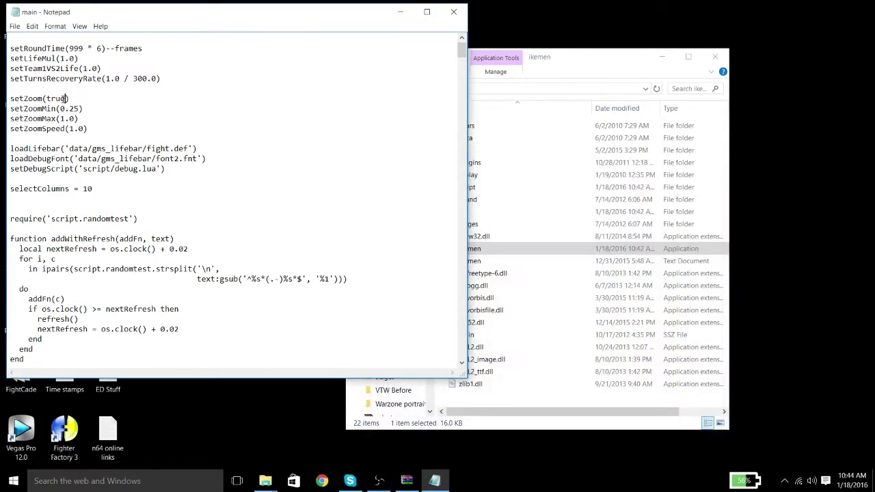
Set setZoom to false in the main script and relaunch the ikemen application.
left_click_drag(67, 98, 47, 98)
type("false")
left_click(498, 251)
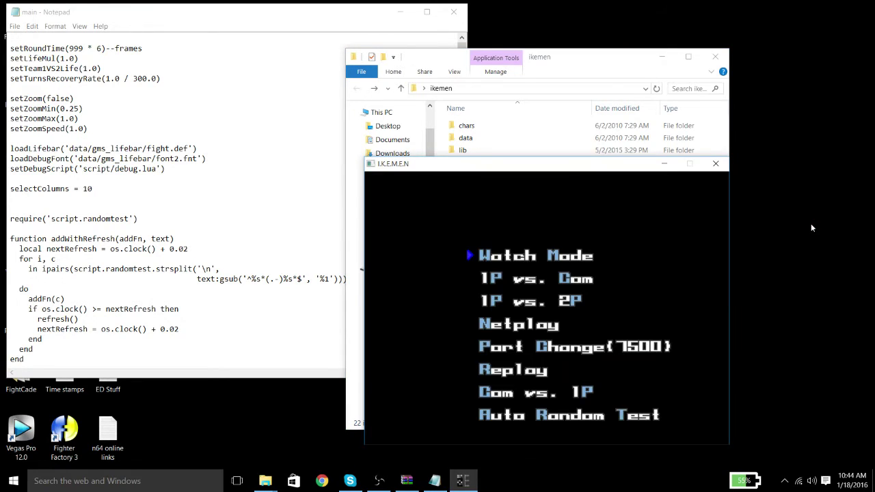
Run a 1P vs. Com match with Kung Fu Man X to check the stage without zoom, and close the game.
key("Down")
key("Return")
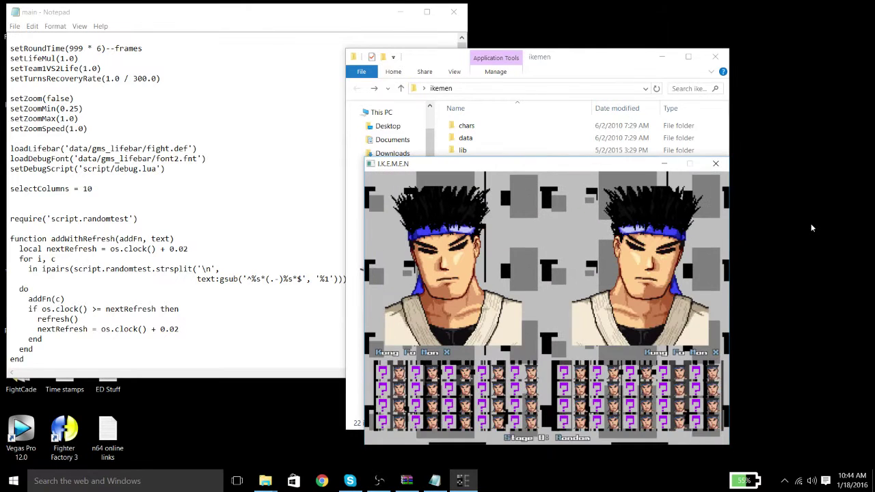
key("Return")
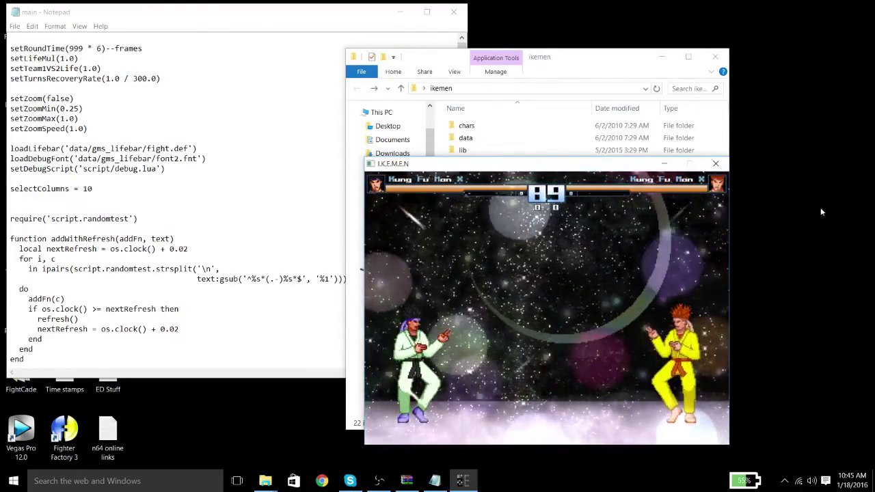
key("Escape")
Set setZoom back to true in the main script and relaunch the ikemen application.
left_click_drag(71, 99, 49, 99)
type("true")
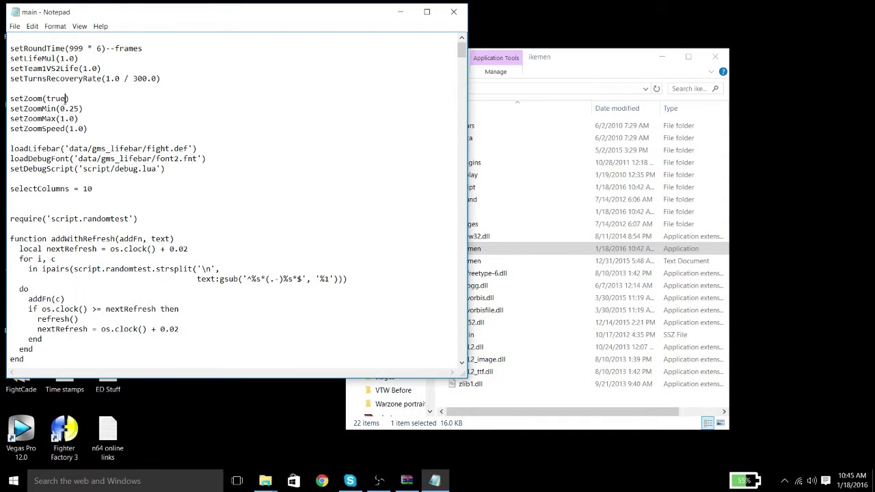
double_click(554, 250)
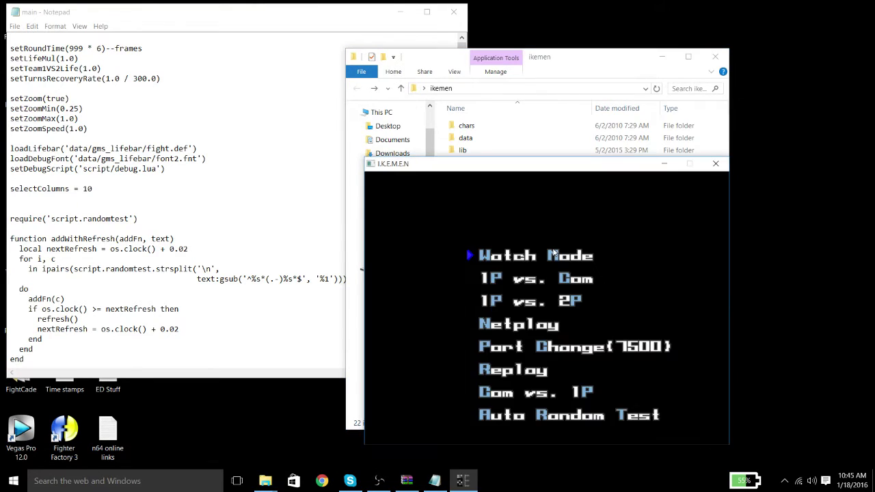
Start a match against Kung Fu Man X on a random stage, check the camera zoom, and close the game.
key("Return")
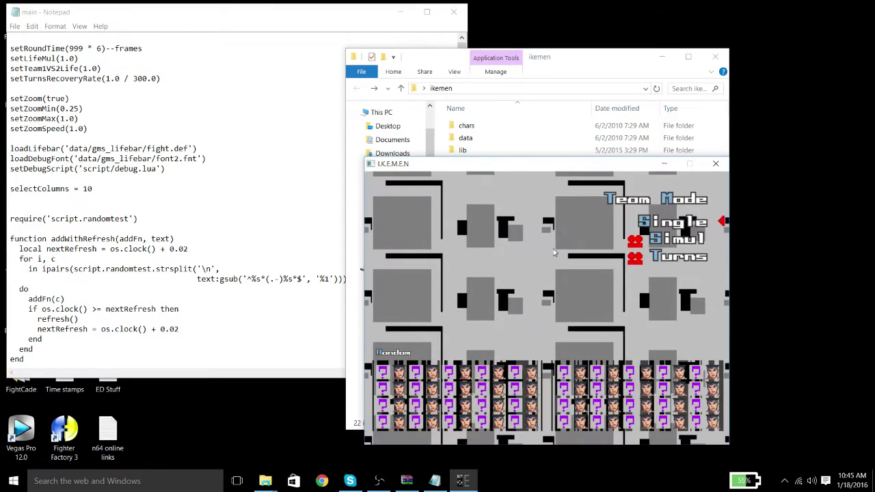
key("Return")
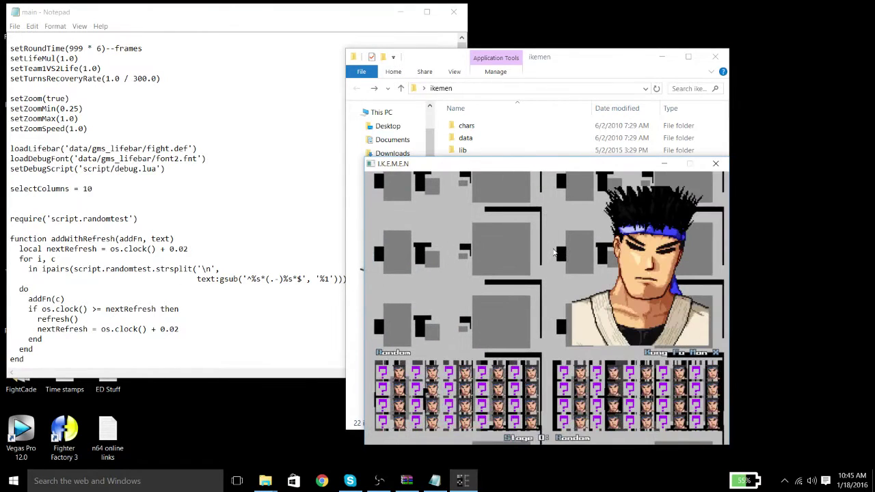
key("Return")
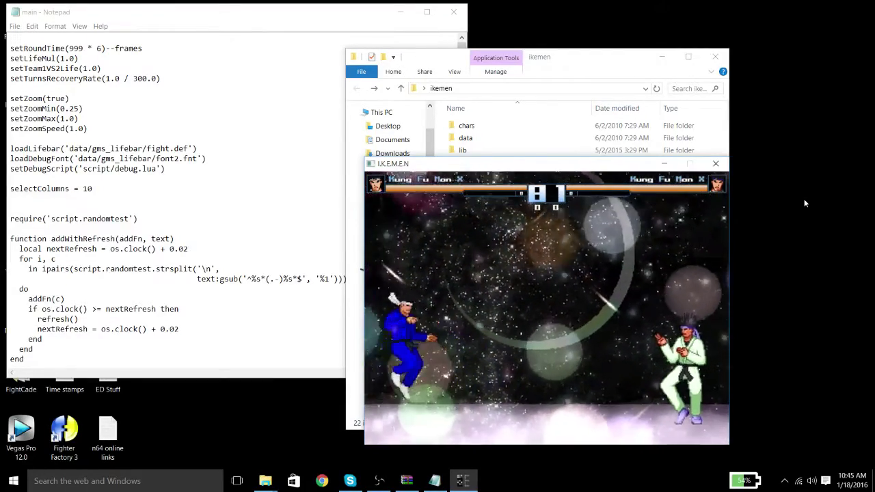
left_click(715, 163)
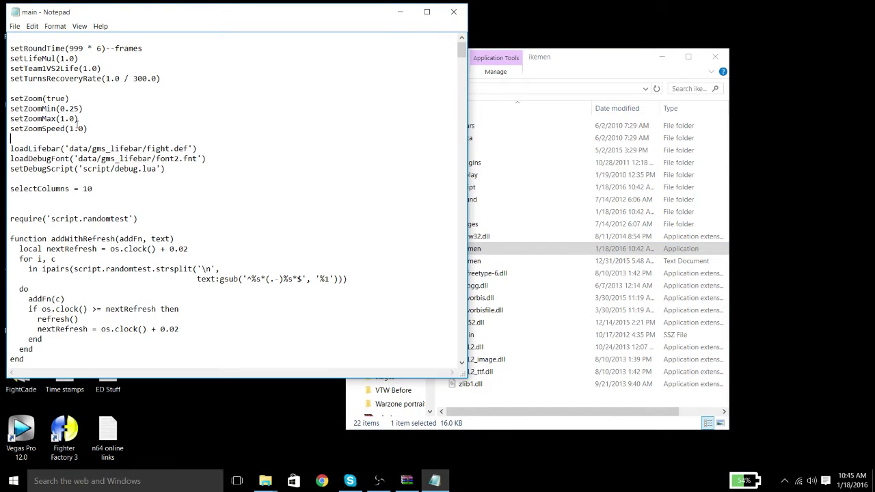
Set setZoomMax to 1.2 in the main script and relaunch the ikemen application.
left_click_drag(76, 118, 69, 118)
left_click_drag(69, 108, 74, 108)
left_click(80, 109)
left_click(79, 109)
left_click_drag(80, 109, 68, 109)
left_click(71, 118)
left_click_drag(71, 118, 78, 119)
left_click(522, 251)
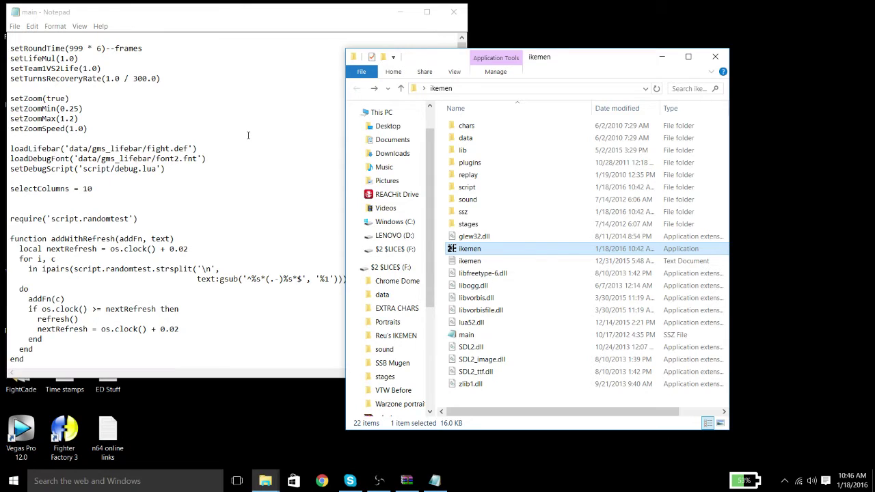
key("Return")
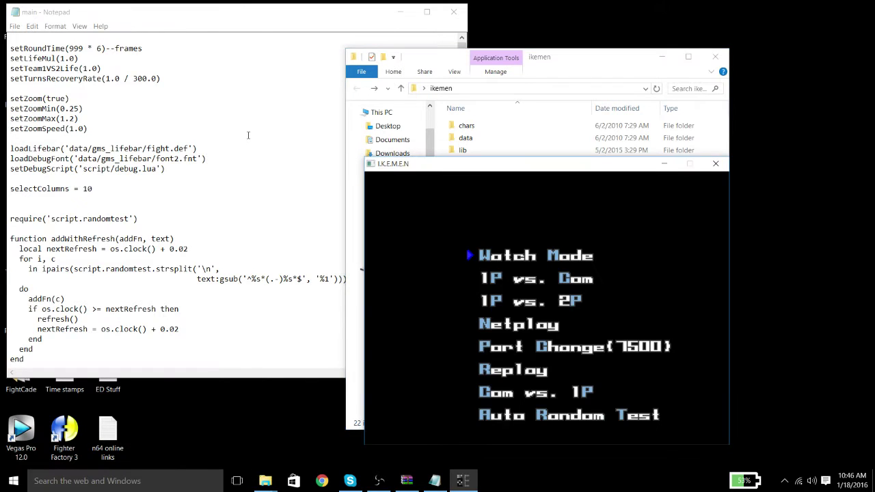
Start a 1P vs. Com match in Single team mode with Kung Fu Man X on both sides.
key("Down")
key("Return")
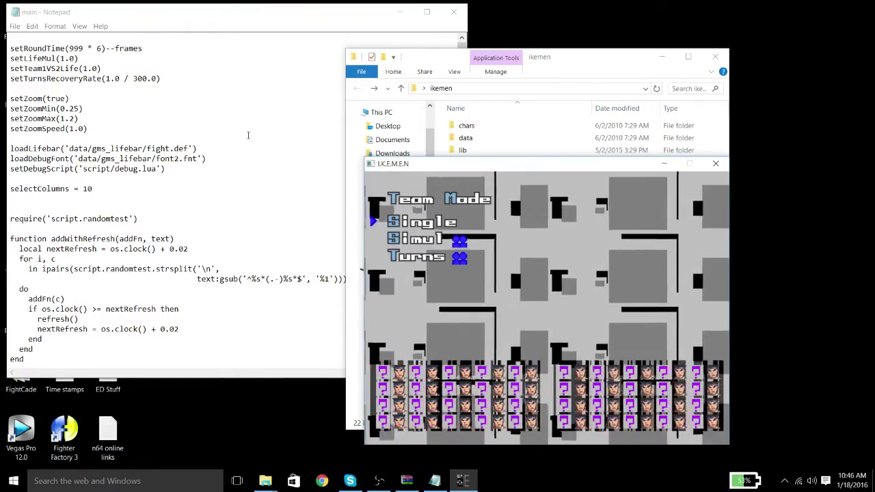
key("Return")
key("Return")
key("Return")
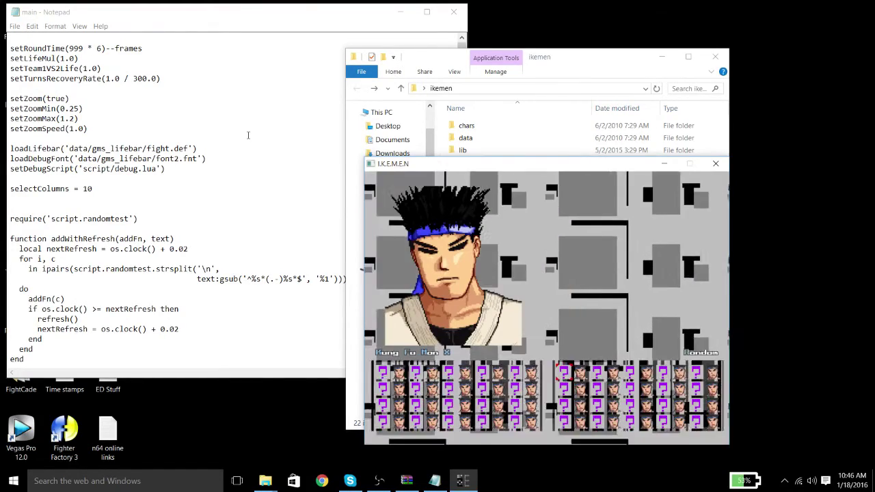
key("Return")
key("Return")
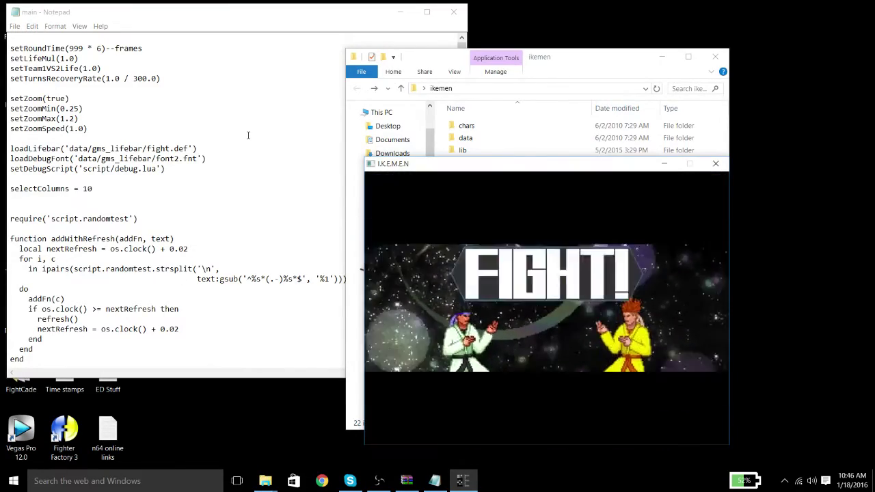
Move the fighter away from and toward the opponent to test the zoom range, and close the game.
key("Left")
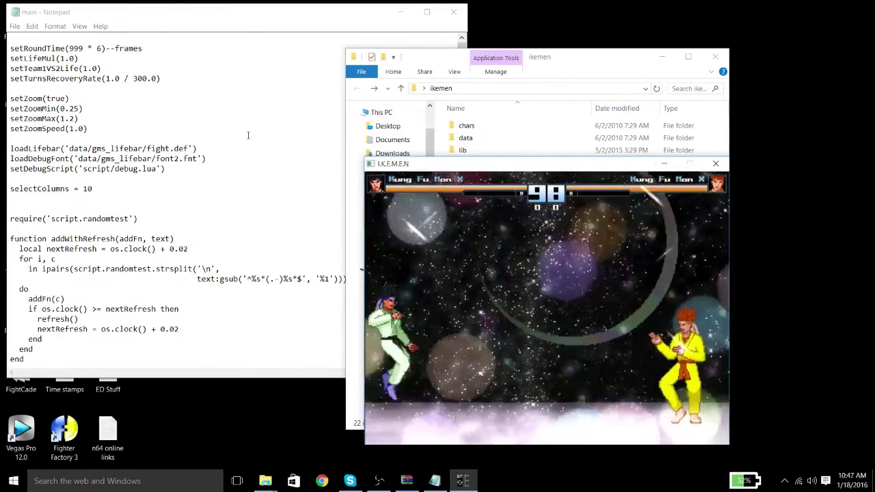
key("Right")
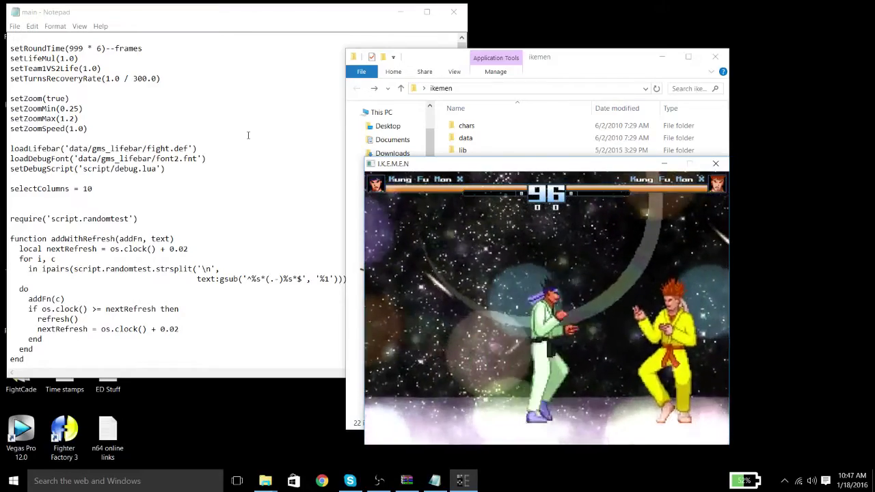
key("Left")
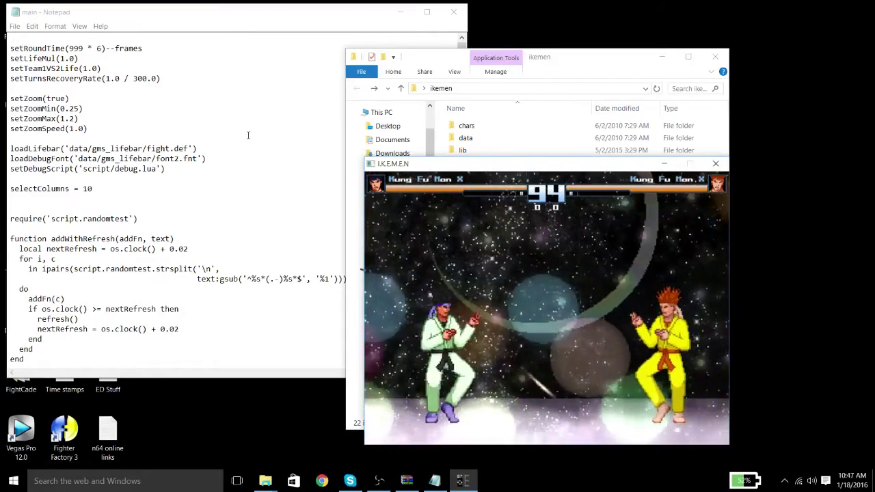
key("Right")
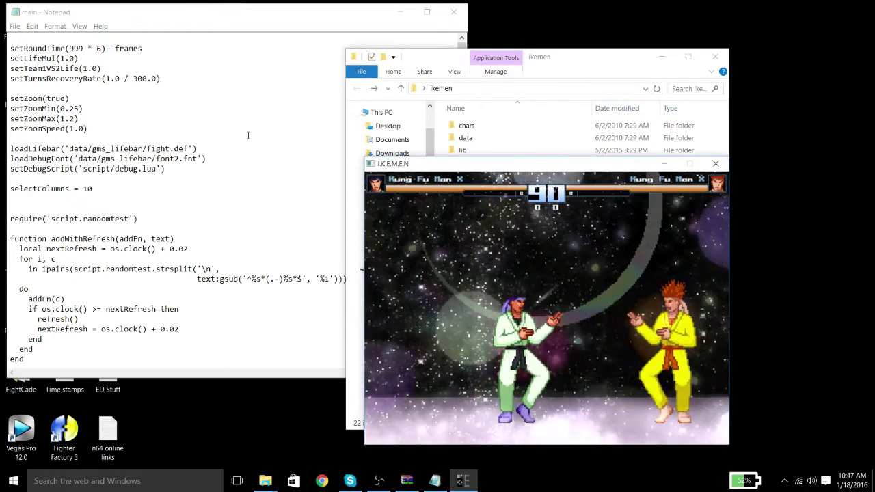
key("Right")
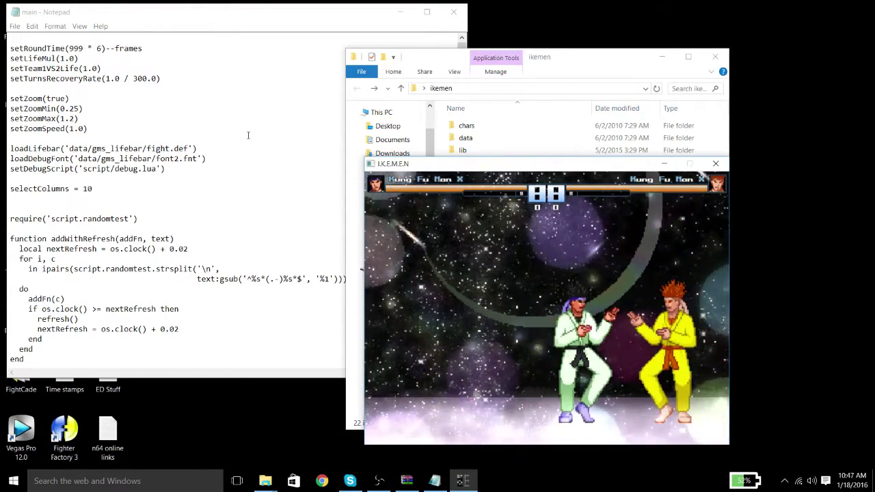
key("x")
key("Left")
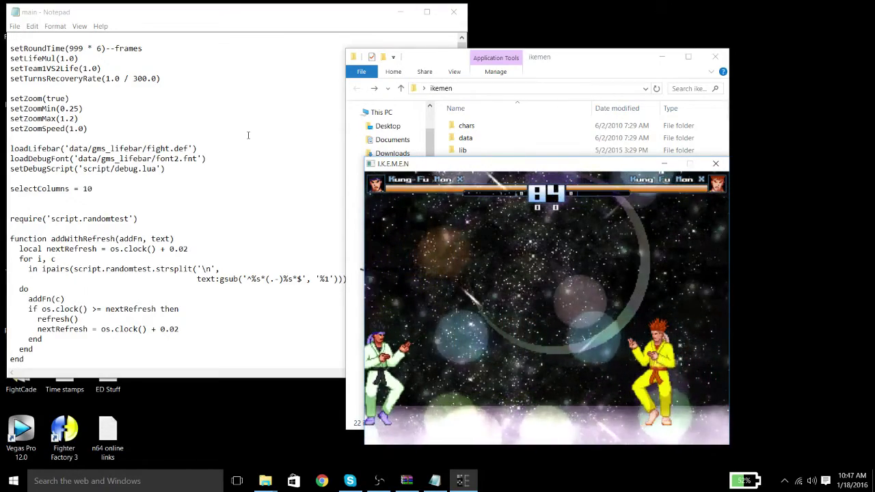
key("Right")
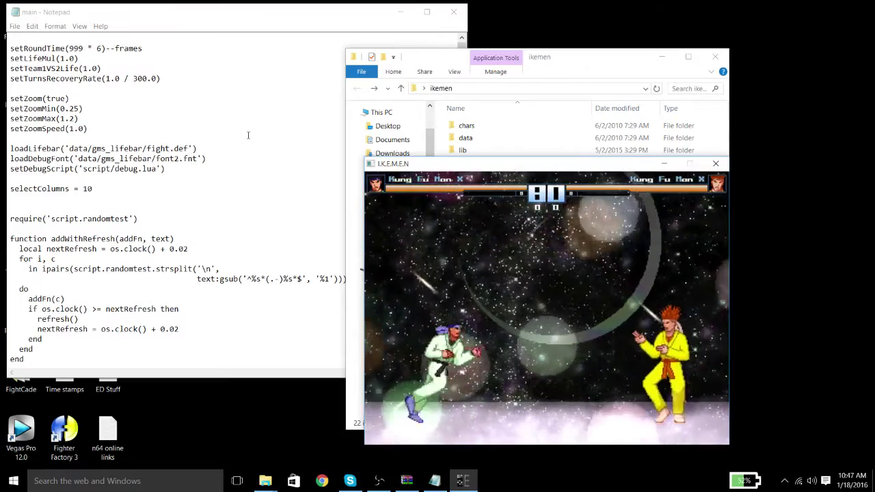
key("Right")
key("Right")
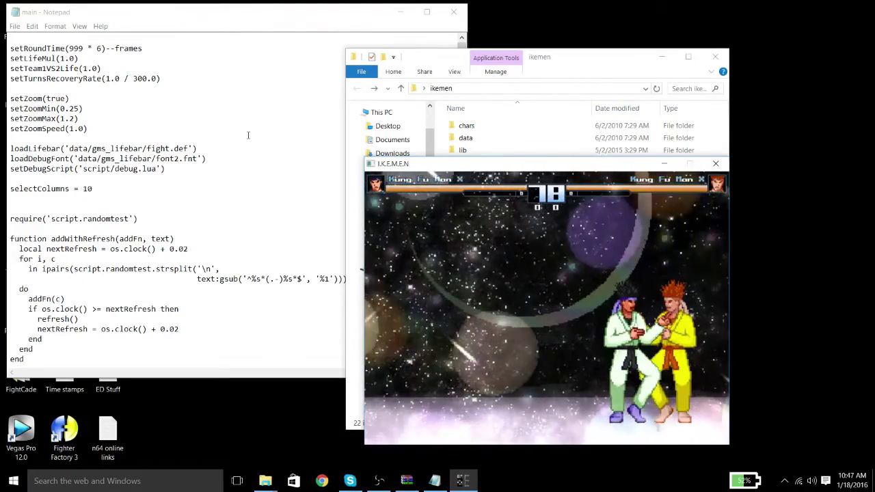
key("Right")
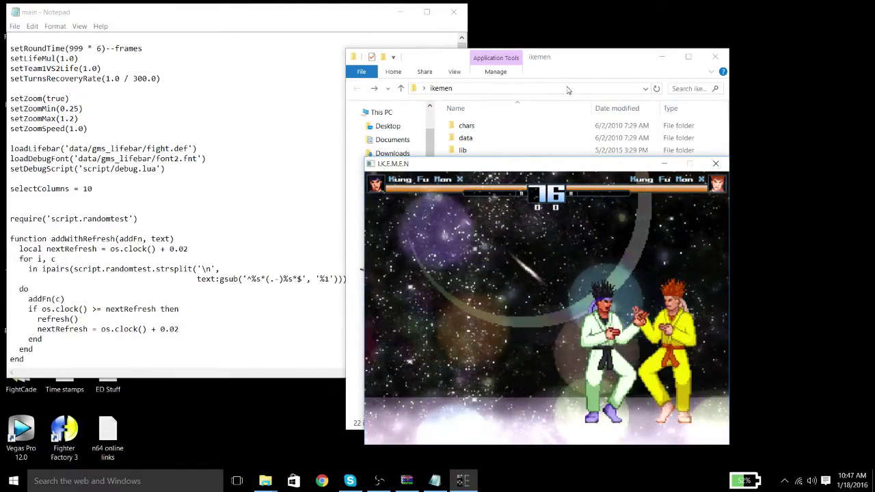
left_click(715, 164)
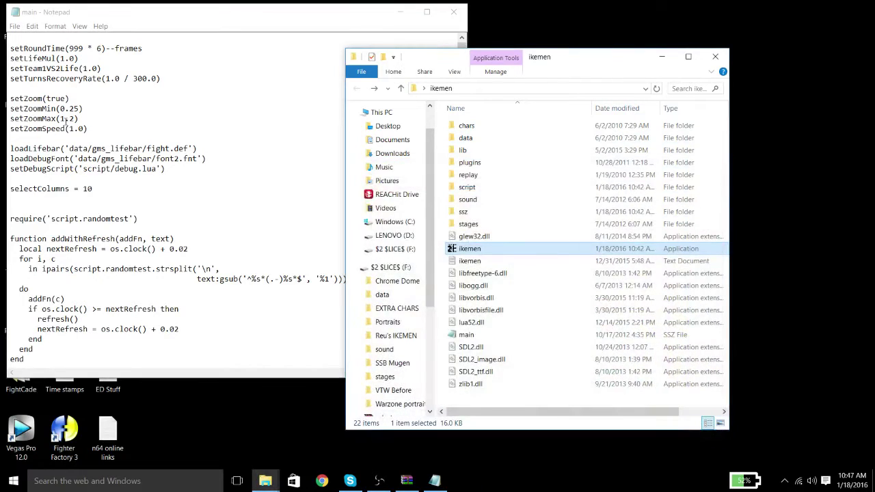
Set setZoomMax to 1.8 in the main script and relaunch the ikemen application.
left_click(75, 118)
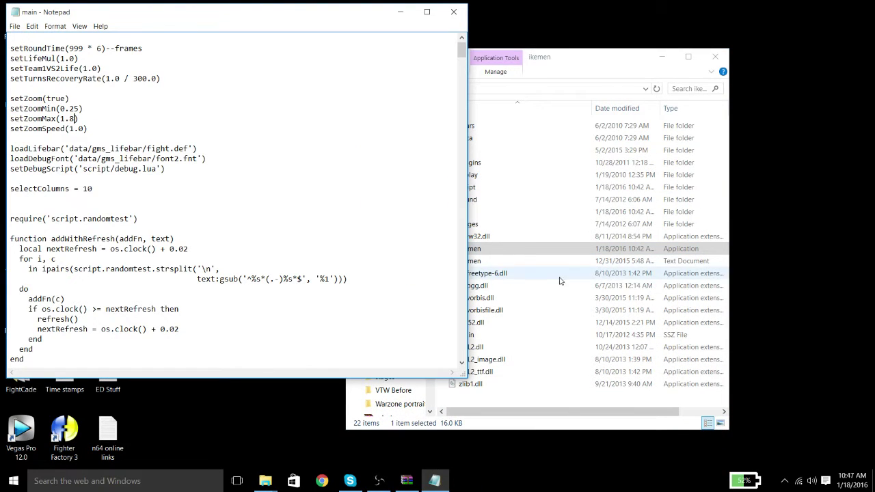
key("alt+Tab")
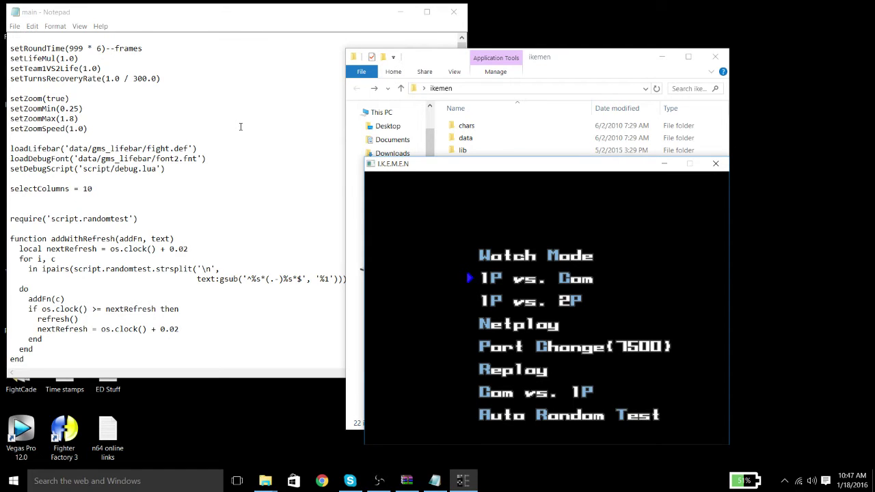
Play a 1P vs. Com match as Kung Fu Man X to test the increased maximum zoom, and close the game.
key("Return")
key("Return")
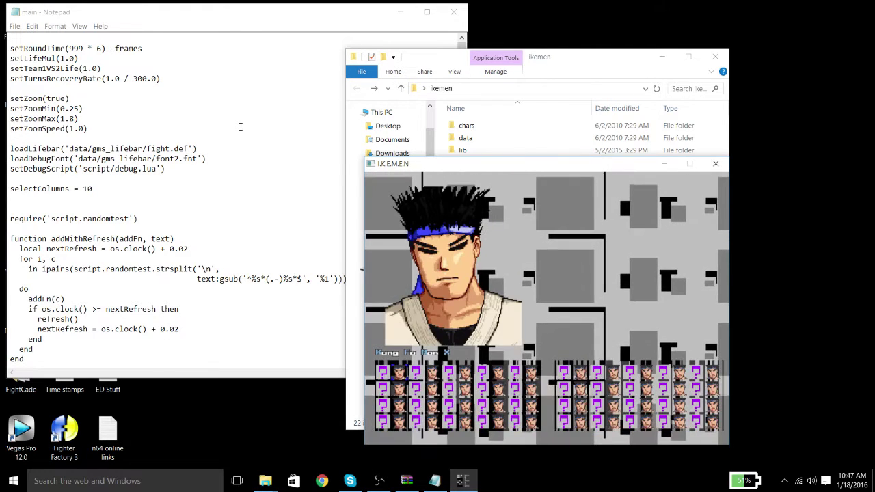
key("Return")
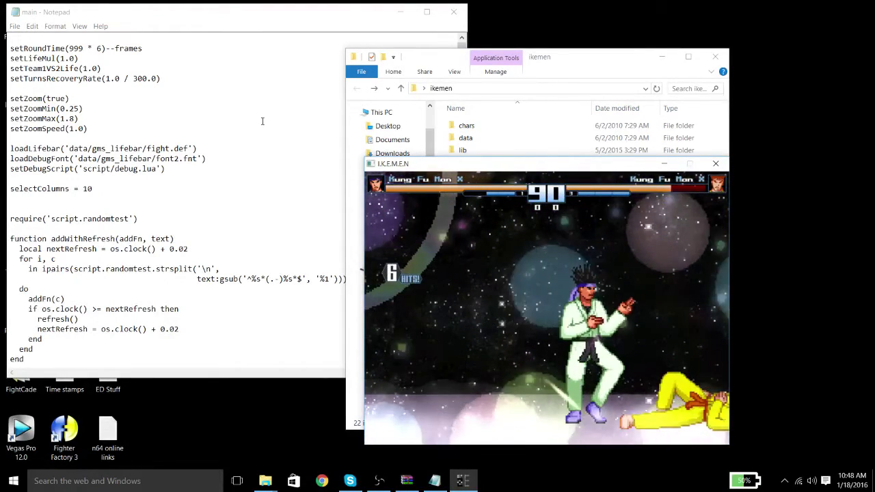
left_click(716, 163)
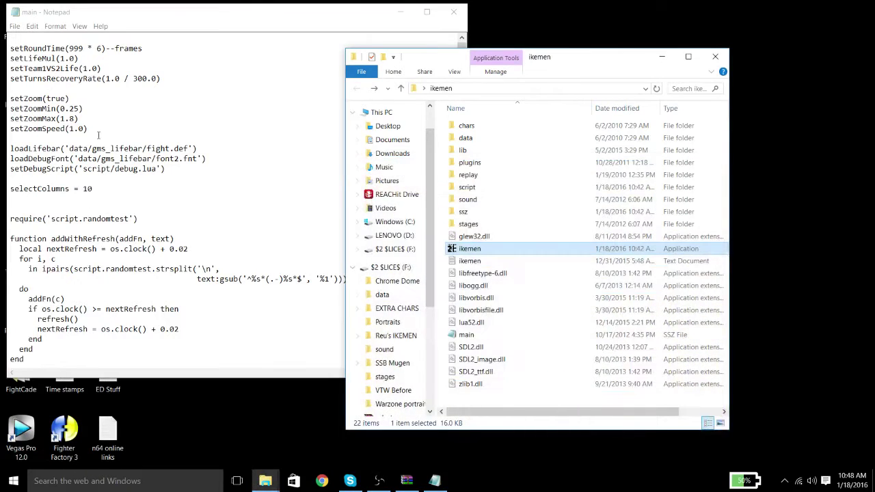
Set setZoomMax to 1.0 and setZoomMin to 0.05 in the main script, and relaunch the ikemen application.
double_click(74, 118)
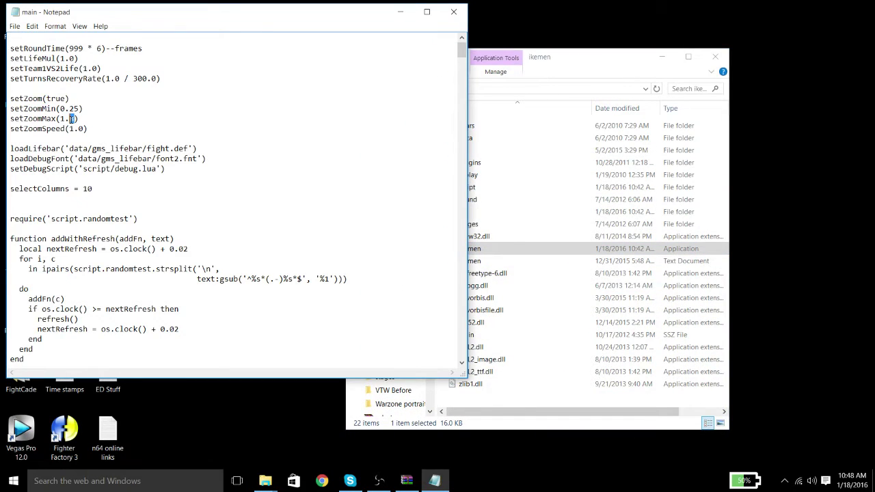
type("0")
key("Up")
key("Right")
key("shift+Left")
key("shift+Left")
type("05")
left_click(556, 249)
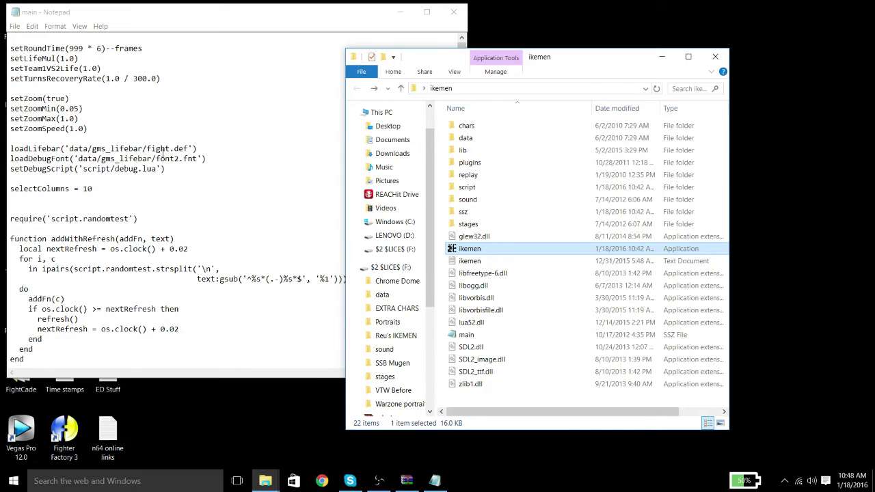
key("Return")
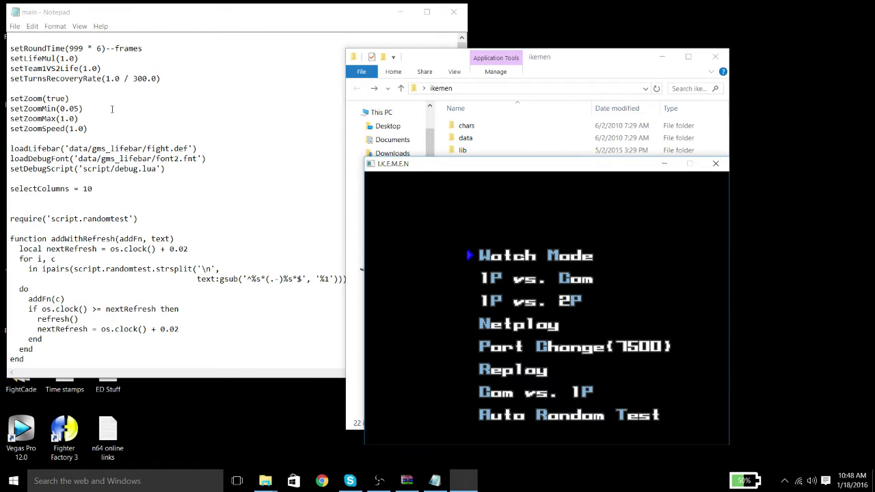
Play a 1P vs. Com match as Kung Fu Man X to test the lowered minimum zoom, and close the game.
key("Down")
key("Return")
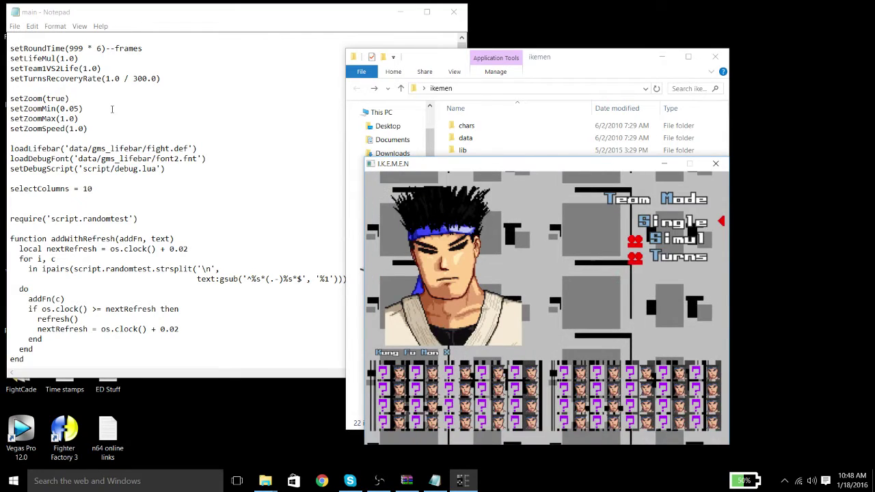
key("Return")
key("Return")
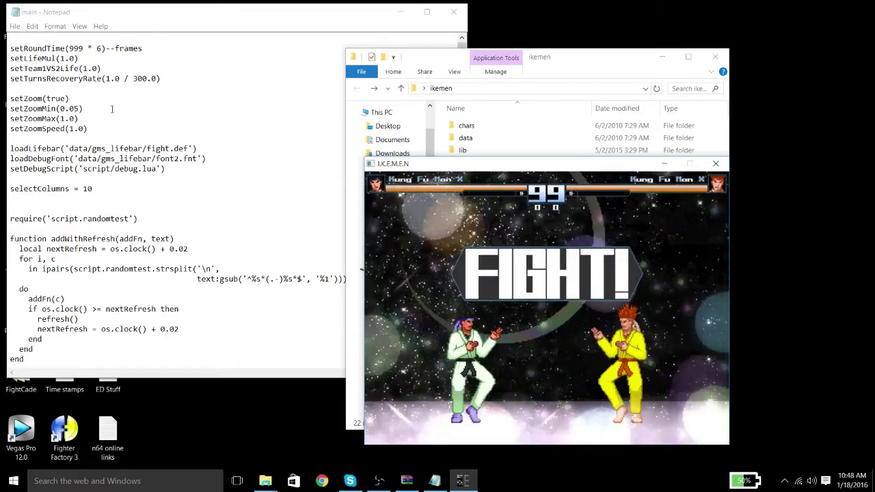
key("Left")
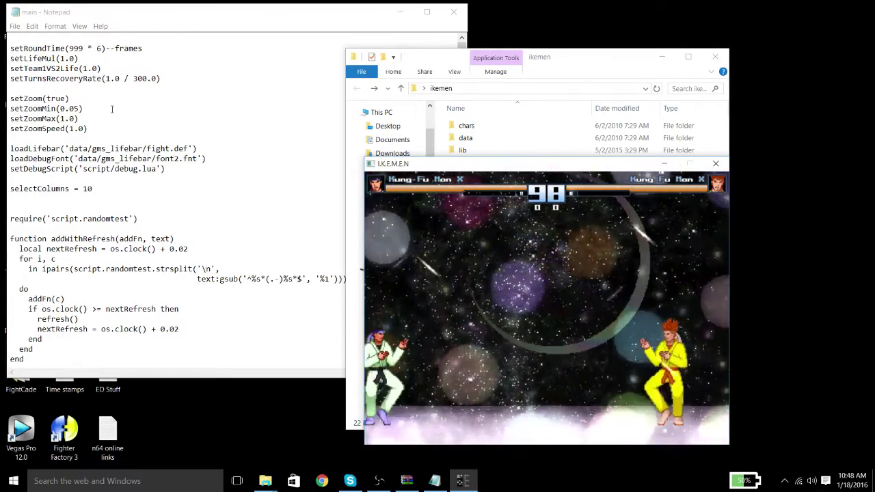
left_click(113, 109)
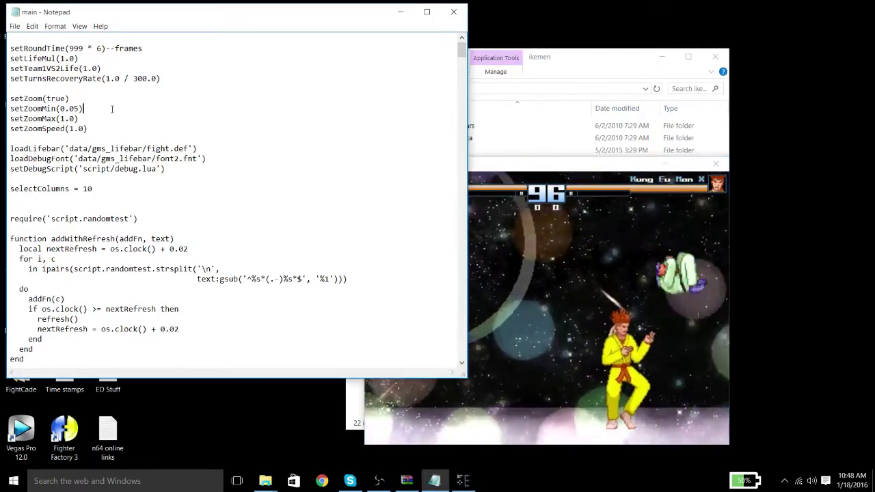
left_click(533, 214)
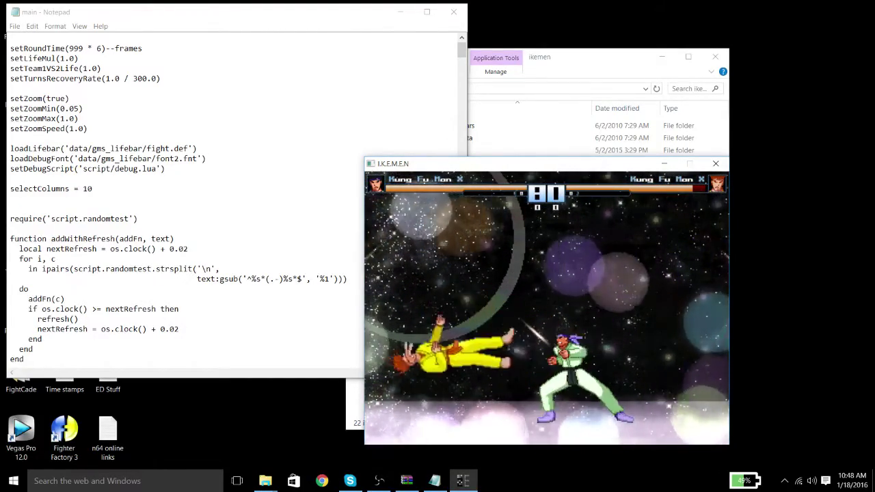
left_click(716, 163)
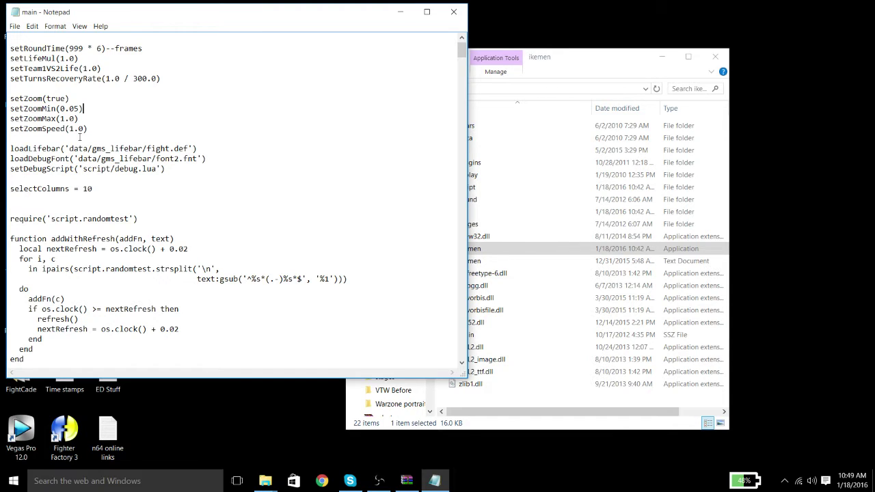
Set setZoomMin to 0.3 and setZoomMax to 0.8 in the main script.
left_click(117, 140)
left_click_drag(81, 108, 69, 108)
type("25")
left_click_drag(80, 108, 70, 108)
type("25")
left_click_drag(60, 119, 69, 119)
type("0.8")
double_click(73, 108)
type("3")
Relaunch the ikemen application and start a 1P vs. Com match in Single team mode with Kung Fu Man X.
double_click(537, 253)
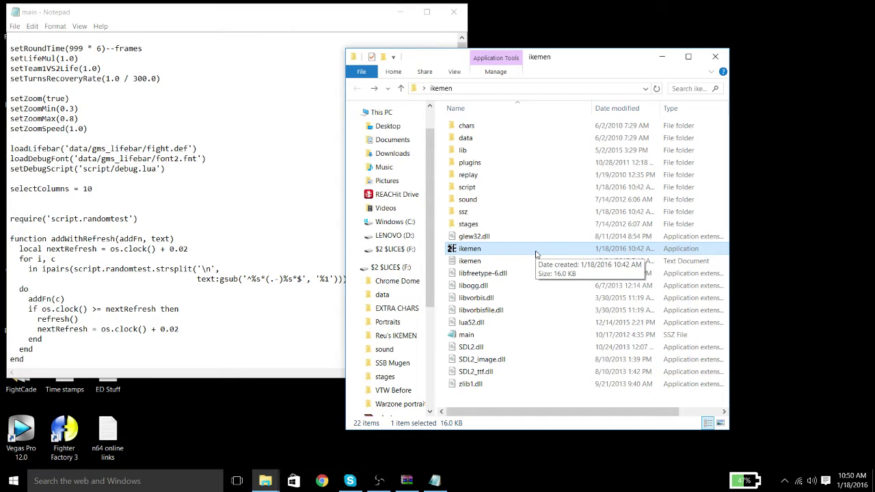
double_click(537, 251)
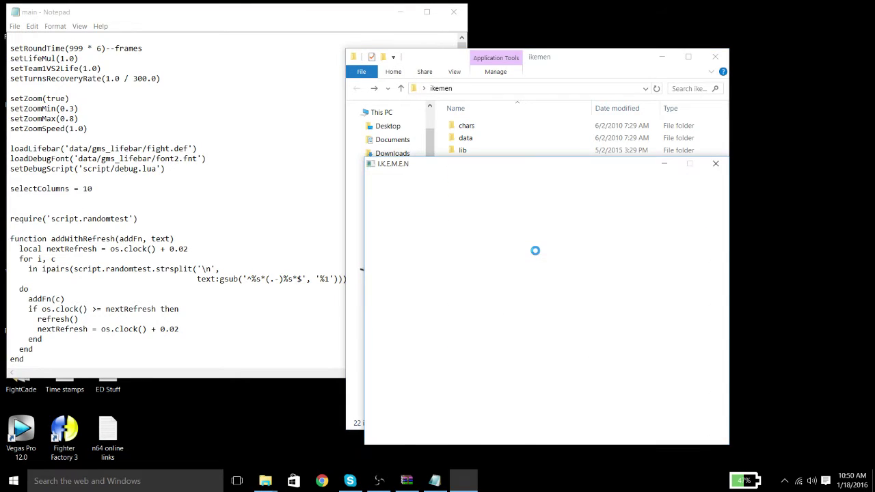
key("Down")
key("Return")
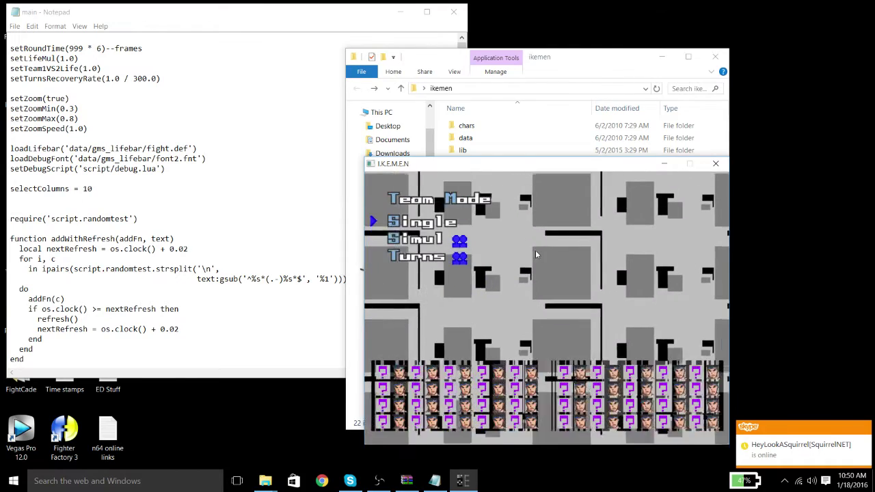
key("Right")
key("Return")
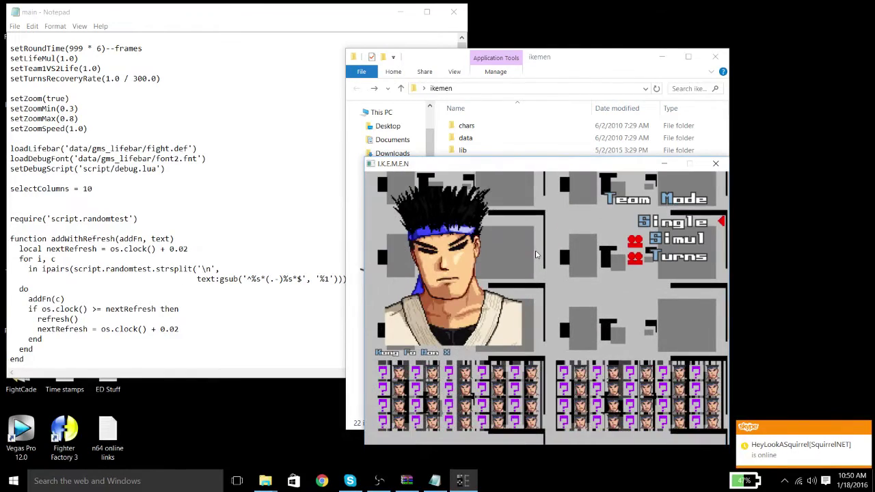
key("Return")
key("Right")
key("Return")
key("Return")
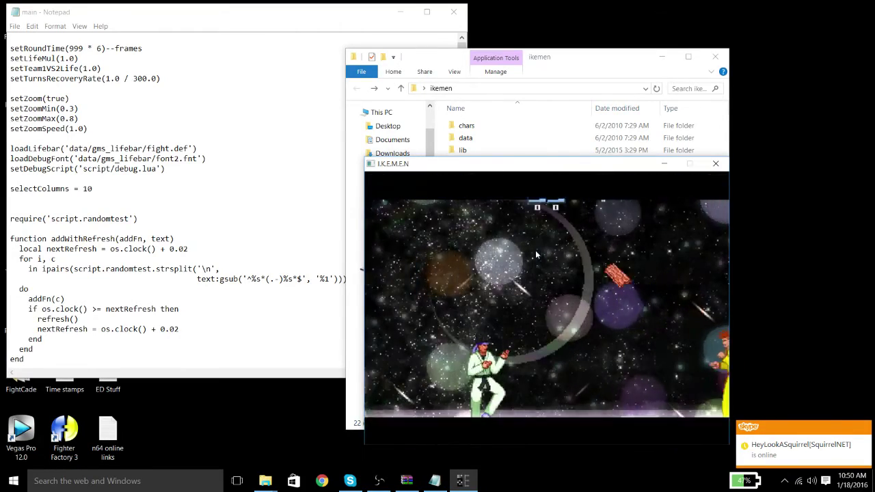
Move the fighter away from the opponent and jump over it to test the zoom range.
key("Left")
key("Up")
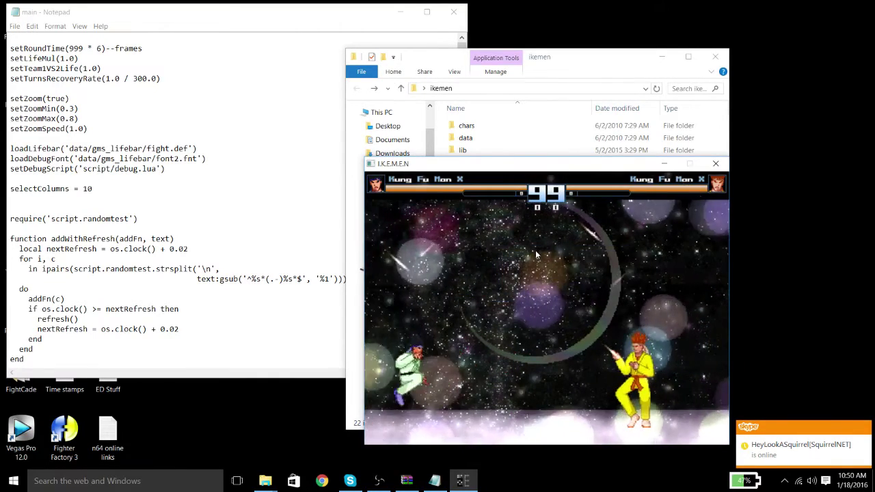
key("Right")
key("Right")
key("Up")
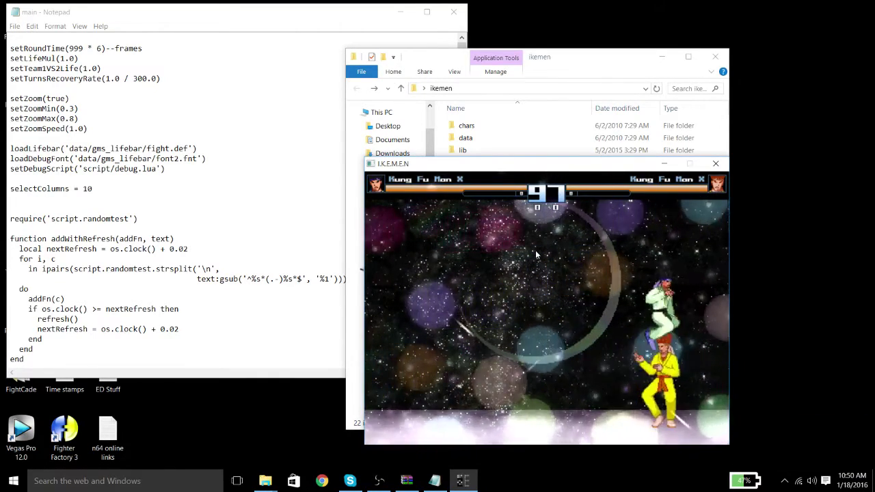
key("Left")
key("Left")
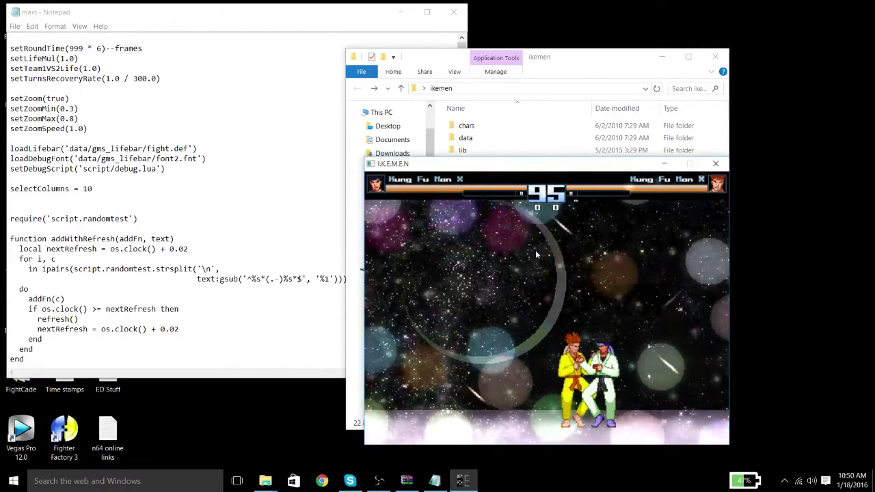
Jump repeatedly near the opponent to test how the camera follows vertical movement, and close the game.
key("Up")
key("Up")
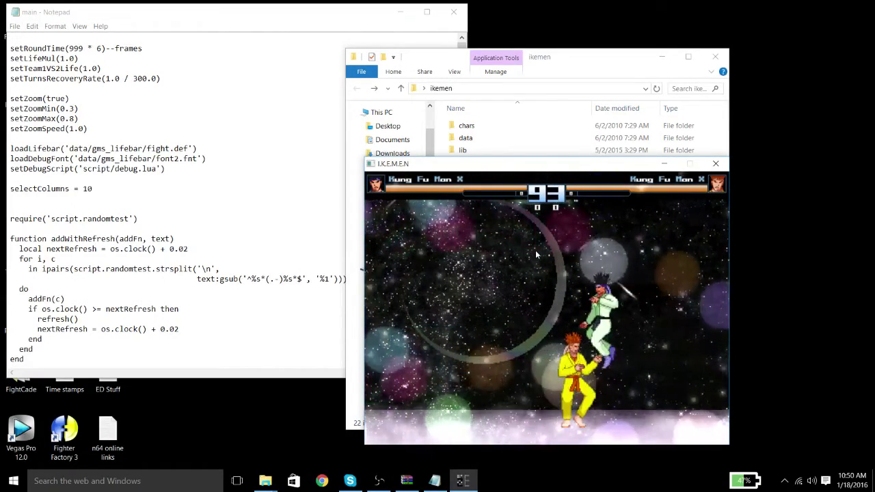
key("Up")
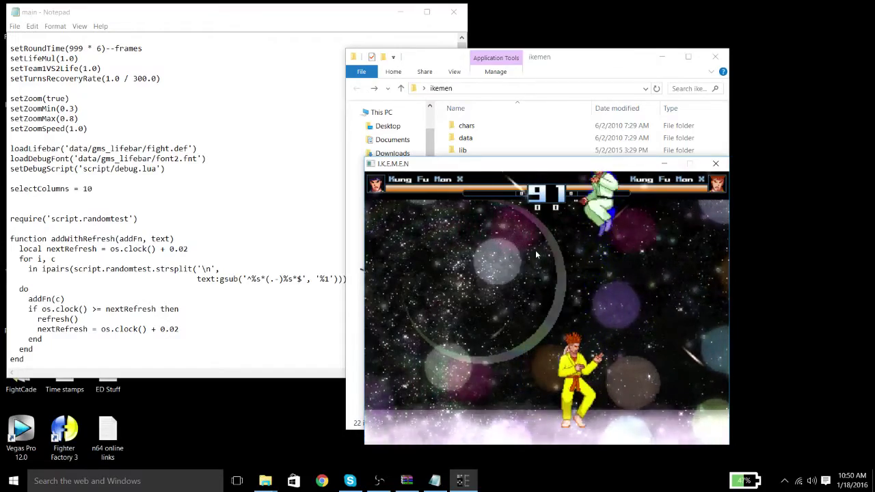
key("Up")
key("Left")
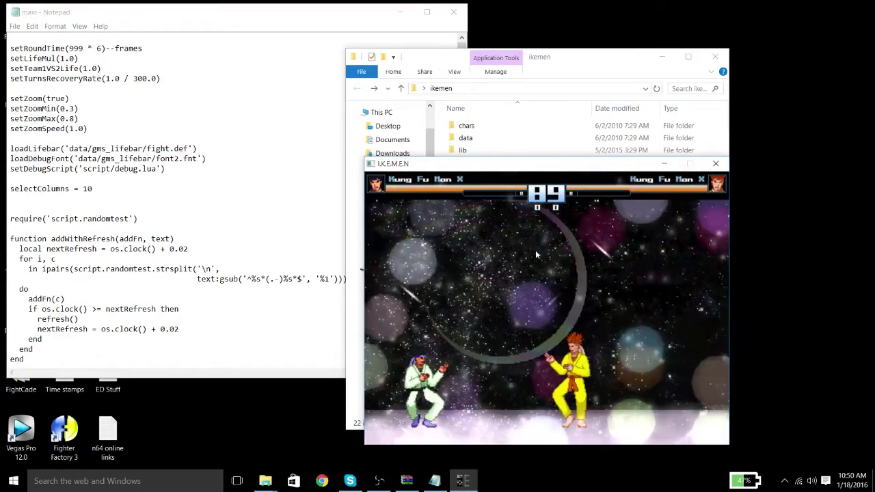
key("Up")
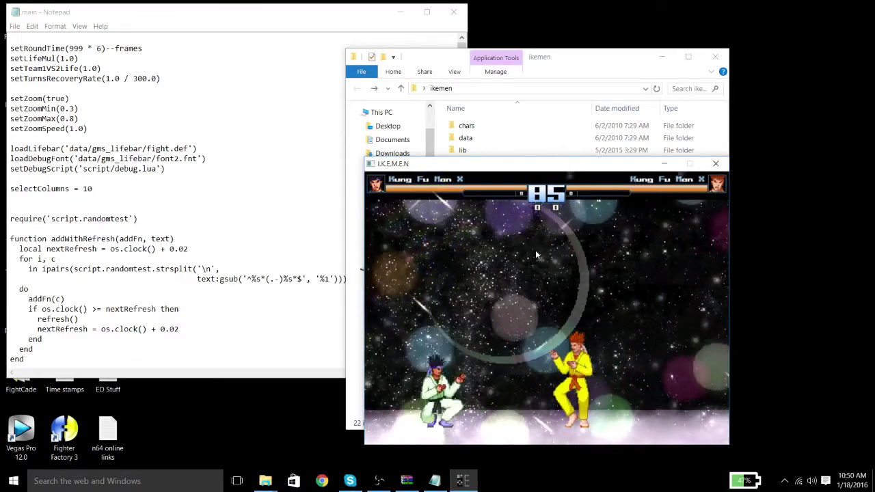
key("Up")
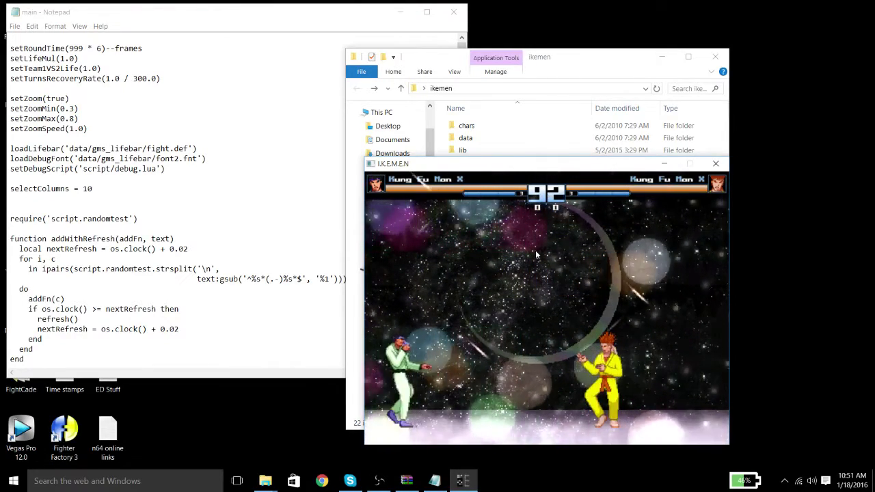
key("space")
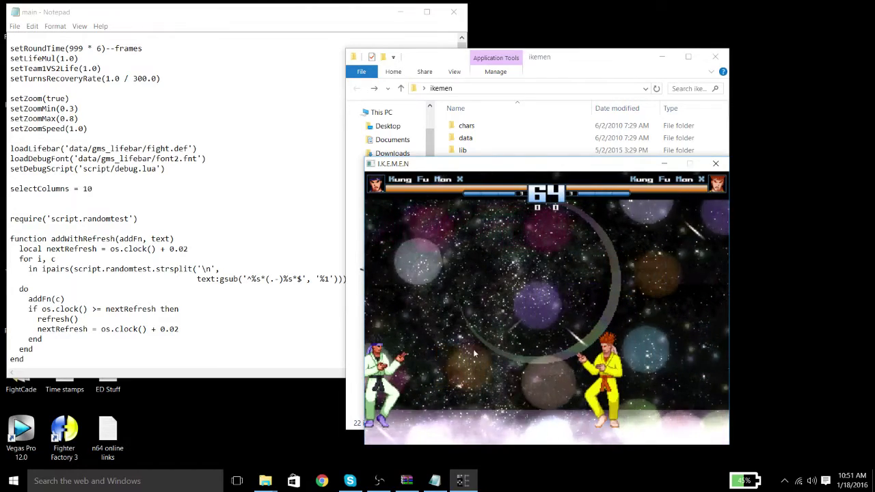
key("Right")
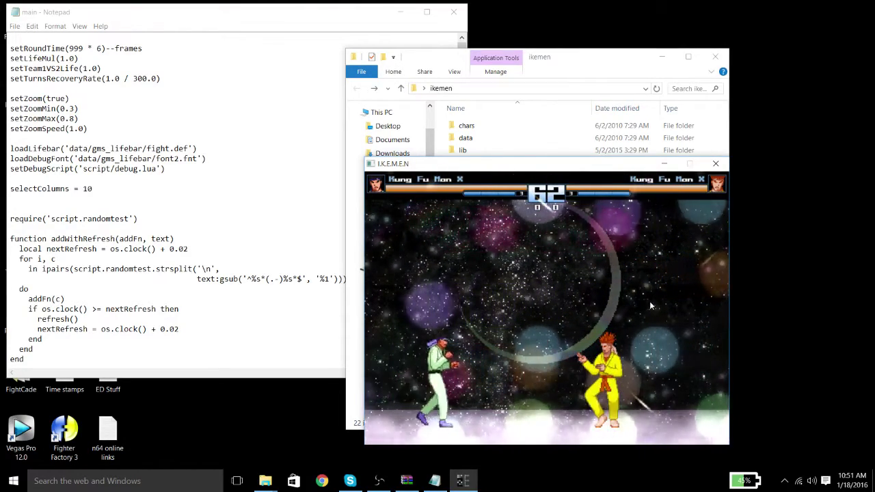
key("space")
left_click(715, 165)
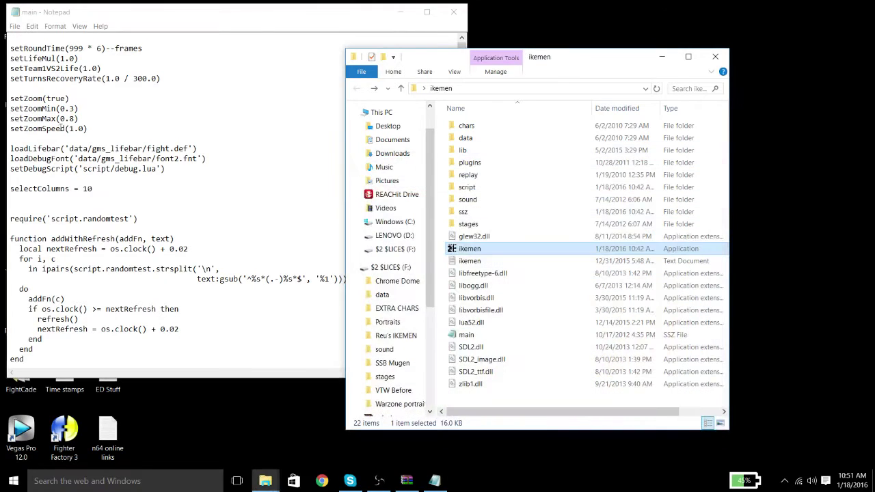
Set setZoomMax to 3.0 and setZoomSpeed to 5.0 in the main script, and relaunch the ikemen application.
left_click(104, 110)
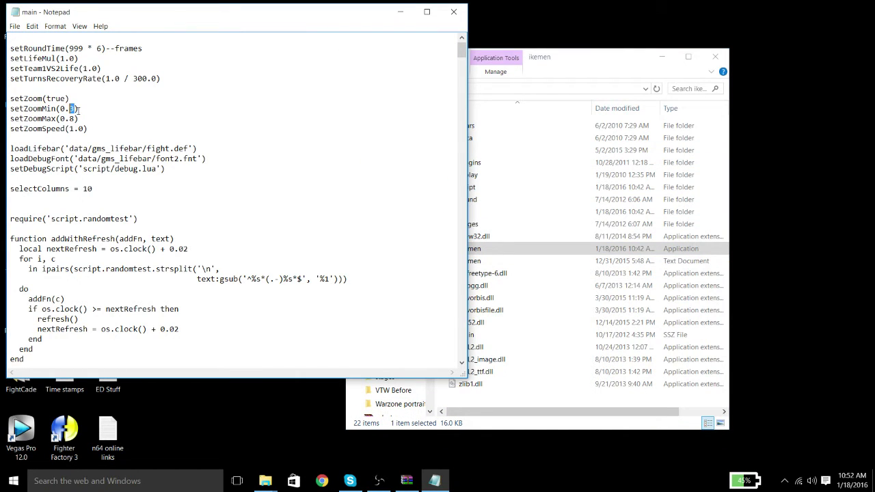
left_click_drag(70, 128, 87, 128)
left_click(69, 128)
left_click_drag(75, 118, 69, 118)
key("BackSpace")
type("5")
left_click(508, 253)
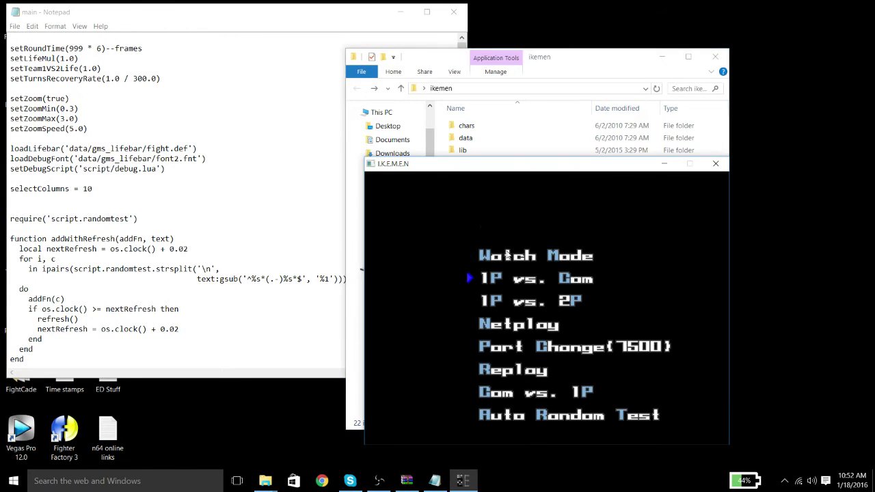
Play a 1P vs. Com match as Kung Fu Man X, moving back and forth to test the faster zoom, and close the game.
key("Return")
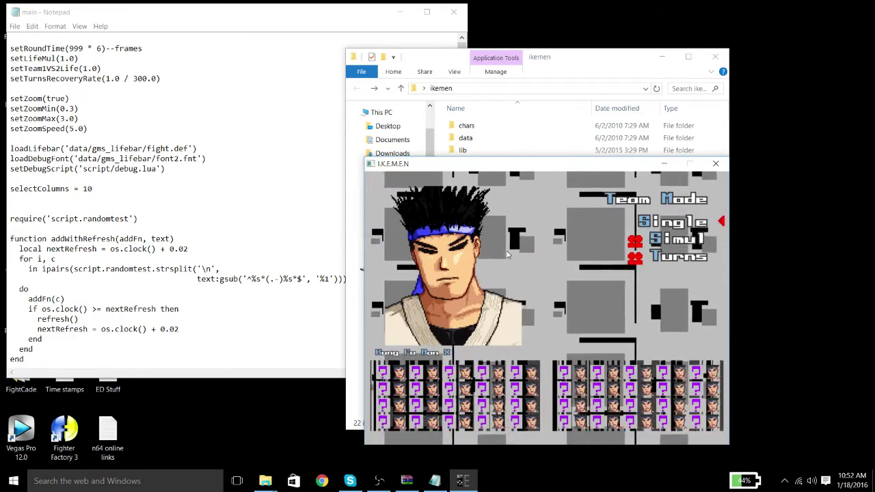
key("Return")
key("Return")
key("Return")
key("Return")
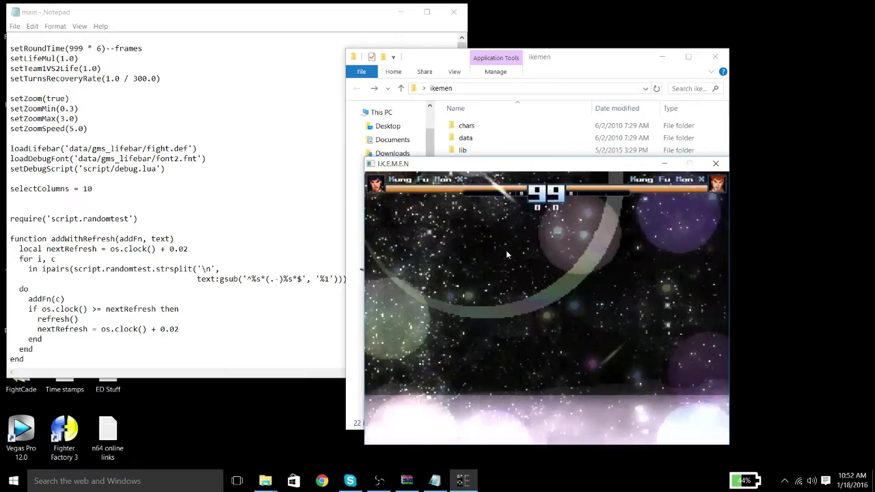
key("Left")
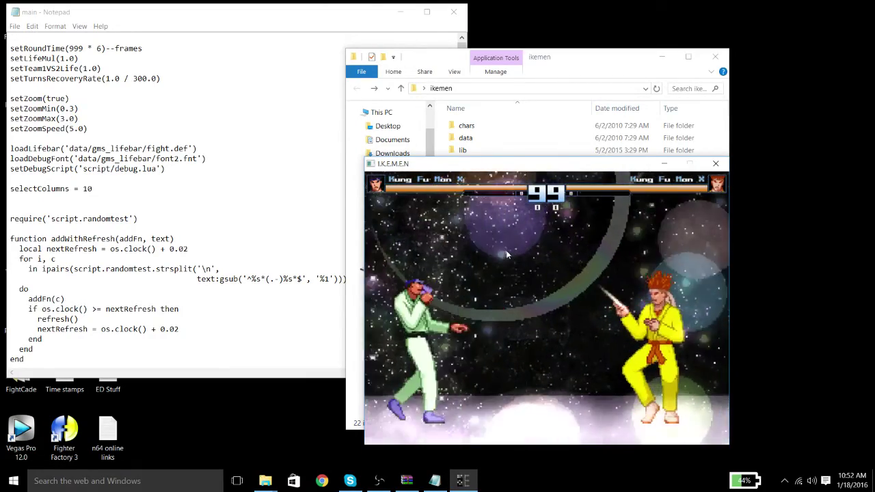
key("Right")
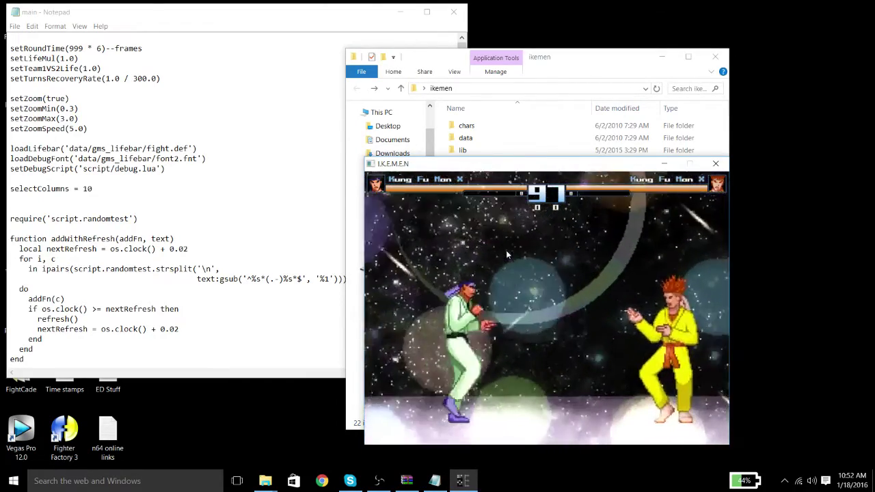
key("Right")
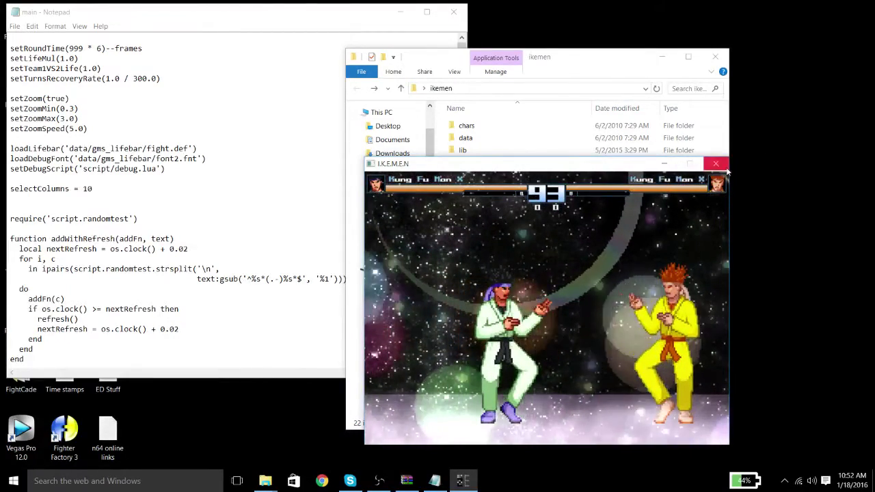
key("alt+F4")
Set setZoomSpeed to 0.6 in the main script and relaunch the ikemen application.
left_click(68, 130)
left_click_drag(69, 129, 83, 128)
type("0")
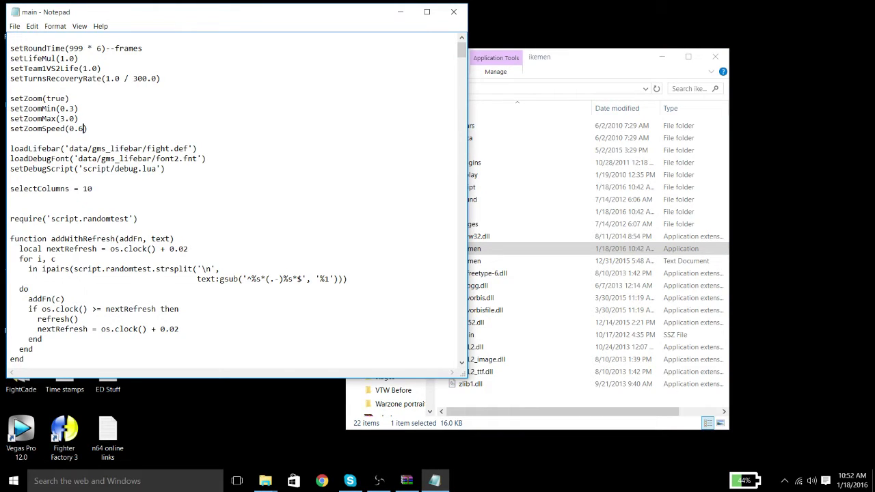
left_click(478, 247)
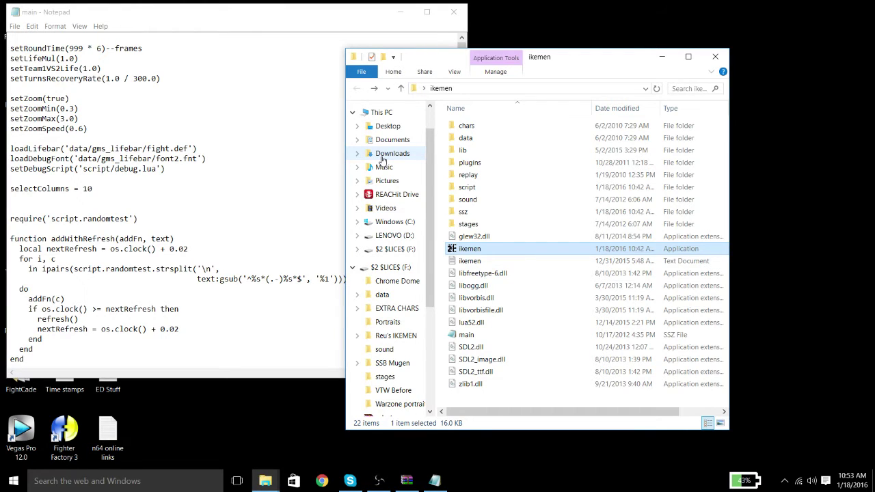
key("Return")
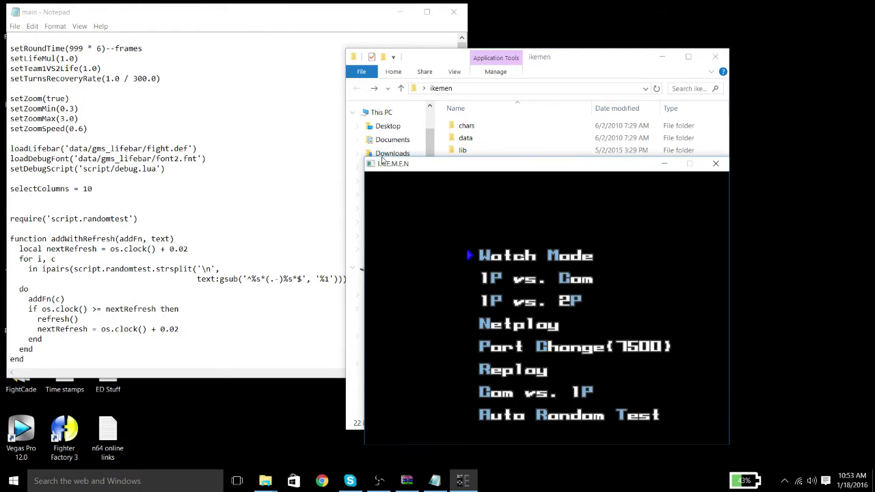
Play a 1P vs. Com match as Kung Fu Man X to test the 0.6 zoom speed, and close the game.
key("Down")
key("Return")
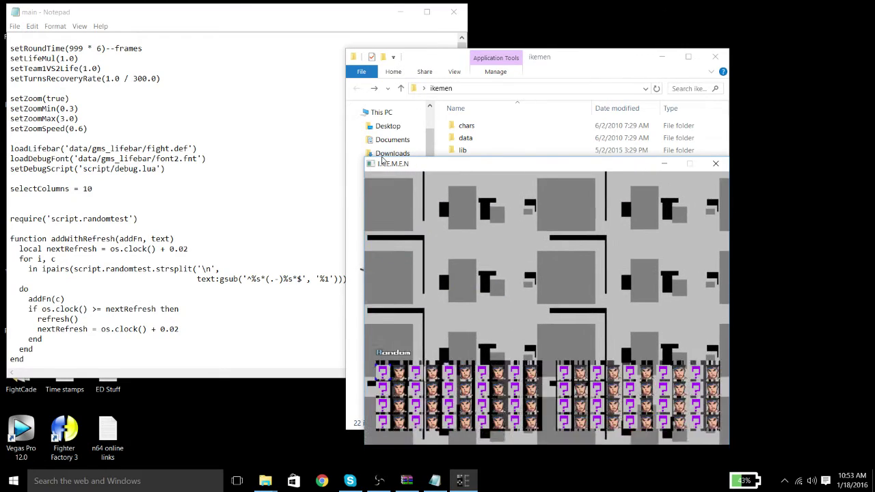
key("Return")
key("Return")
key("Return")
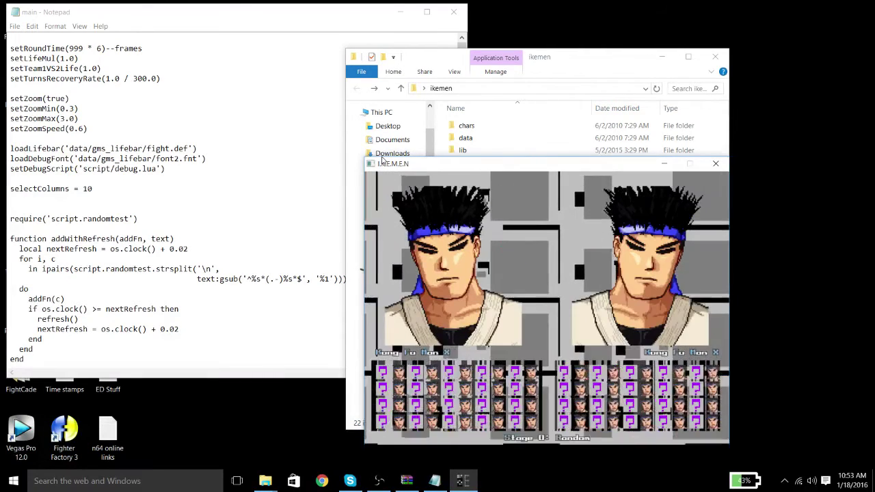
key("Return")
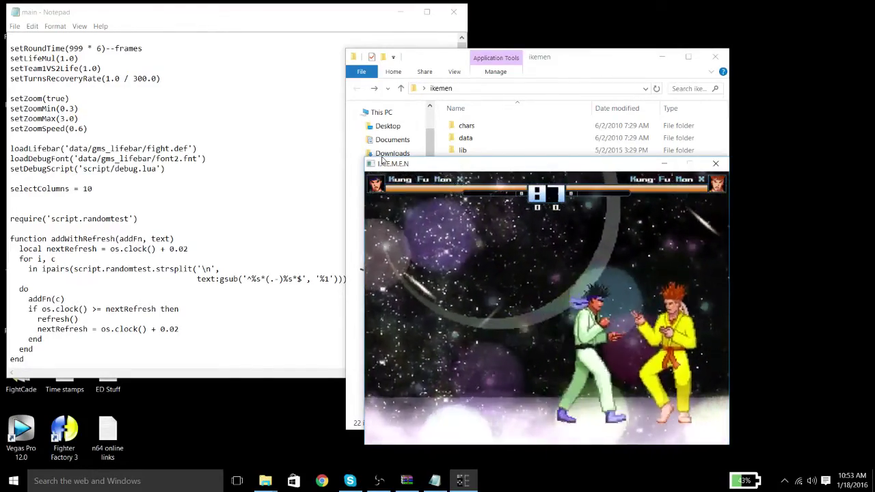
key("Left")
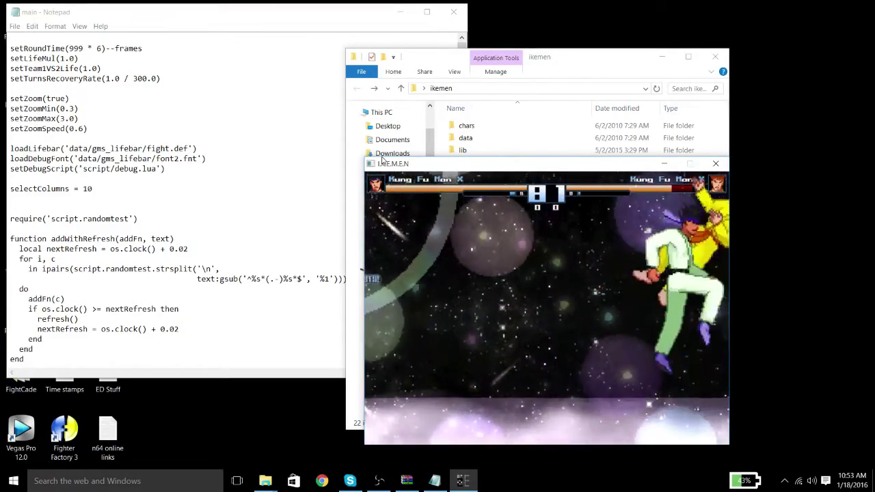
left_click(716, 161)
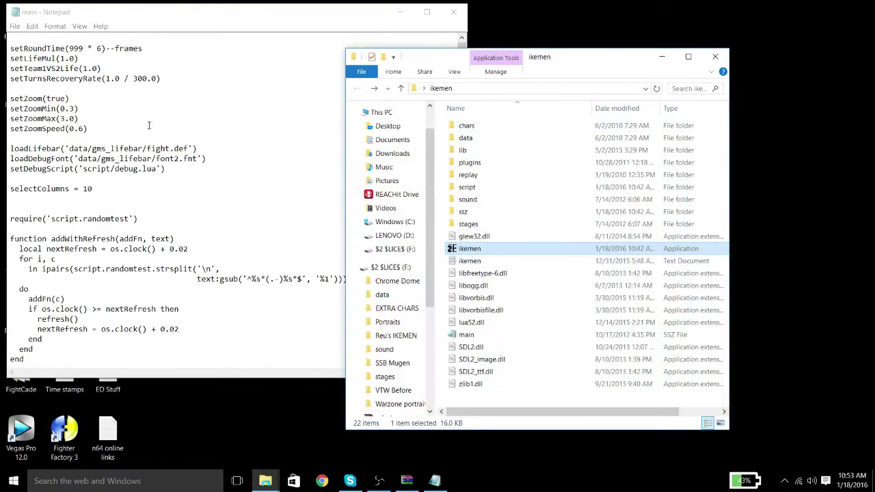
Set setZoomSpeed to 1.0 and setZoomMin to 0.25 in the main script.
left_click(80, 122)
double_click(80, 129)
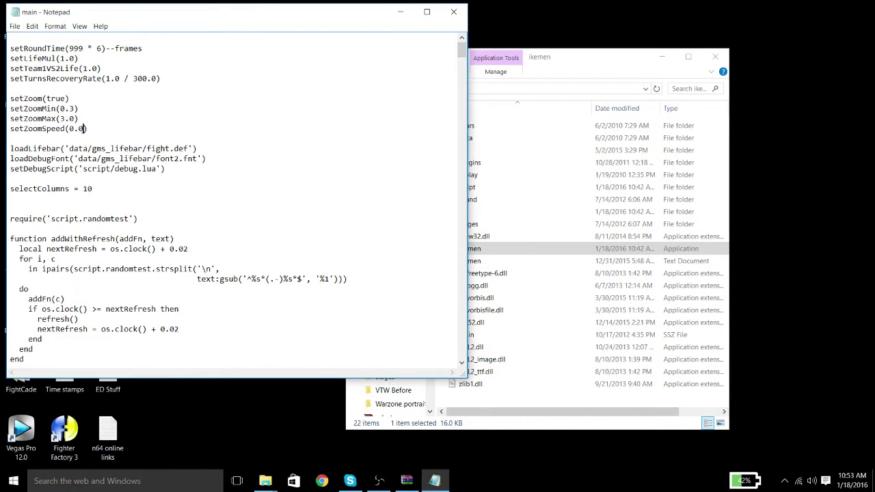
double_click(72, 129)
type("1")
double_click(72, 108)
type("25")
Set setZoom to false in the main script and close the file.
left_click_drag(67, 99, 48, 99)
type("false")
left_click_drag(53, 95, 55, 100)
left_click(53, 97)
left_click(56, 100)
left_click(453, 12)
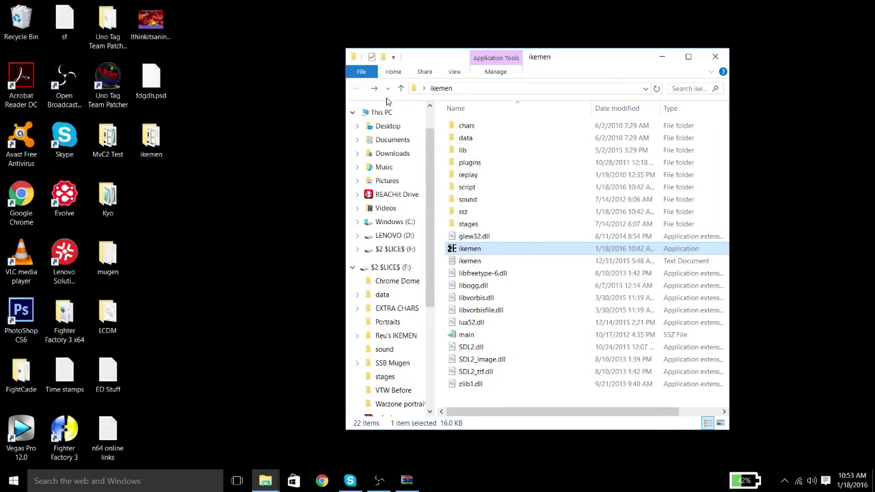
Open the config file from the ssz folder of ikemen.
left_click_drag(416, 60, 562, 15)
scroll(612, 143, "right", 2)
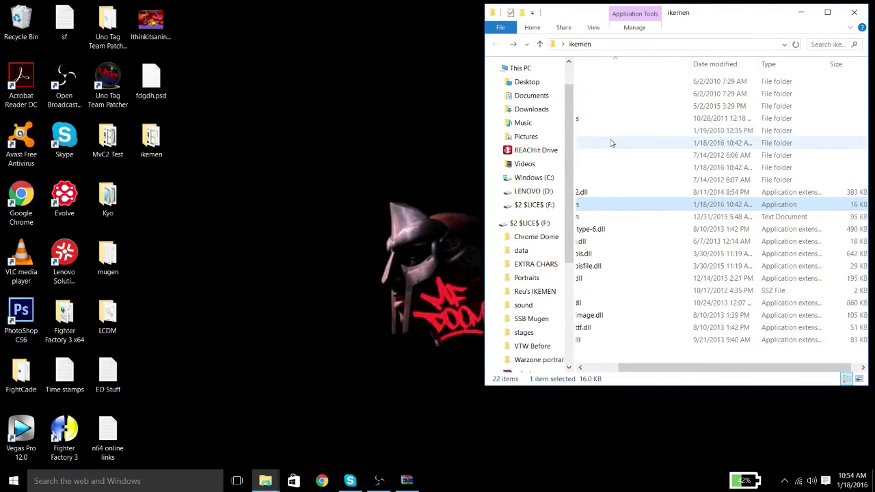
scroll(612, 143, "left", 2)
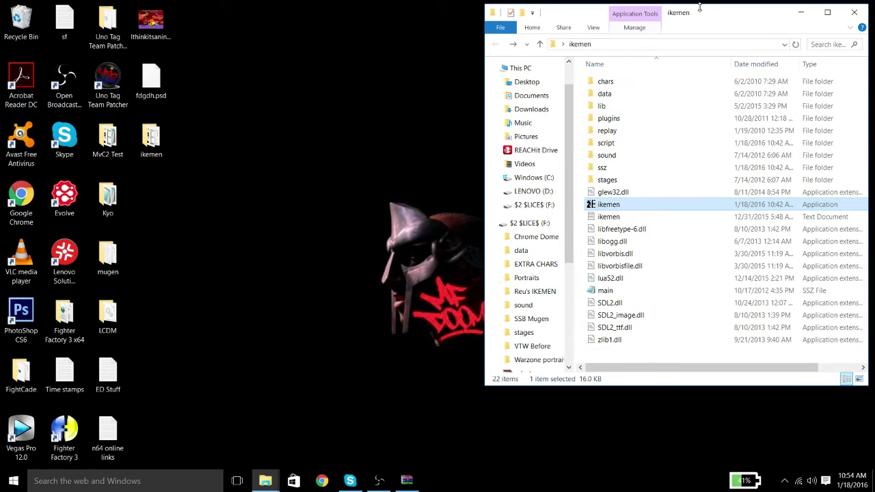
left_click(602, 171)
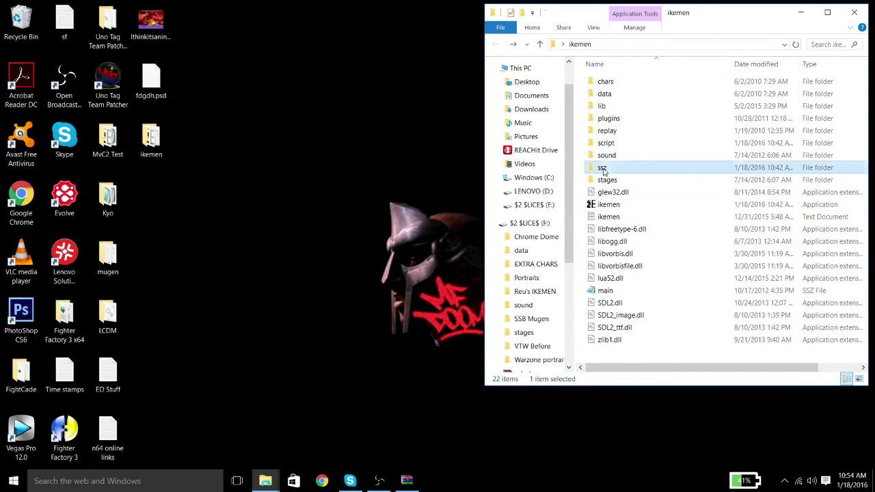
double_click(603, 170)
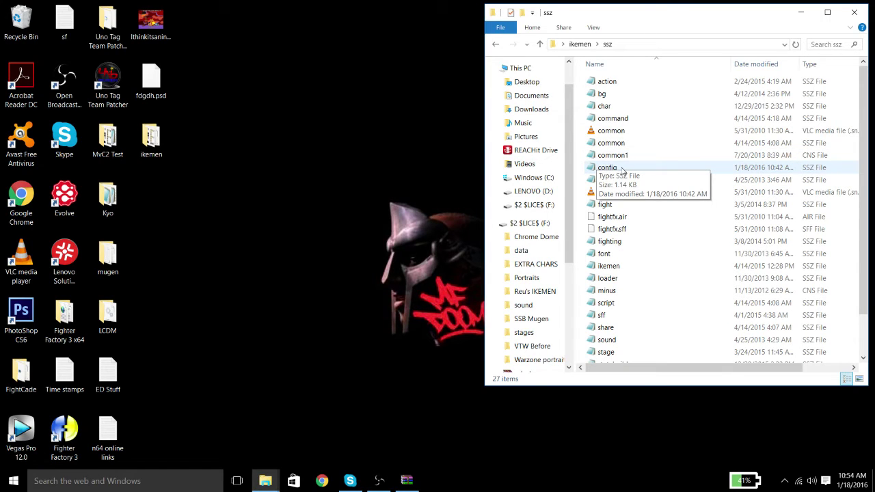
right_click(625, 171)
left_click(599, 168)
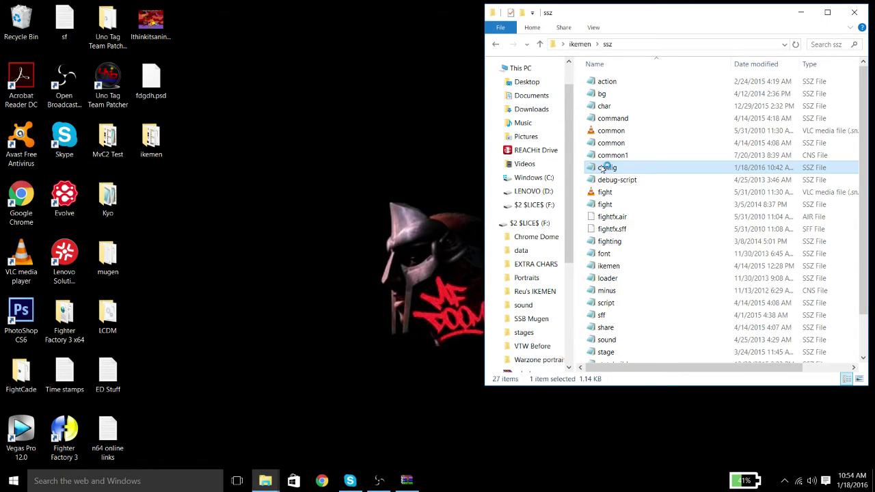
double_click(599, 168)
left_click_drag(308, 23, 497, 118)
left_click_drag(546, 104, 675, 95)
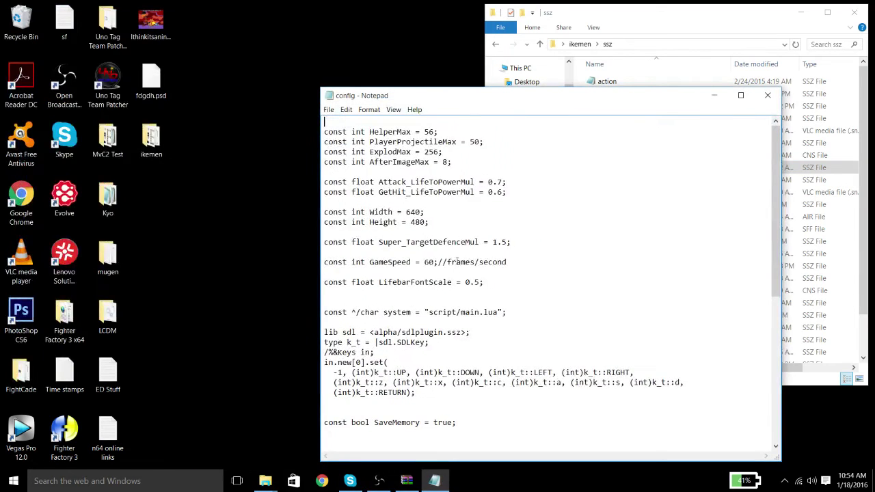
Examine the config file's HelperMax, PlayerProjectileMax, AfterImageMax and GameSpeed settings.
scroll(479, 334, "down", 9)
scroll(479, 339, "up", 6)
scroll(479, 315, "up", 4)
left_click(421, 132)
left_click_drag(494, 144, 457, 155)
left_click(458, 155)
left_click_drag(434, 263, 424, 263)
double_click(427, 264)
left_click(428, 263)
left_click(451, 299)
left_click_drag(554, 99, 627, 90)
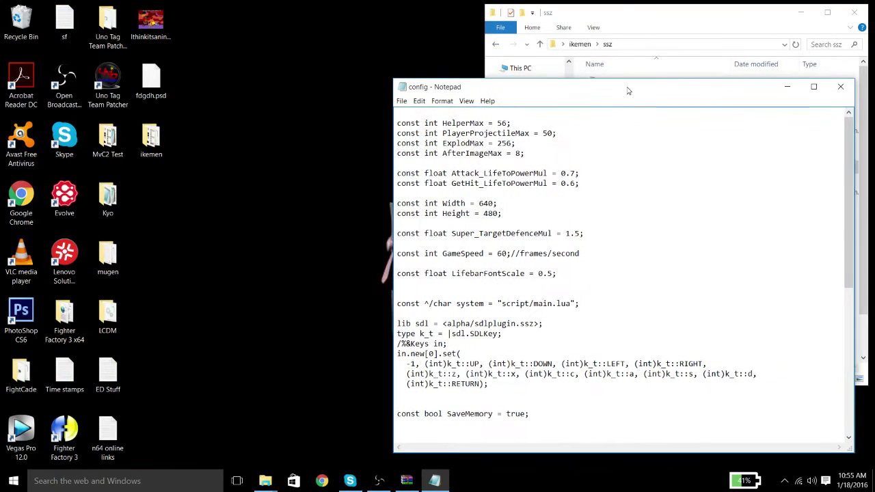
Examine the Width setting of the game resolution in the config file.
mouse_move(494, 203)
left_mouse_down()
mouse_move(479, 202)
mouse_move(492, 203)
left_mouse_up()
left_click(480, 203)
left_click(495, 203)
left_click_drag(393, 82, 398, 108)
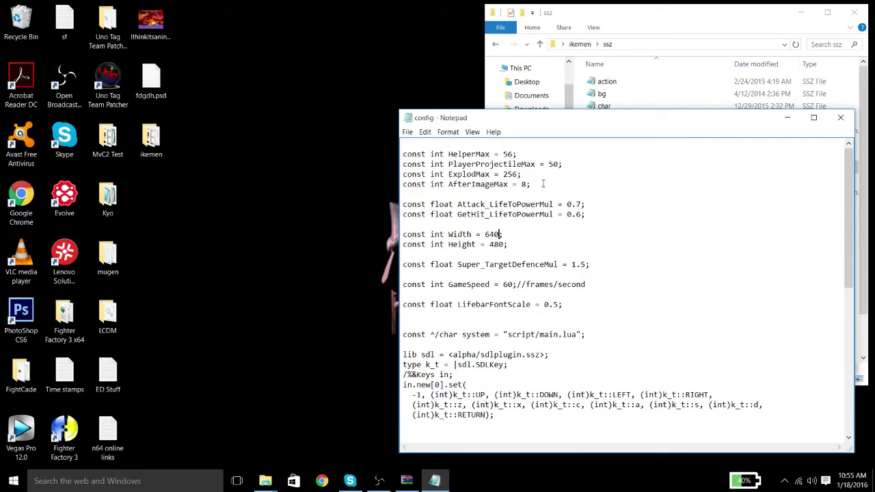
left_click_drag(500, 234, 486, 235)
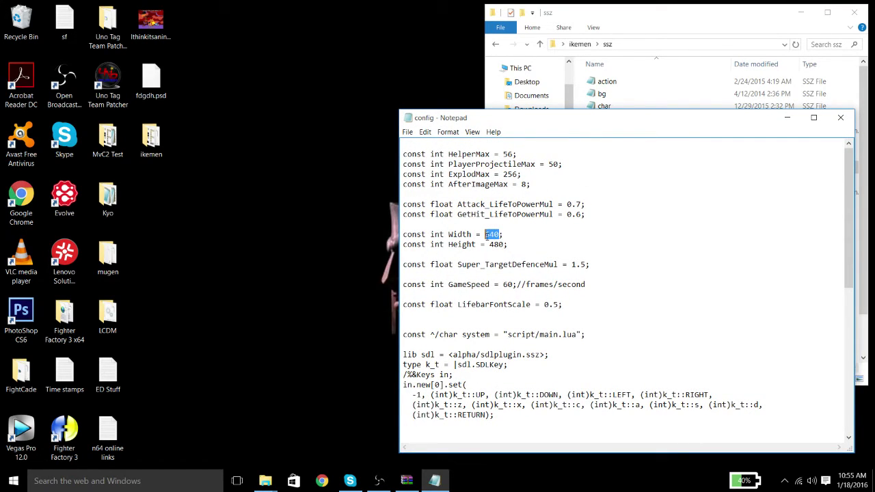
Return to the ikemen folder and place its window beside the config file.
left_click(588, 15)
left_click(493, 44)
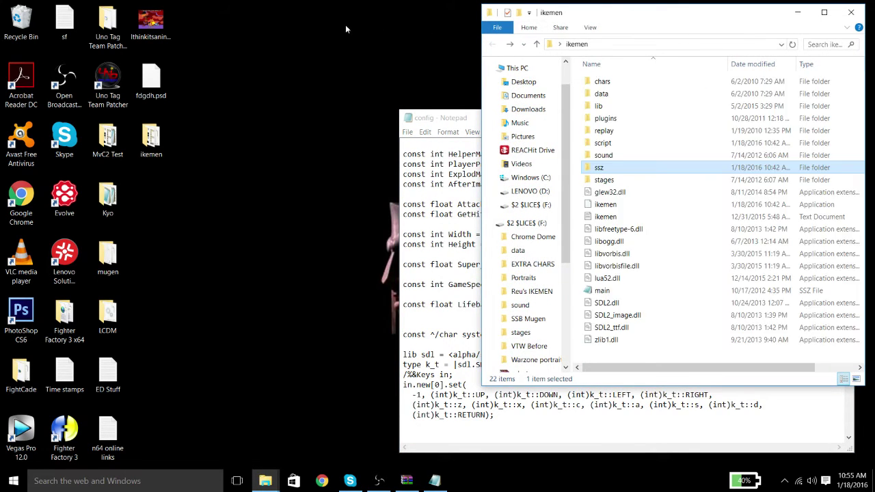
left_click_drag(638, 14, 166, 16)
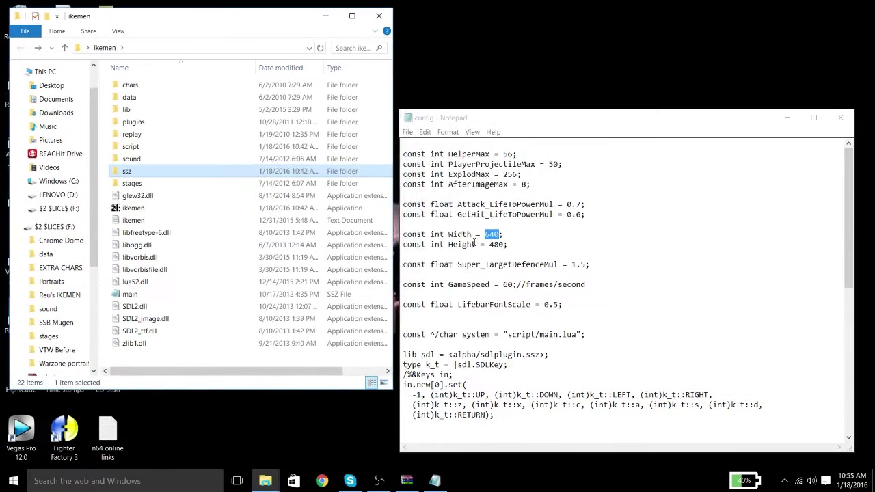
Set Width to 1280 and Height to 720 in the config file.
left_click(477, 244)
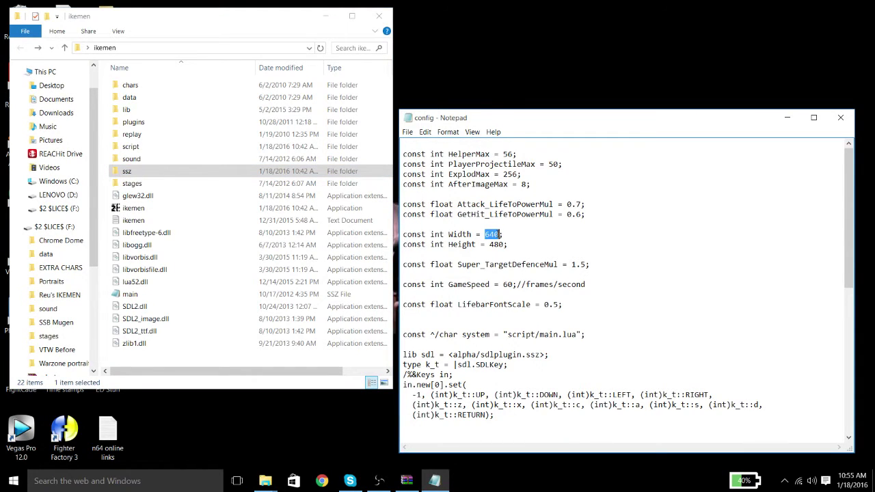
left_click_drag(486, 244, 504, 244)
left_click(503, 242)
left_click_drag(485, 234, 501, 234)
type("1280")
left_click_drag(503, 244, 489, 245)
type("720")
Launch the ikemen application to check the enlarged game window in Watch Mode, and close the game.
left_click(168, 209)
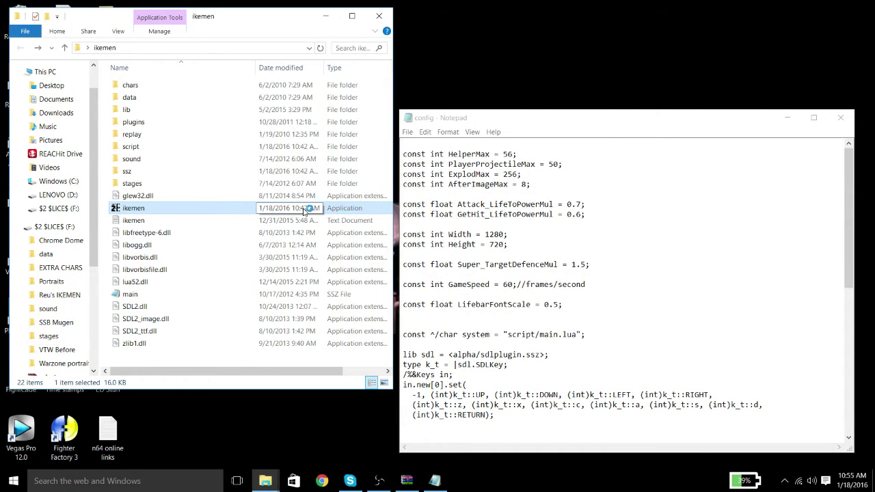
double_click(310, 209)
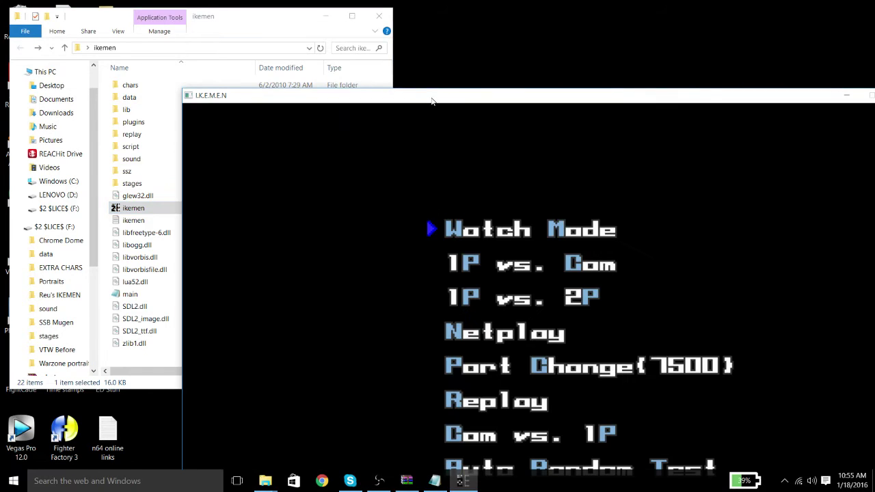
key("Return")
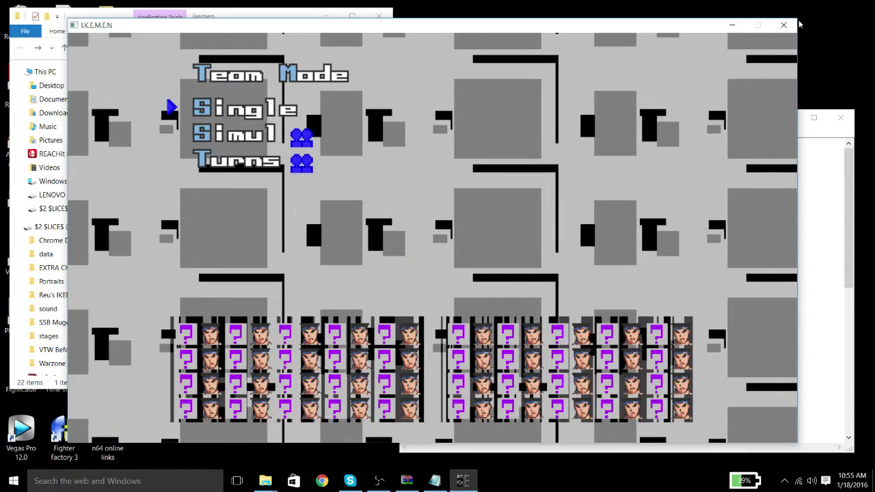
left_click(784, 25)
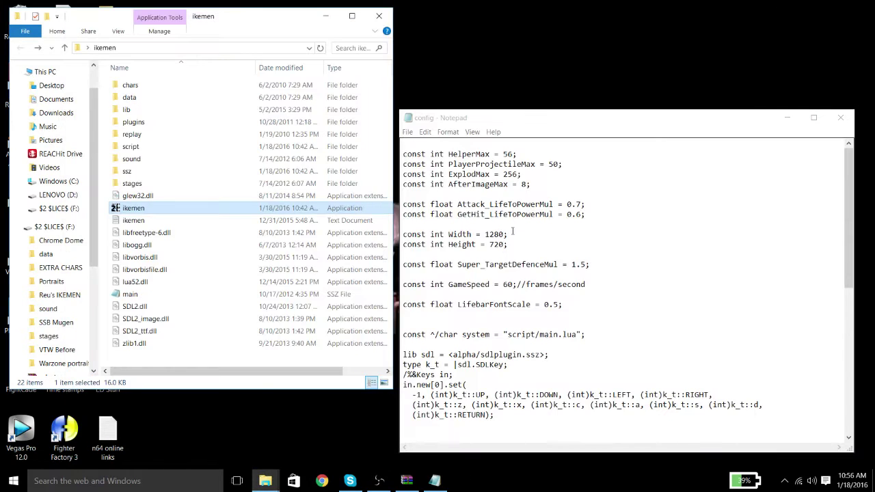
Restore Width to 640 and Height to 480 in the config file.
left_click_drag(503, 234, 486, 234)
key("BackSpace")
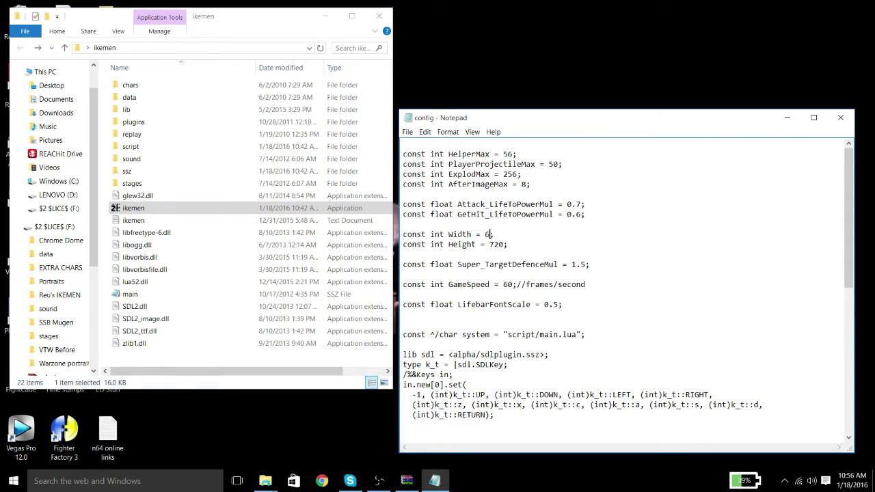
type("640;")
left_click_drag(506, 244, 488, 244)
type("480")
Examine the player key bindings and the OpenGL option in the config file.
scroll(547, 235, "down", 5)
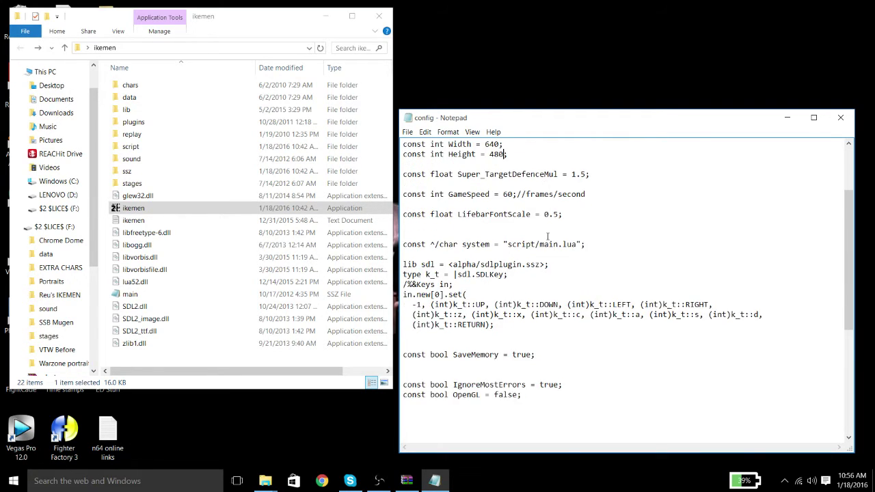
left_click_drag(508, 264, 403, 244)
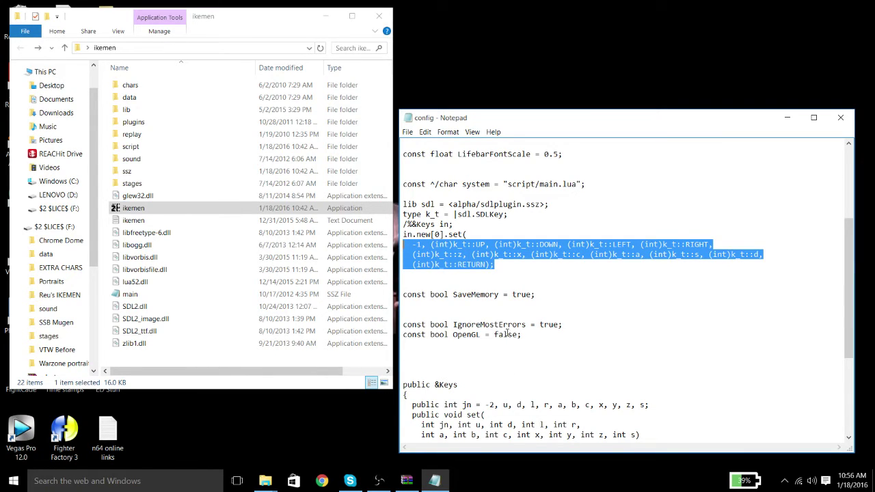
double_click(509, 334)
left_click(506, 334)
double_click(506, 334)
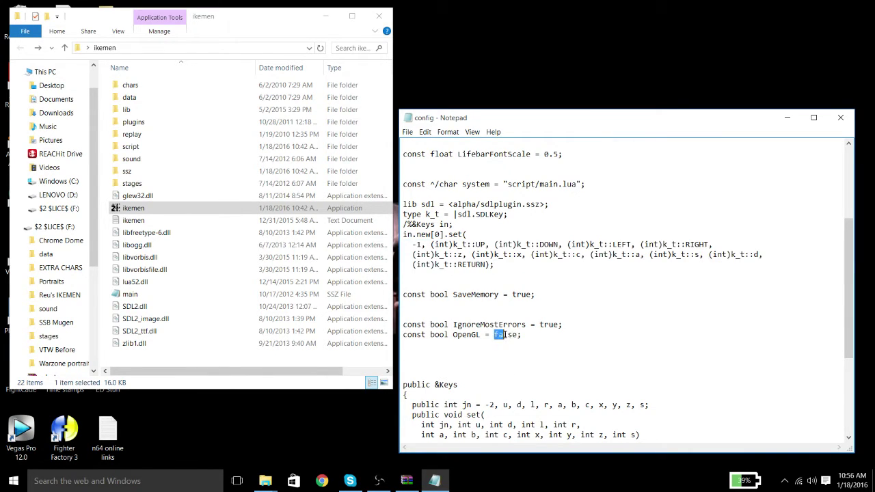
scroll(512, 331, "up", 5)
scroll(512, 331, "down", 2)
left_click(503, 355)
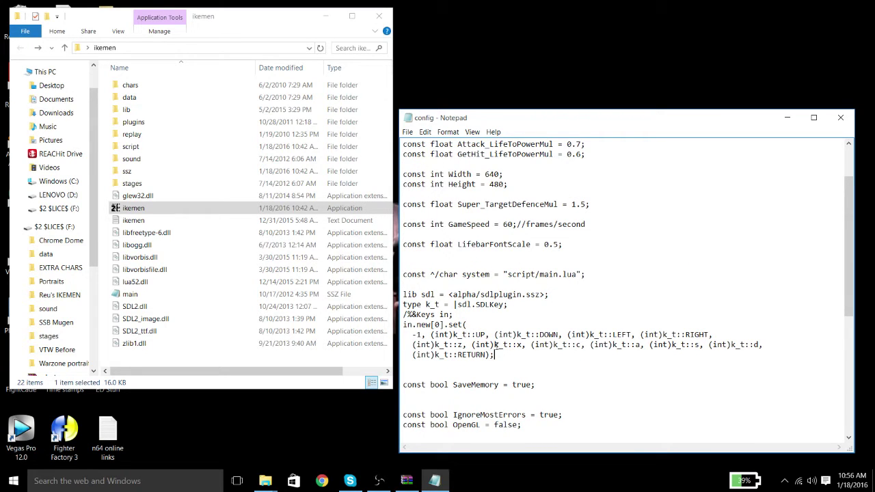
Highlight the in.new[0].set key block, locate the config file in the ssz folder, and return to the ikemen folder.
left_click_drag(493, 356, 402, 324)
double_click(127, 171)
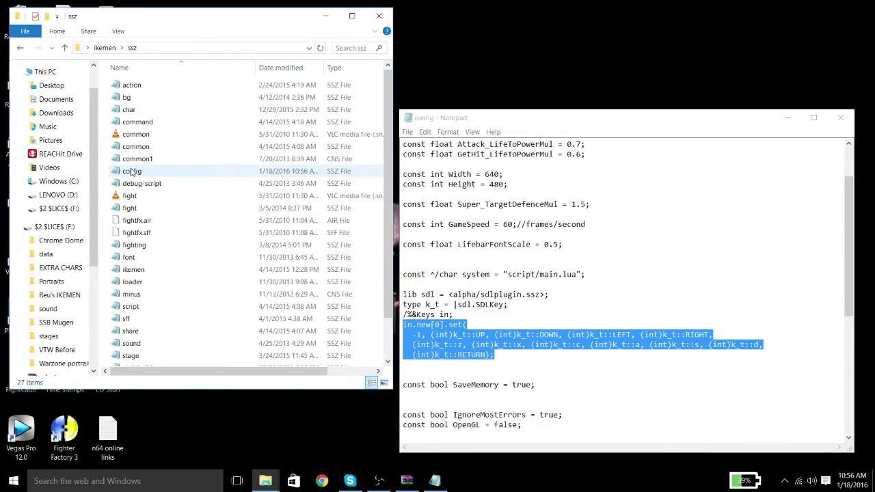
left_click(134, 170)
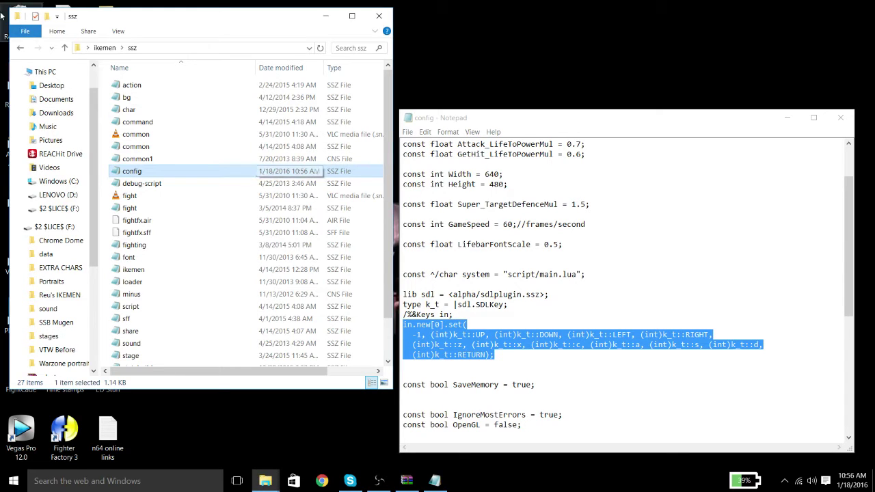
left_click(20, 48)
Examine the in.new[0].set block that holds the first player's key bindings.
left_click(528, 355)
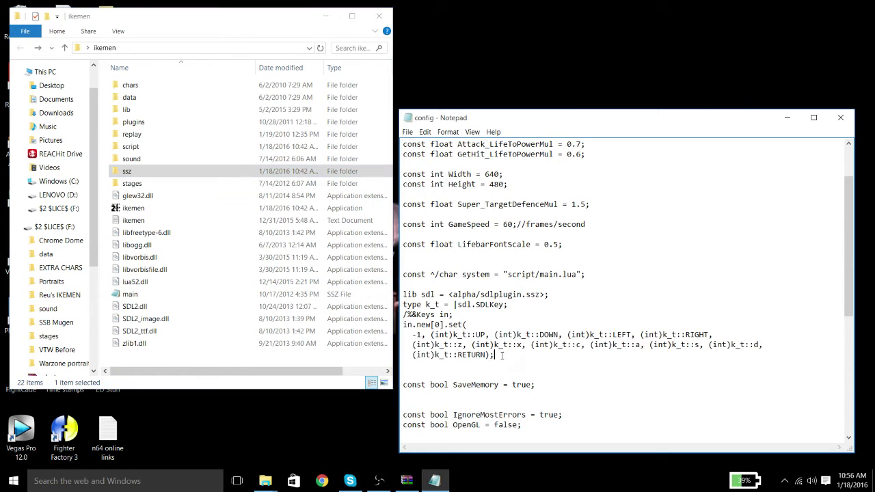
left_click_drag(528, 354, 469, 325)
left_click(422, 325)
left_click(468, 325)
left_click_drag(498, 355, 378, 326)
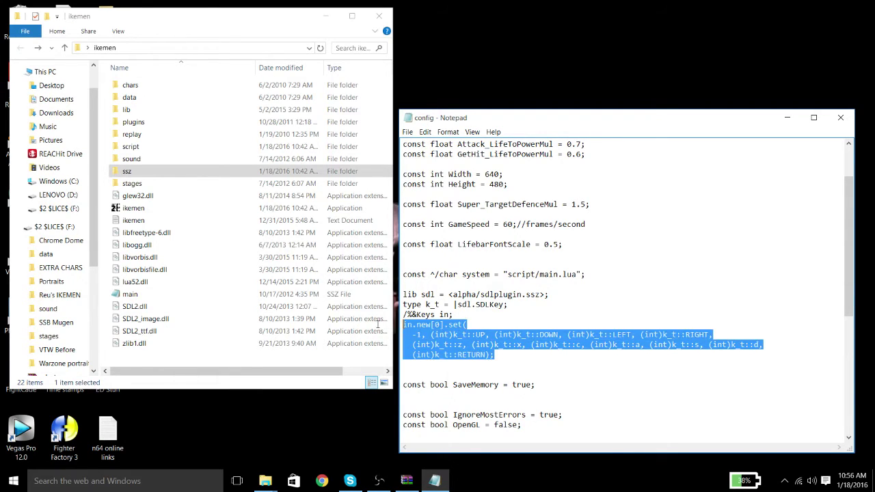
left_click(434, 328)
mouse_move(463, 335)
left_mouse_down()
mouse_move(430, 335)
mouse_move(459, 335)
left_mouse_up()
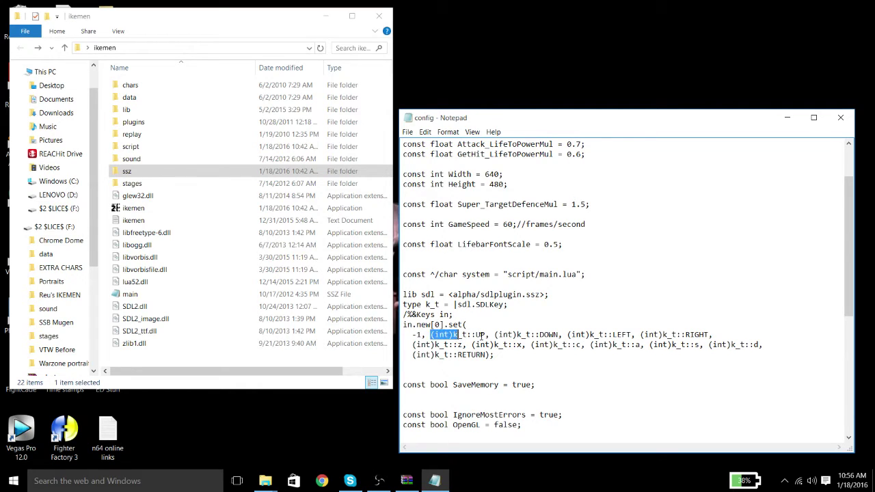
Change the UP key binding to w in the in.new[0].set block.
left_click(481, 335)
double_click(481, 335)
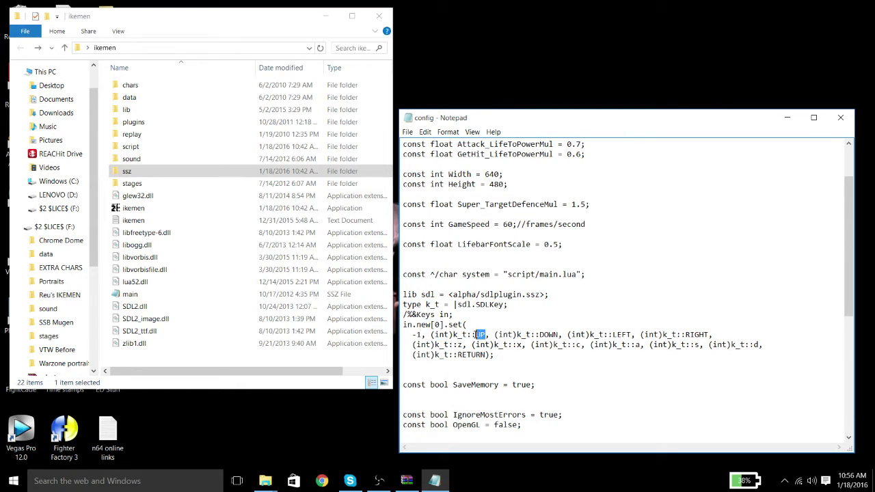
left_click(554, 335)
double_click(553, 335)
left_click(544, 335)
double_click(480, 335)
type("w")
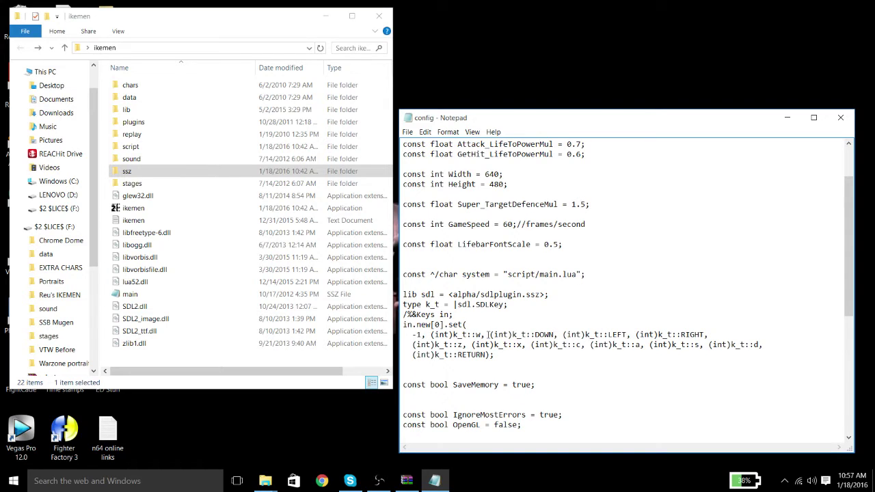
Change the w binding in the in.new[0].set block back to UP.
left_click_drag(488, 335, 483, 335)
left_click(476, 335)
type("P")
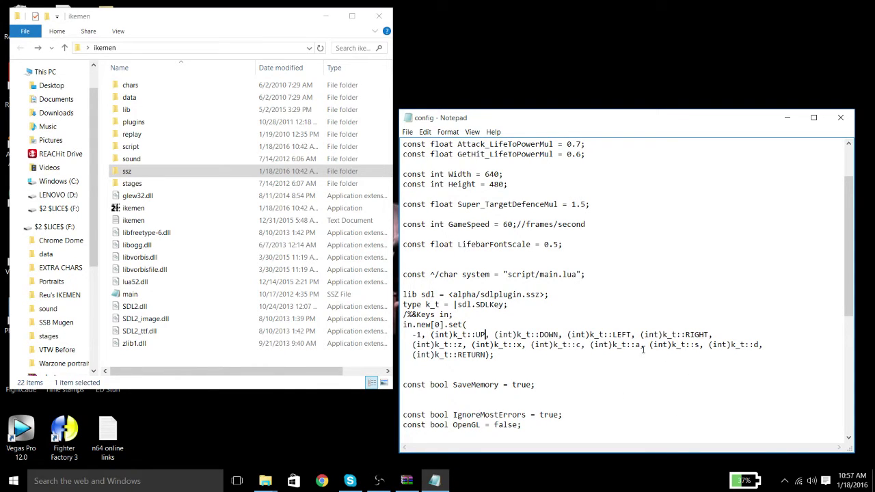
Set the four direction bindings in the in.new[0].set block to w, s, a and d.
left_click_drag(486, 335, 477, 334)
type("w")
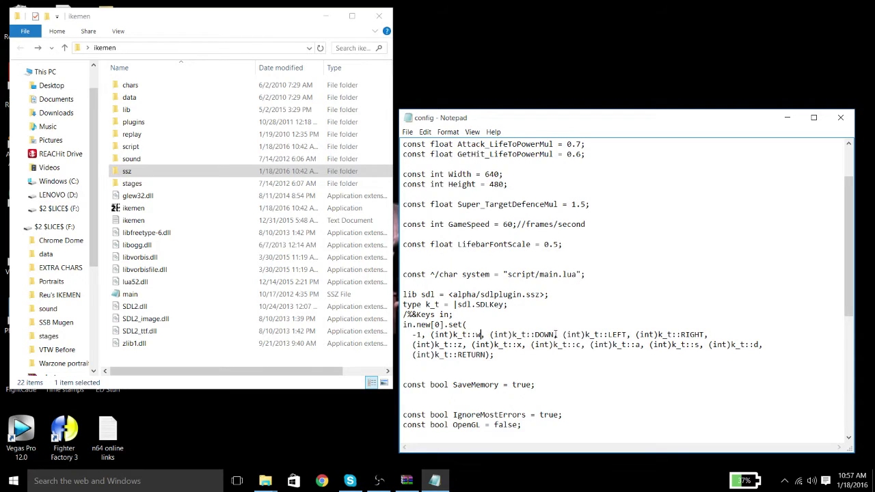
left_click_drag(556, 335, 535, 335)
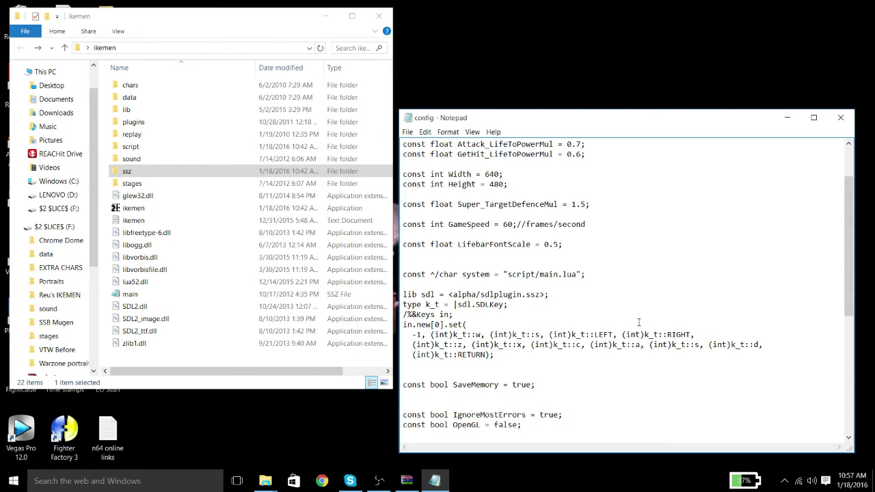
left_click_drag(615, 335, 594, 334)
type("a")
left_click_drag(677, 335, 654, 334)
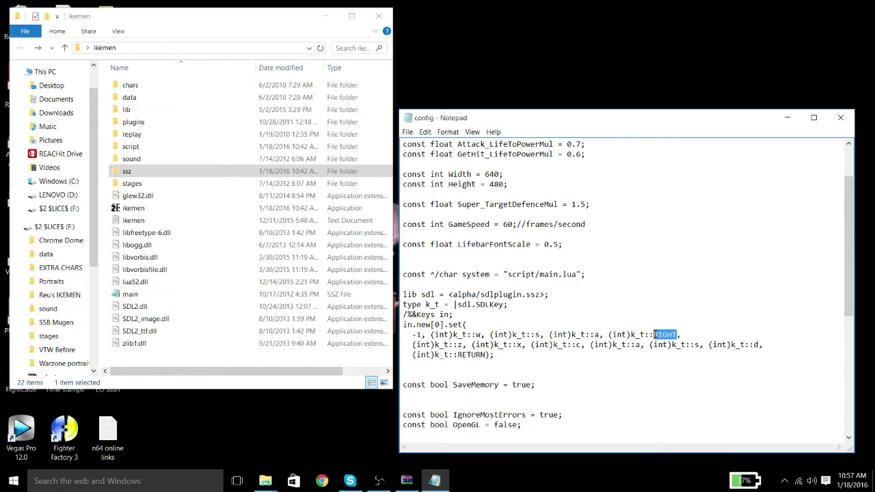
type("d")
Examine the attack button bindings and the RETURN binding in the in.new[0].set block one by one.
left_click_drag(516, 344, 522, 345)
left_click_drag(456, 344, 464, 345)
left_click_drag(516, 344, 522, 345)
left_click_drag(575, 344, 581, 344)
left_click_drag(634, 344, 640, 344)
left_click_drag(694, 345, 700, 344)
left_click_drag(754, 344, 761, 344)
left_click_drag(457, 356, 477, 356)
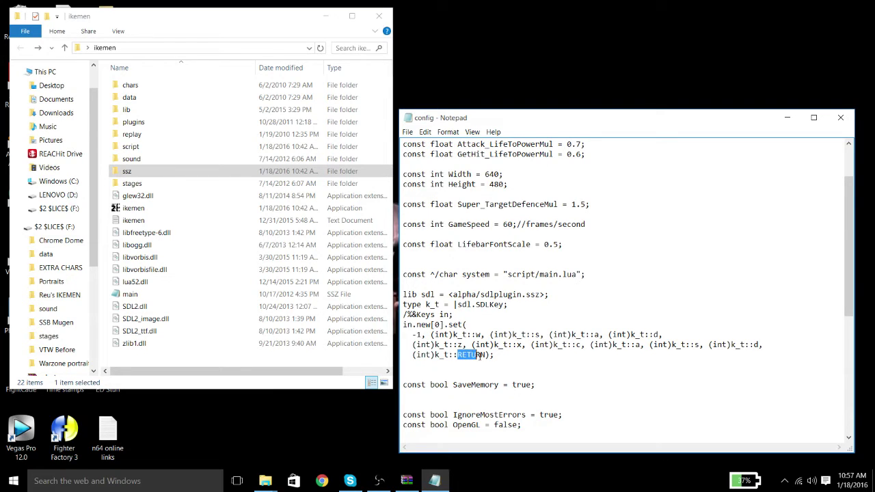
left_click(481, 354)
Change the z, x and c button bindings in the in.new[0].set block to y, u and i.
double_click(460, 346)
type("y")
double_click(519, 345)
type("u")
double_click(579, 344)
type("i")
Change the last three attack button bindings in the in.new[0].set block to j, k and l.
double_click(637, 344)
left_click(478, 334)
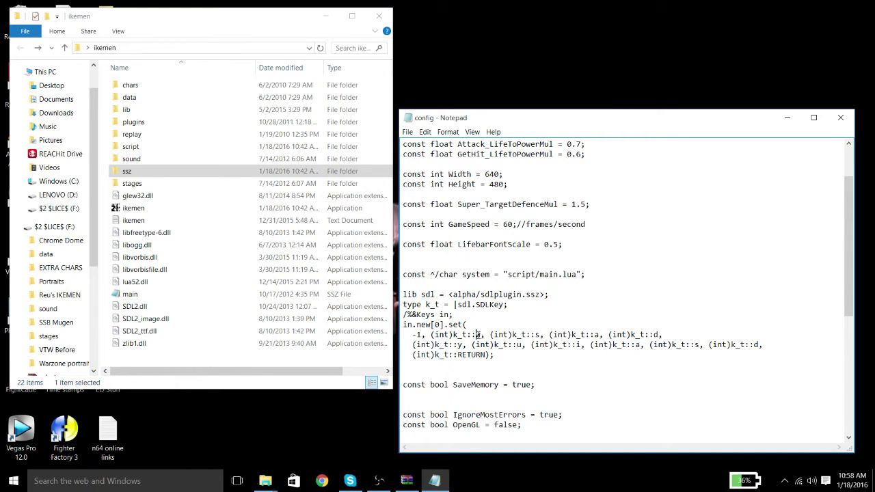
double_click(637, 345)
type("j")
double_click(697, 344)
type("k")
double_click(758, 344)
type("l")
scroll(589, 392, "down", 2)
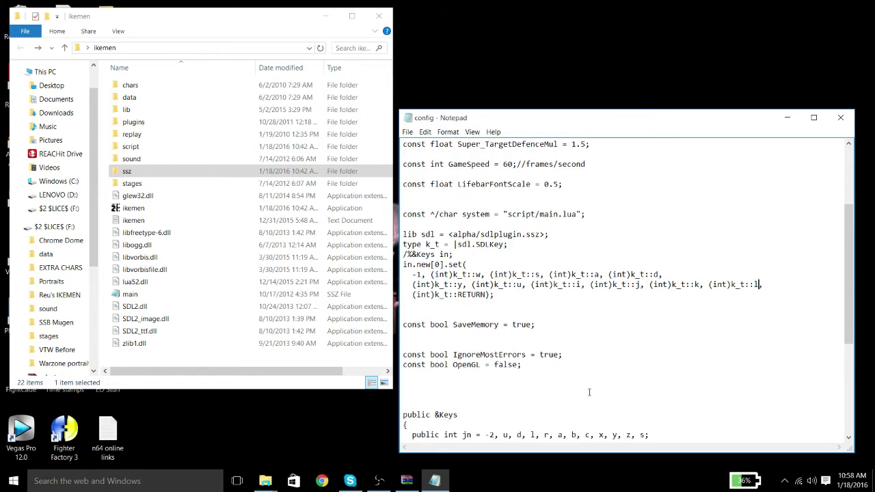
scroll(588, 392, "up", 2)
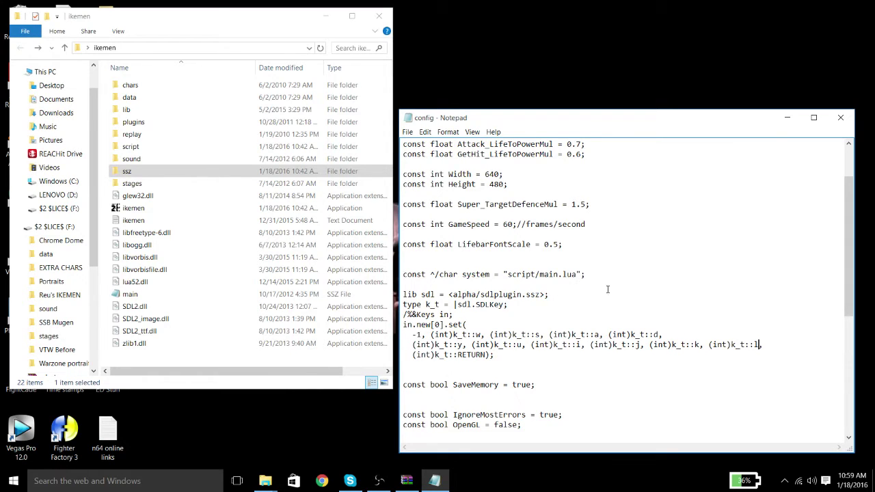
left_click(657, 335)
key("BackSpace")
type("l")
key("shift+Left")
left_click(736, 347)
left_click_drag(759, 346, 754, 346)
scroll(588, 413, "down", 6)
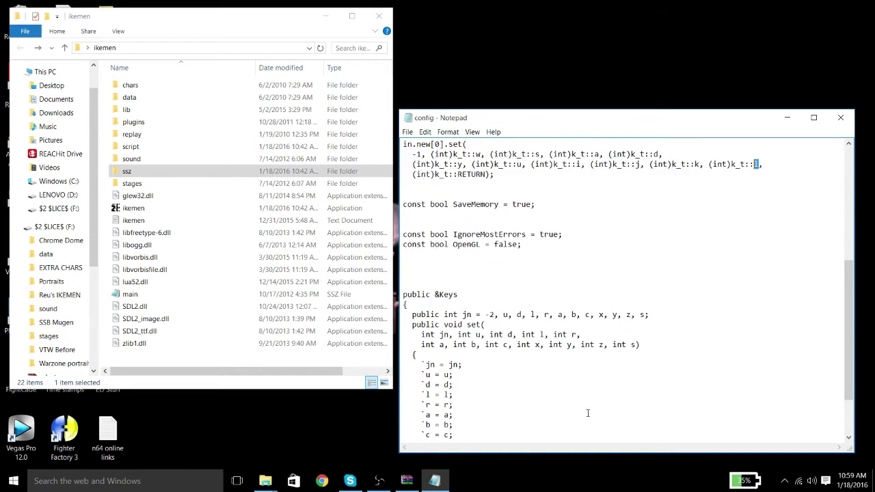
Change the RETURN binding in the in.new[0].set block to p.
scroll(588, 412, "up", 7)
left_click(755, 371)
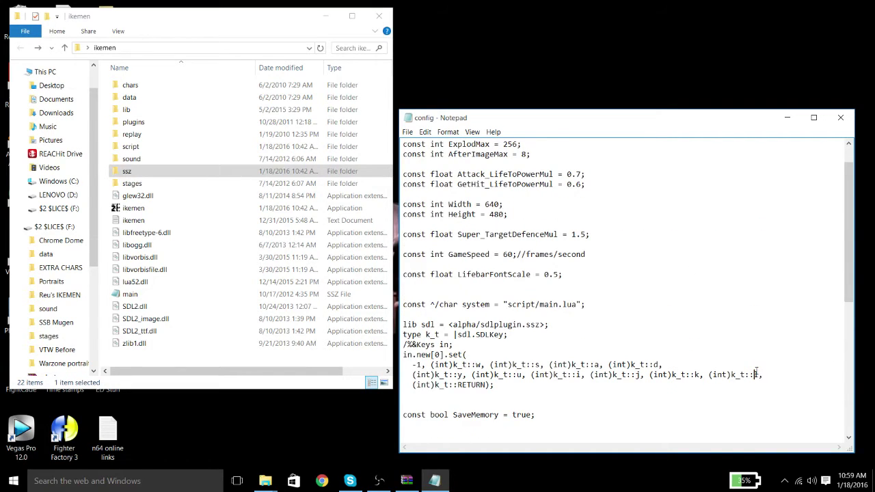
left_click_drag(758, 373, 753, 374)
left_click_drag(487, 385, 458, 385)
type("p")
Launch the ikemen application, try the controls in the 1P vs. Com character select, and close the game.
left_click(133, 208)
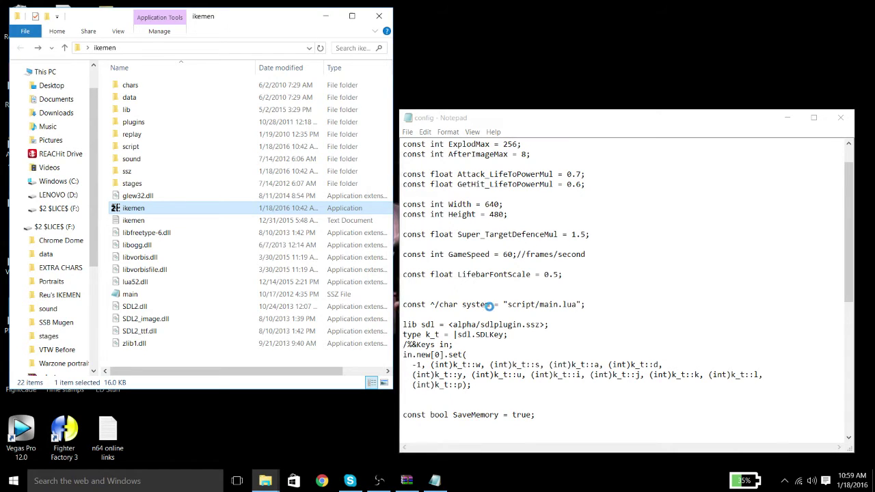
key("Return")
left_click_drag(605, 171, 383, 90)
key("Down")
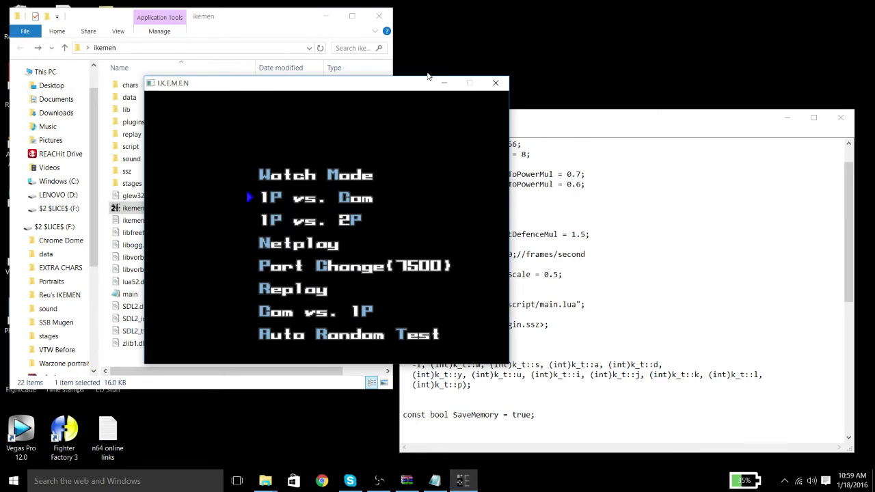
key("Return")
key("Right")
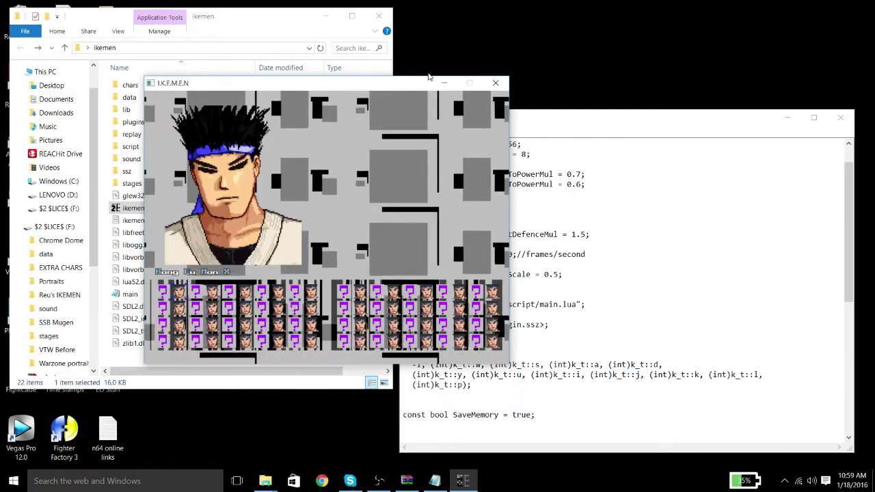
key("Left")
key("Right")
left_click(505, 86)
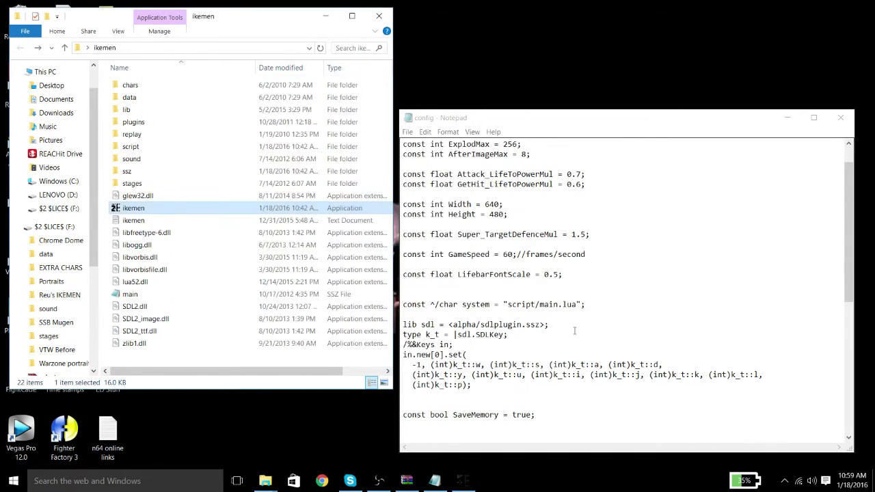
Copy the whole in.new[0].set block and paste a duplicate below it, separated by a blank line.
left_click(477, 385)
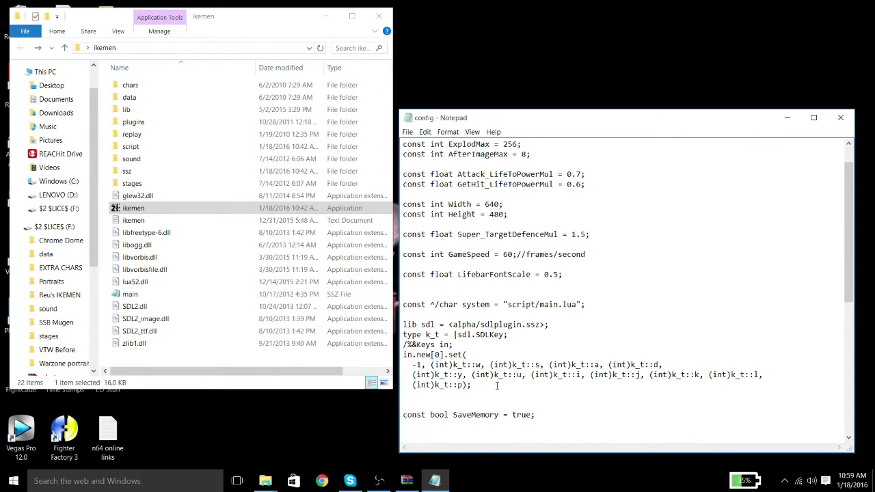
mouse_move(493, 385)
left_mouse_down()
mouse_move(387, 359)
mouse_move(447, 356)
mouse_move(487, 366)
mouse_move(486, 380)
left_mouse_up()
key("ctrl+c")
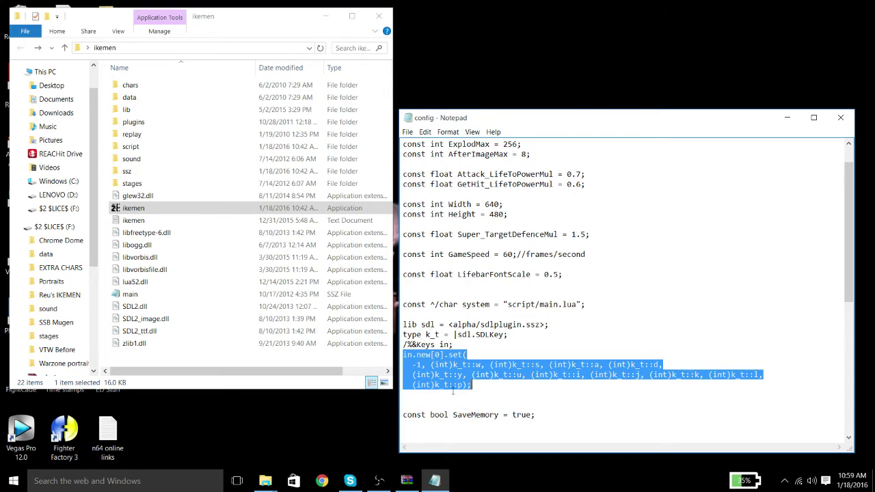
right_click(459, 373)
left_click(504, 248)
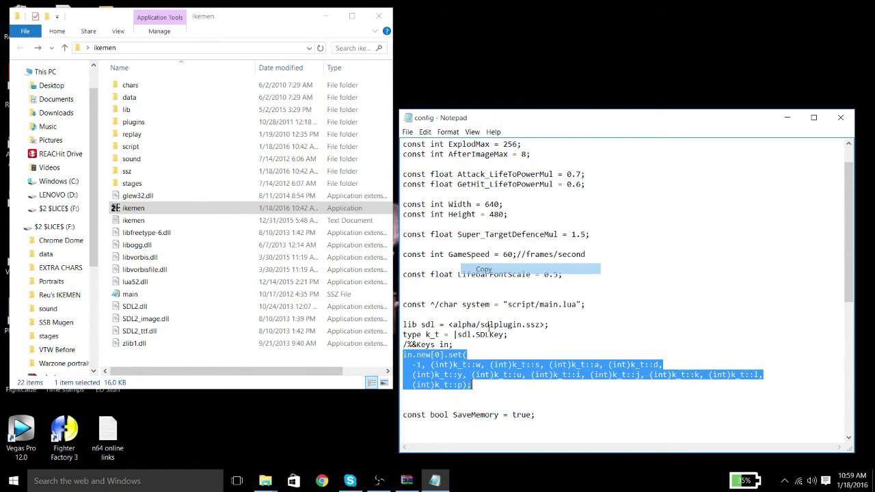
left_click(472, 385)
key("Return")
key("Return")
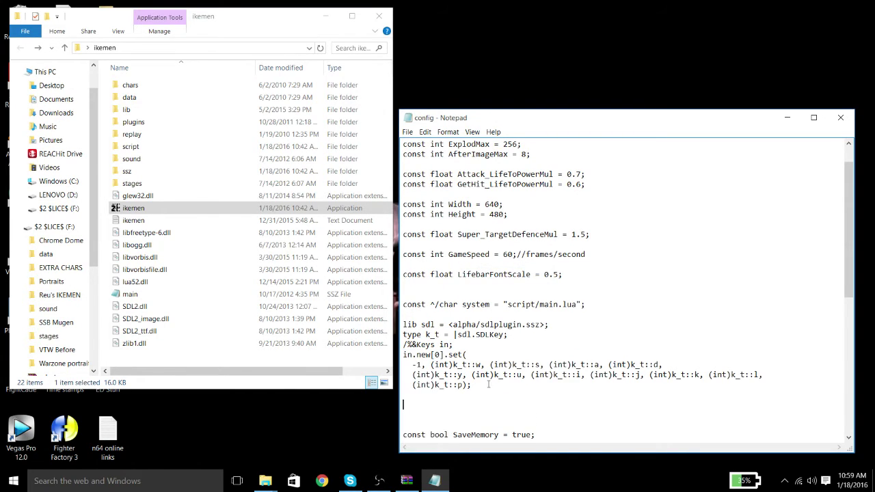
key("ctrl+v")
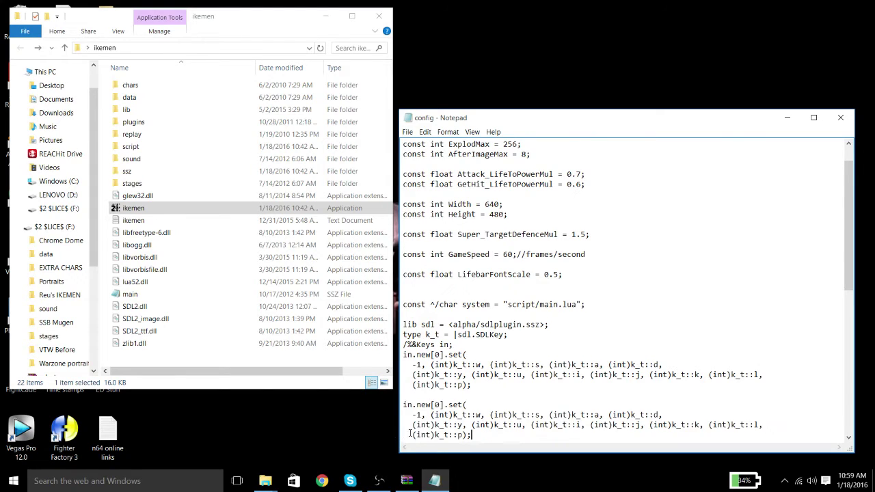
Renumber the duplicated key block as in.new[1].set for the second player.
scroll(403, 434, "down", 2)
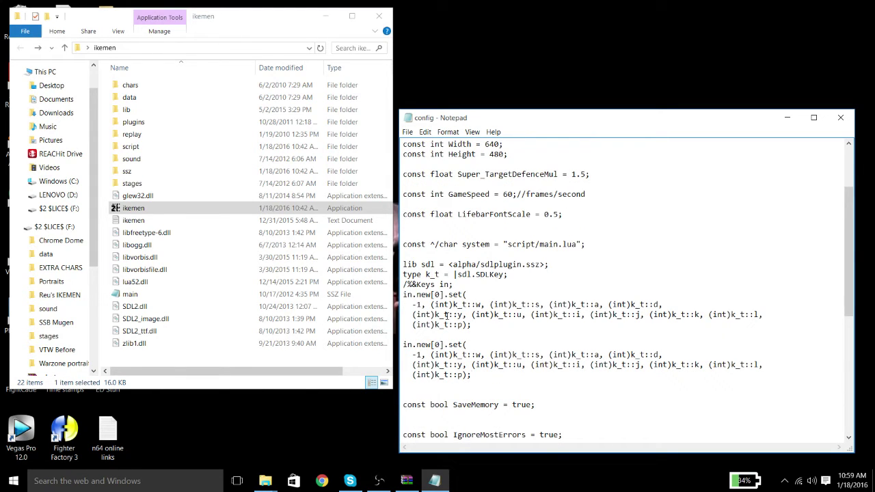
left_click(439, 345)
double_click(438, 344)
type("1")
double_click(436, 295)
double_click(436, 344)
left_click(438, 345)
left_click(476, 374)
left_click_drag(473, 375, 396, 344)
left_click(438, 344)
Copy the in.new[1].set block and paste two more copies below it, separated by blank lines.
left_click_drag(471, 375, 357, 348)
key("ctrl+c")
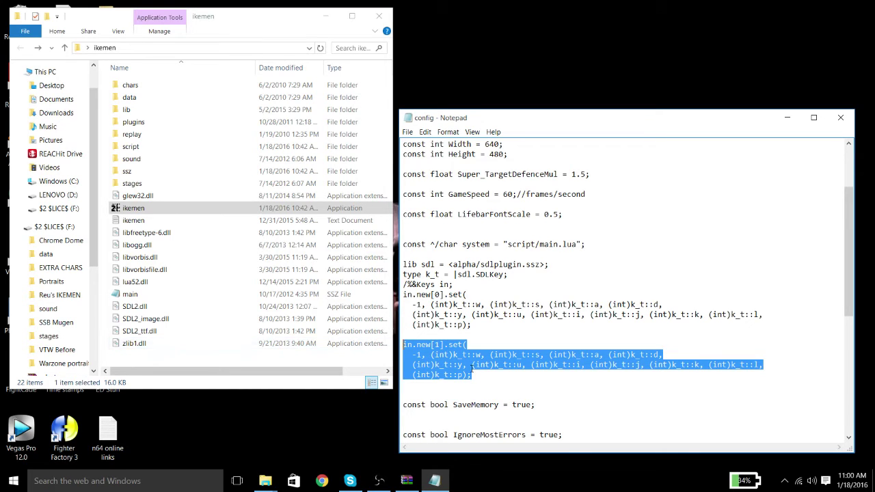
left_click(474, 374)
key("Return")
key("ctrl+v")
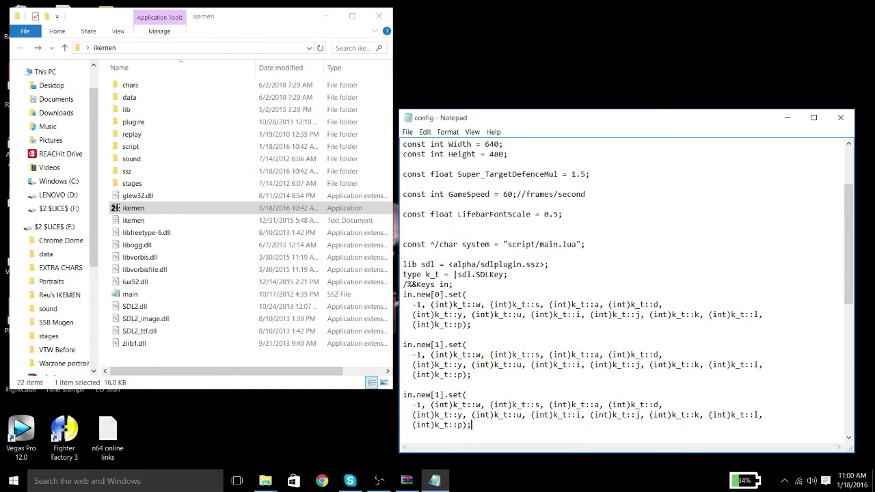
scroll(478, 369, "down", 4)
key("Return")
key("Return")
key("ctrl+v")
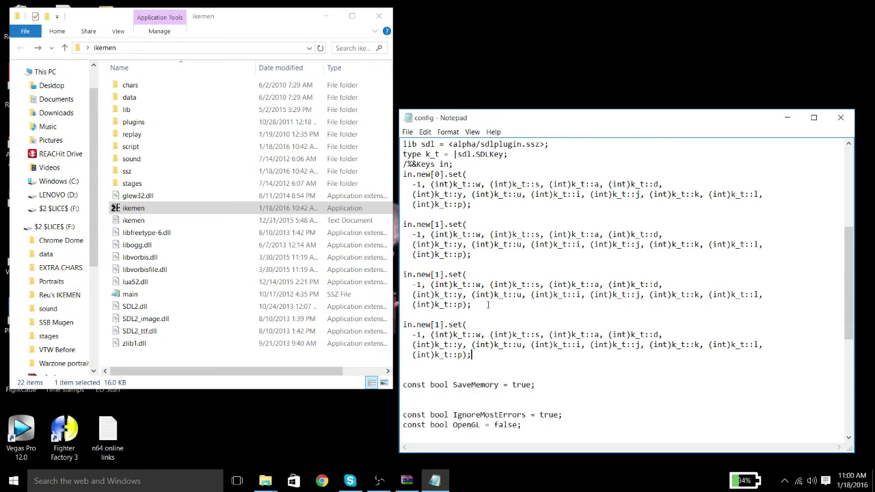
Renumber the two newest key blocks as in.new[2].set and in.new[3].set, and check all four block headings.
scroll(487, 307, "up", 2)
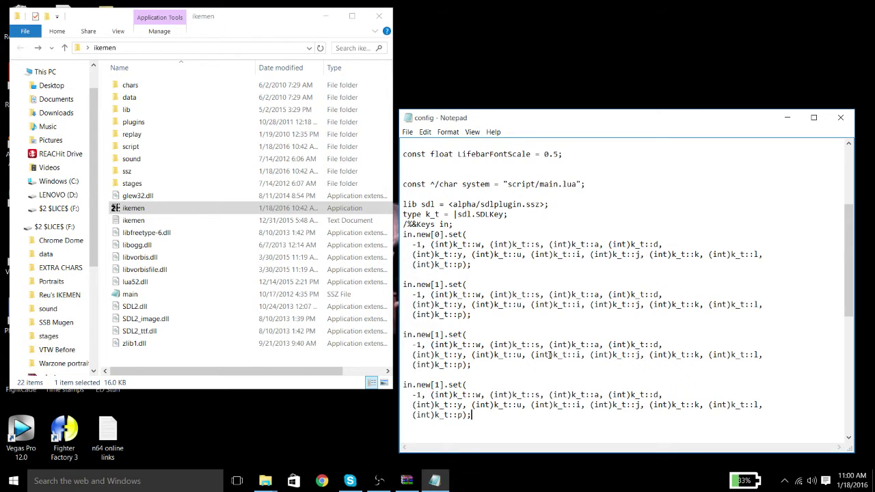
scroll(443, 163, "down", 2)
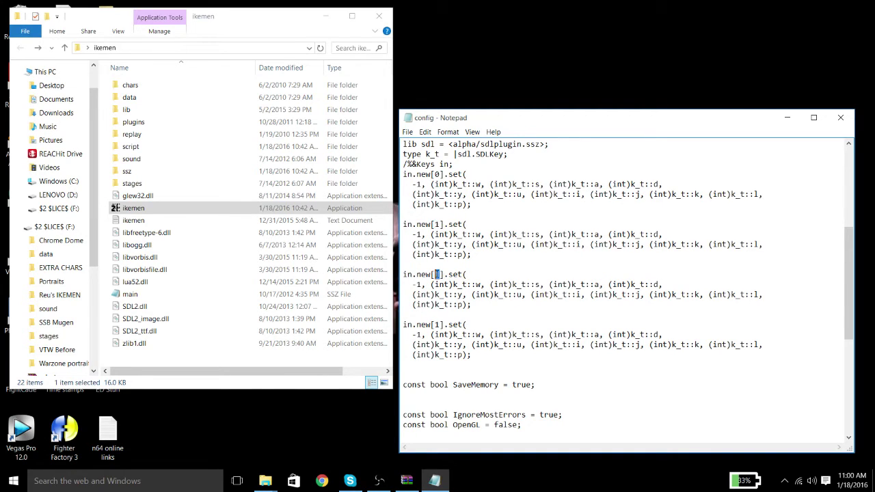
double_click(437, 274)
type("2")
double_click(440, 324)
type("3")
left_click_drag(443, 175, 403, 176)
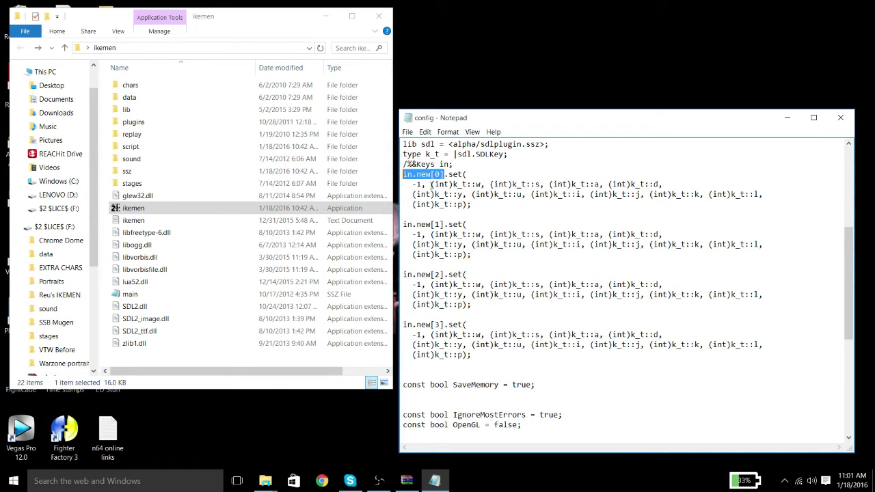
left_click_drag(443, 224, 402, 224)
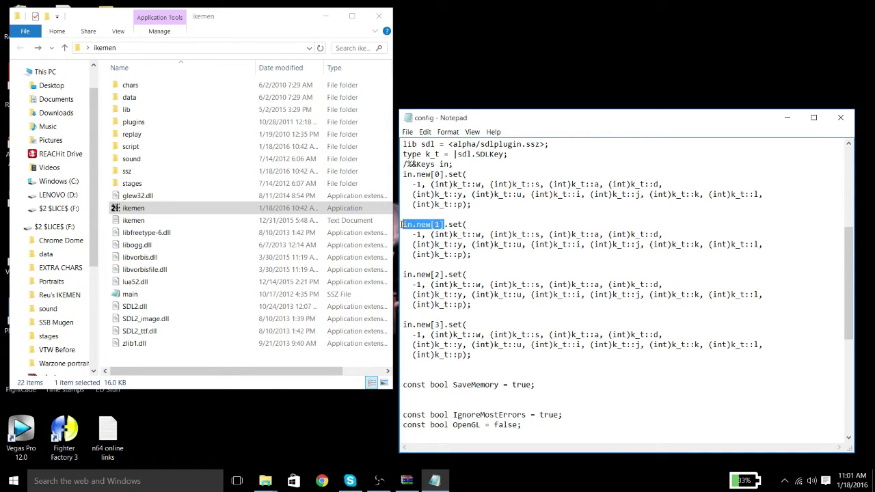
left_click_drag(444, 275, 402, 275)
left_click_drag(444, 325, 402, 324)
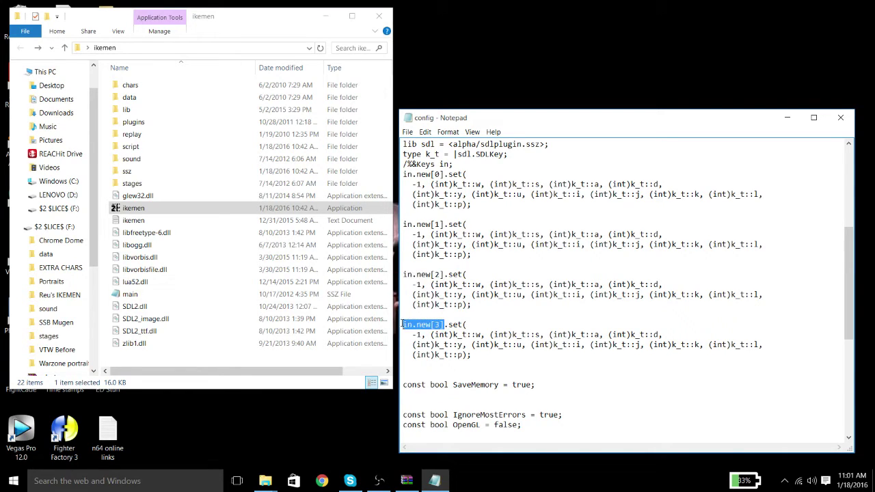
left_click(458, 334)
Set the four direction bindings in the in.new[1].set block to UP, DOWN, LEFT and RIGHT.
scroll(495, 290, "up", 2)
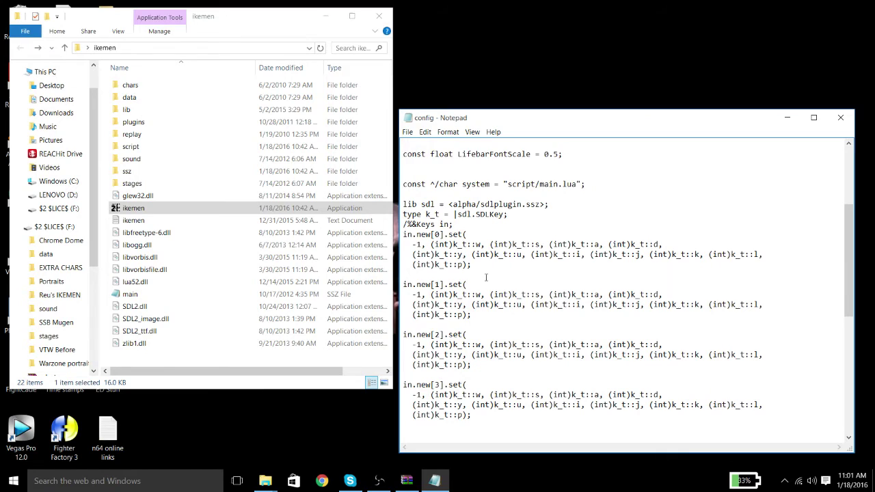
left_click_drag(482, 295, 476, 295)
type("UP")
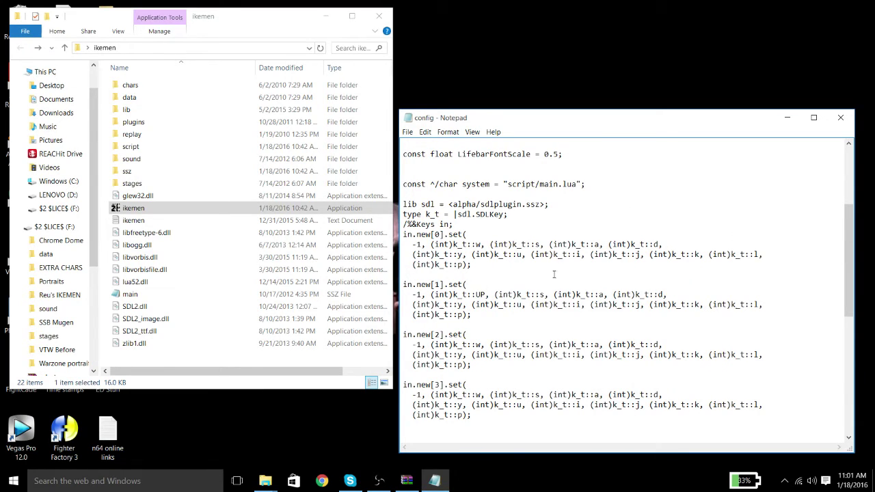
left_click_drag(545, 295, 538, 294)
type("DOWN")
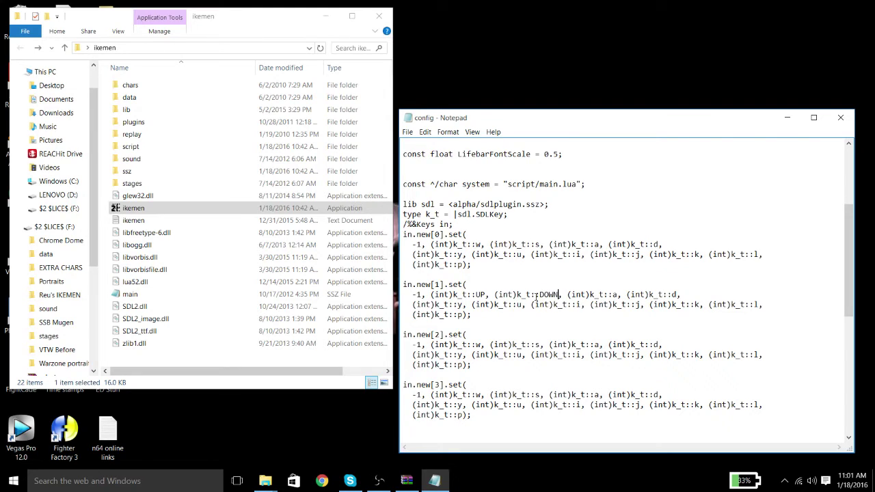
left_click_drag(617, 294, 612, 295)
type("LEFT")
left_click_drag(691, 295, 686, 295)
type("RIGHT")
left_click(749, 296)
Change the y and u button bindings in the in.new[1].set block to q and w.
scroll(745, 287, "down", 2)
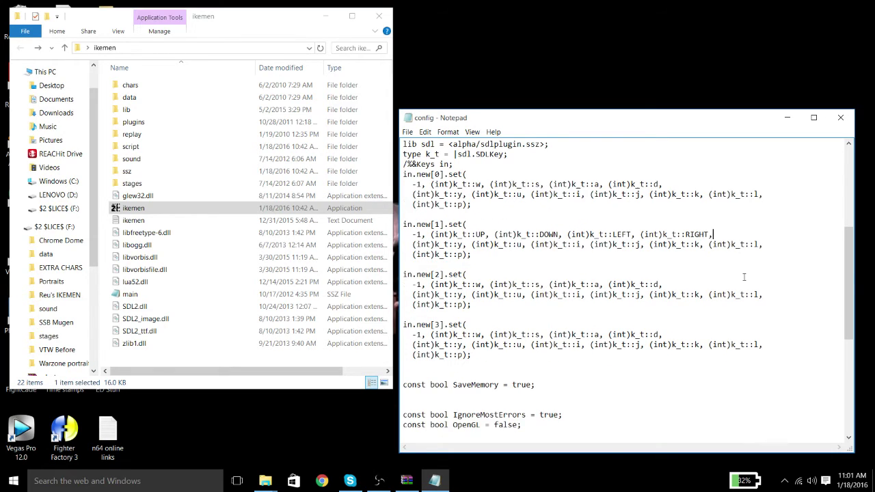
left_click(484, 254)
double_click(460, 245)
type("q")
left_click(525, 244)
type("w")
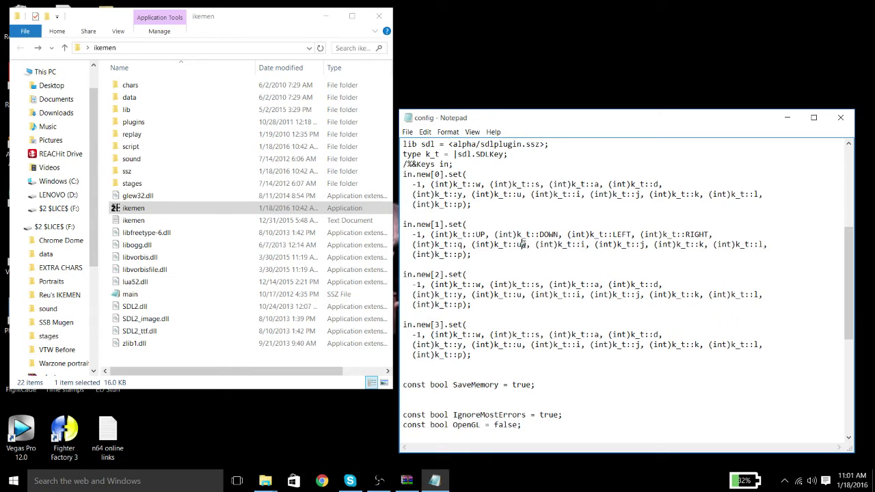
left_click_drag(526, 244, 517, 244)
type("w")
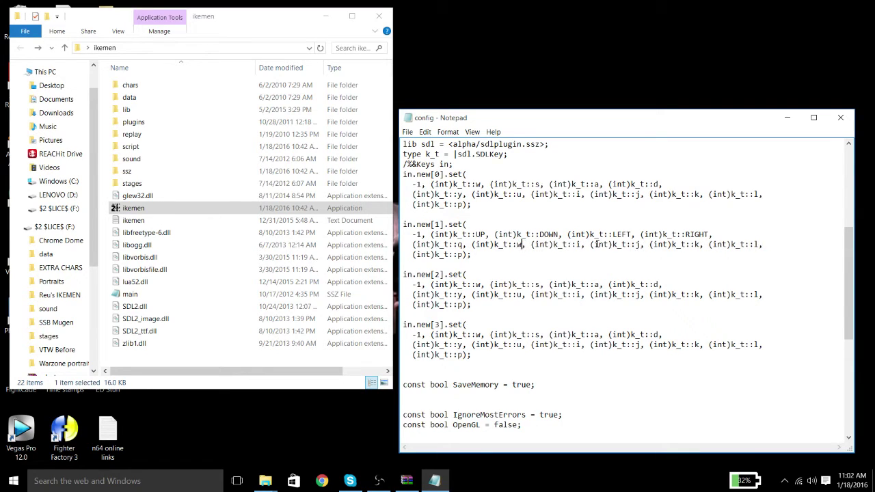
Change the i, j, l and p bindings in the in.new[1].set block to e, r, y and c.
left_click_drag(583, 245, 577, 244)
type("e")
left_click_drag(642, 244, 635, 244)
type("r")
left_click_drag(701, 244, 695, 244)
left_click_drag(762, 244, 755, 244)
type("y")
left_click(462, 254)
double_click(463, 254)
type("c")
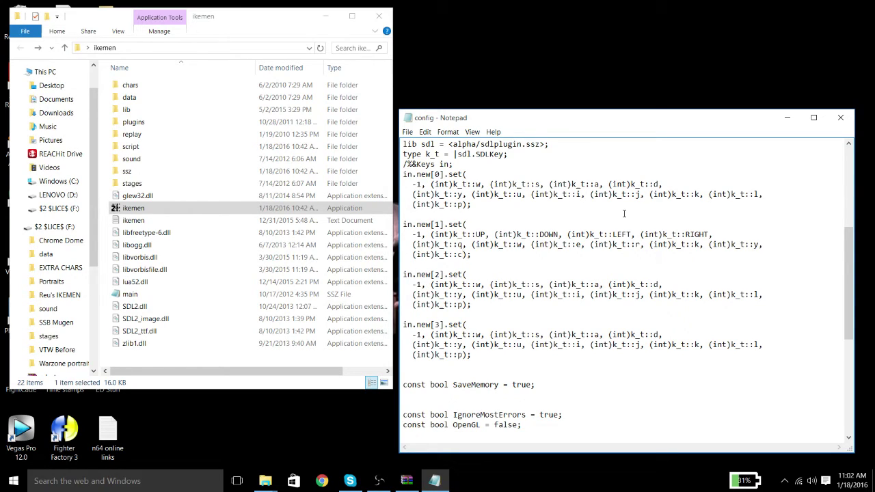
Replace the bindings in the in.new[3].set block with a copy of the in.new[1].set bindings.
left_click_drag(471, 254, 367, 232)
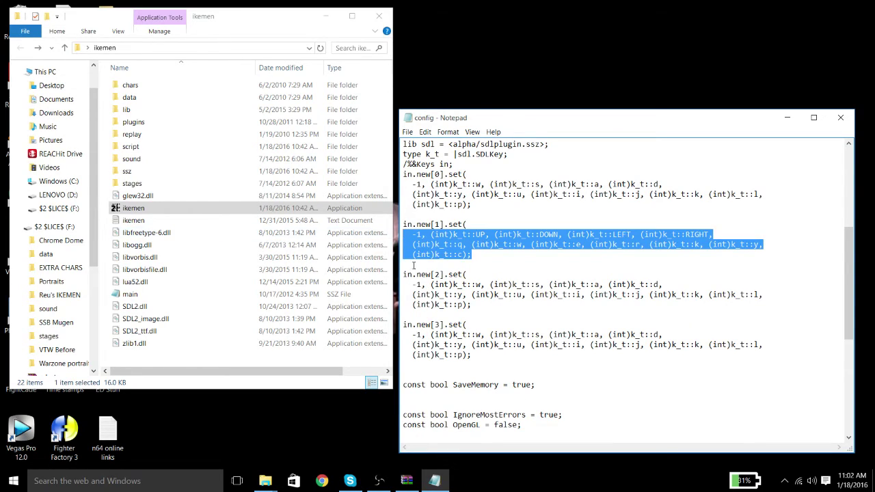
key("ctrl+c")
left_click_drag(471, 354, 386, 334)
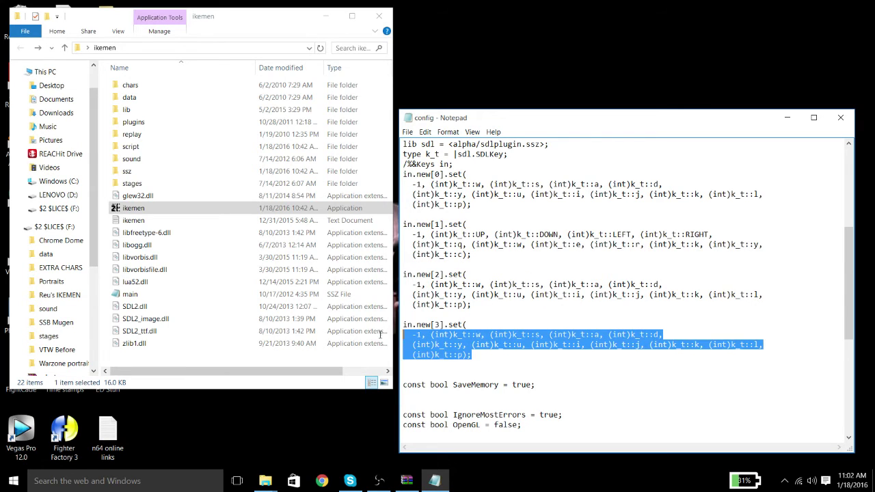
key("ctrl+v")
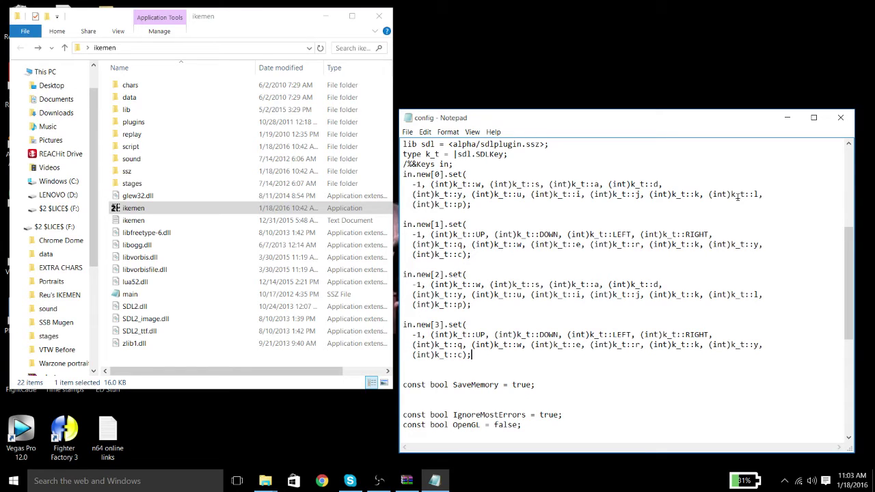
left_click(501, 317)
Compare the bindings of in.new[0].set with in.new[2].set and of in.new[1].set with in.new[3].set, and review the first block again.
left_click_drag(472, 204, 412, 194)
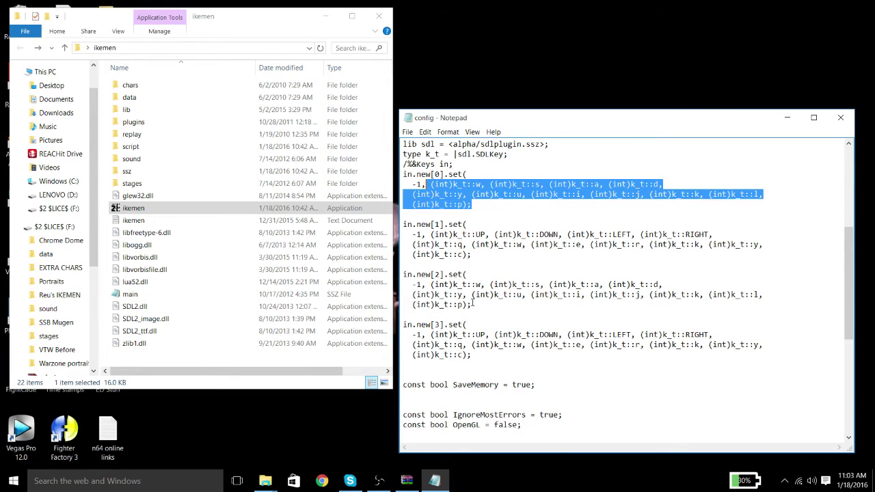
left_click_drag(471, 304, 412, 294)
left_click_drag(471, 254, 412, 235)
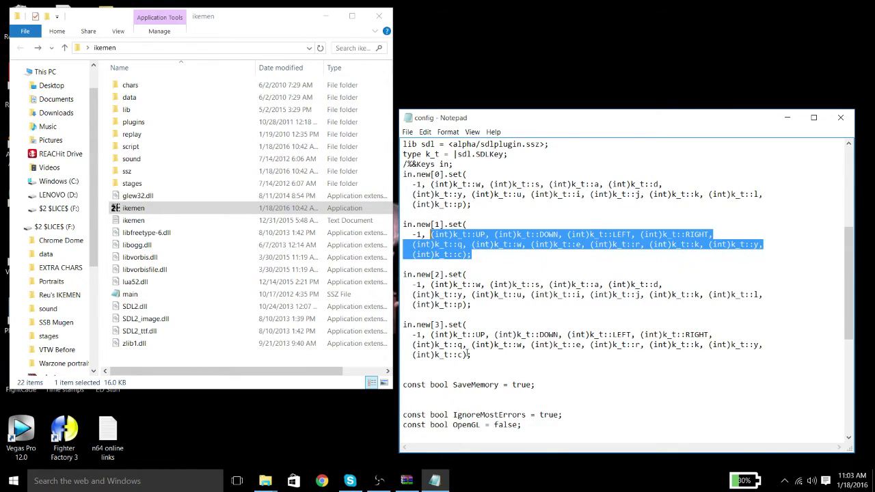
left_click_drag(471, 355, 407, 345)
left_click(407, 345)
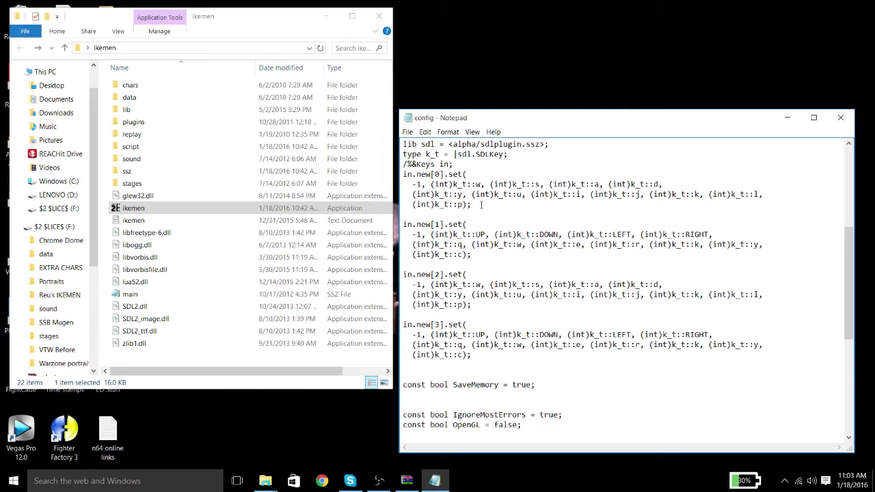
left_click_drag(471, 204, 392, 183)
left_click(446, 192)
left_click_drag(471, 203, 393, 183)
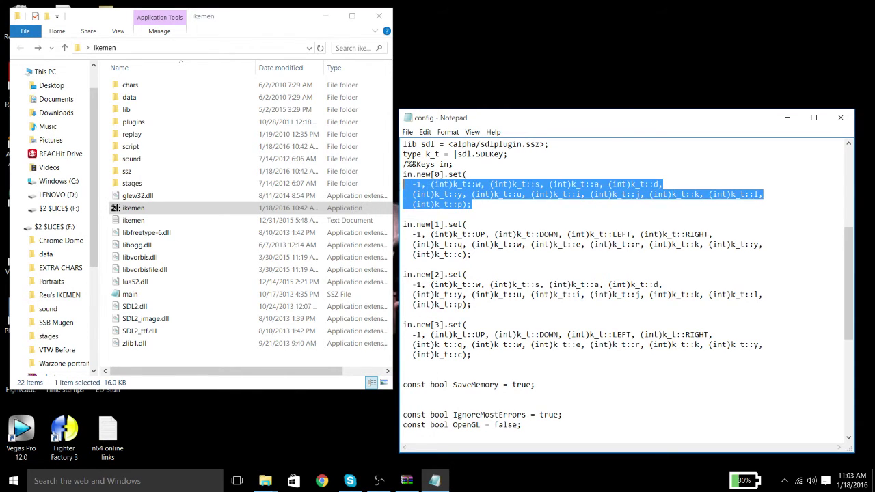
left_click(440, 184)
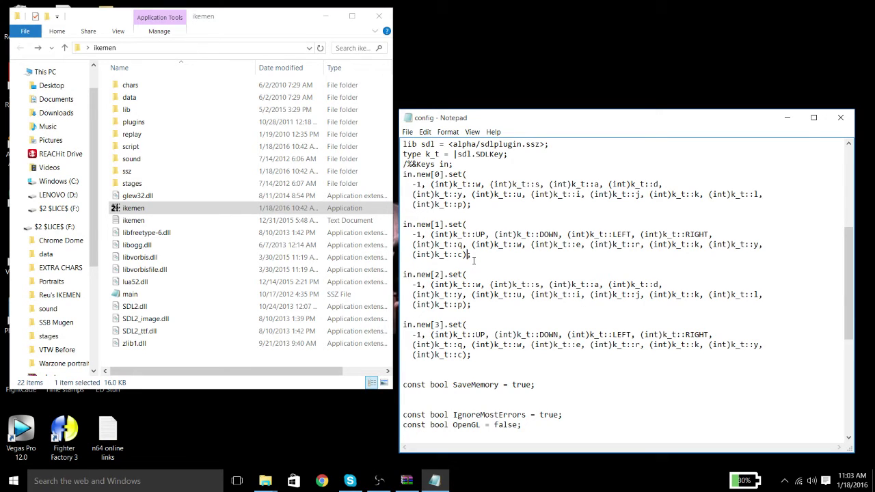
Review the key bindings in the in.new[2].set and in.new[3].set blocks.
left_click_drag(489, 353, 403, 335)
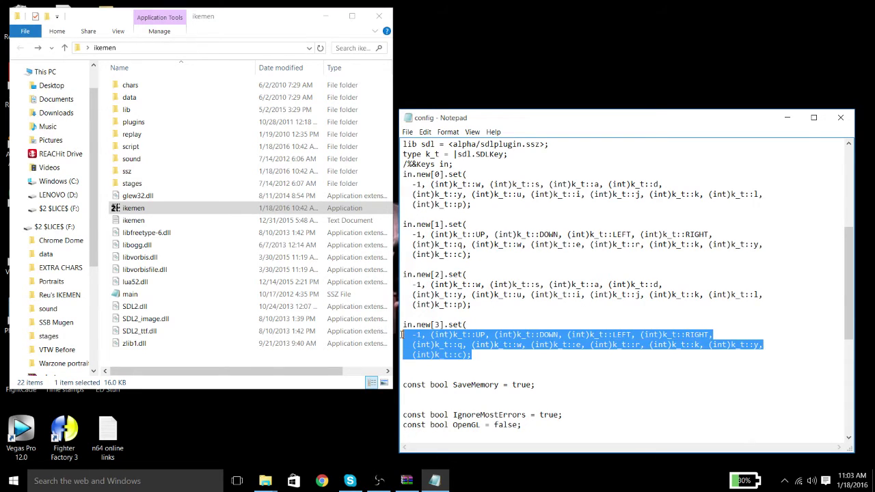
left_click_drag(472, 305, 391, 288)
left_click(444, 285)
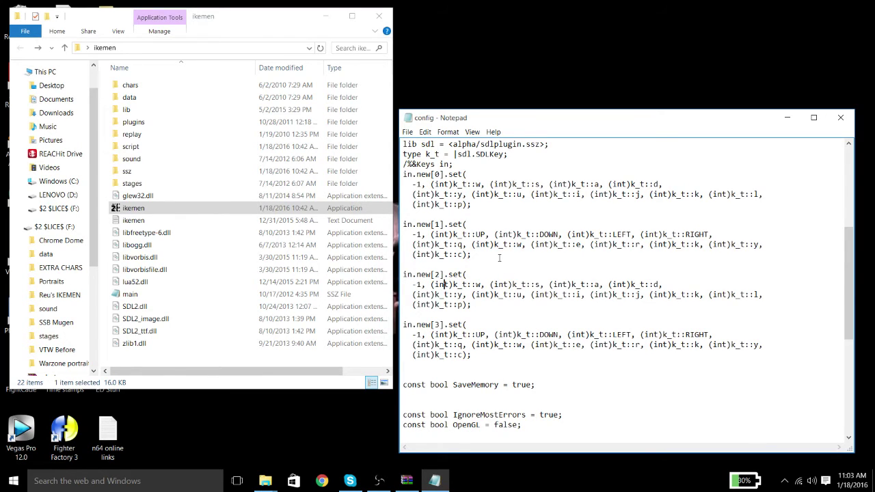
left_click(536, 222)
left_click_drag(473, 354, 412, 284)
left_click(507, 235)
left_click_drag(471, 355, 368, 319)
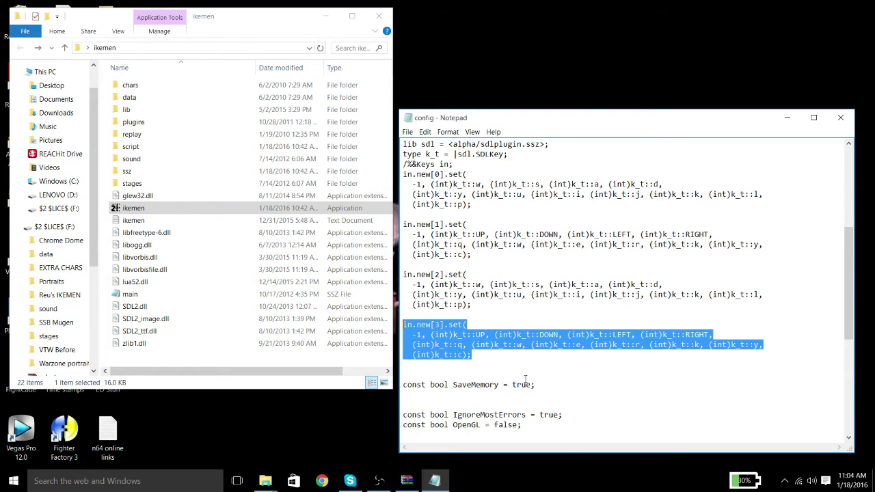
left_click(505, 374)
left_click(485, 353)
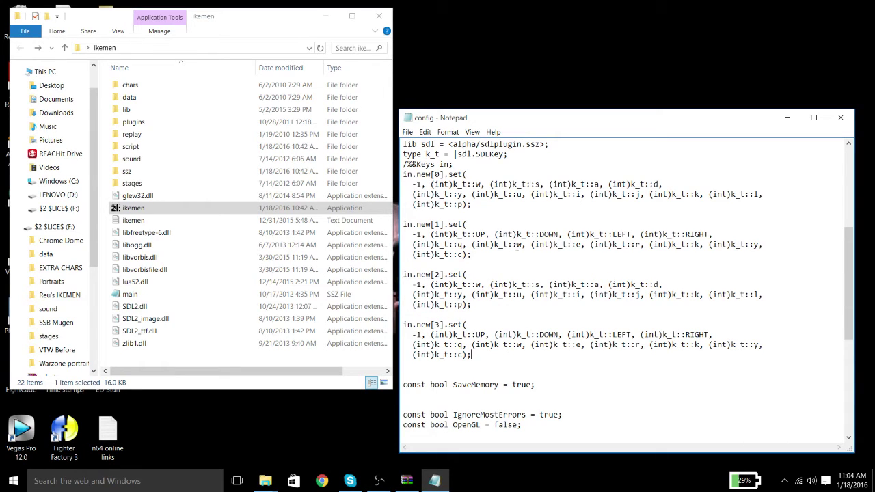
left_click_drag(471, 304, 430, 295)
left_click(469, 274)
Close the config file and open the script folder inside ikemen, moving its window clear of the desktop icons.
left_click(841, 117)
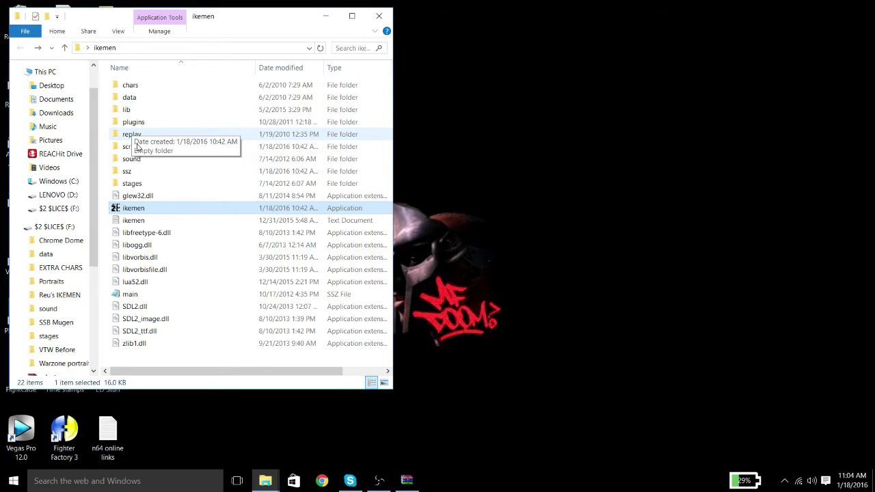
double_click(130, 146)
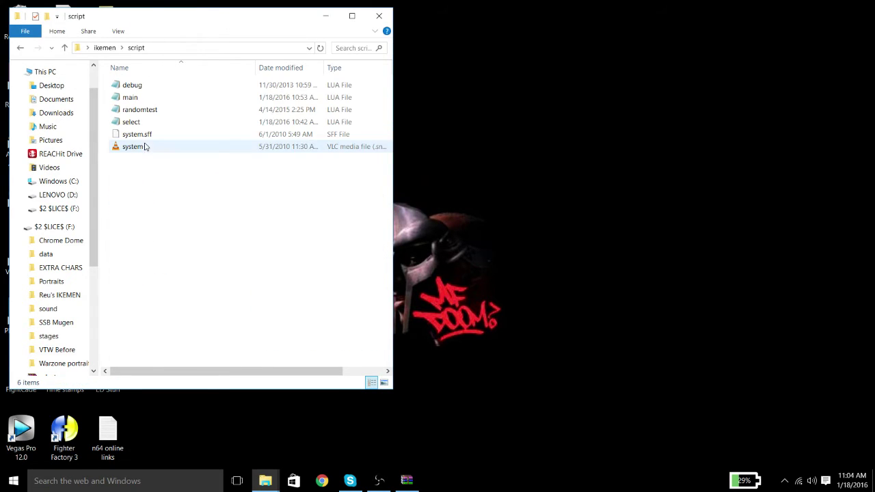
left_click(379, 482)
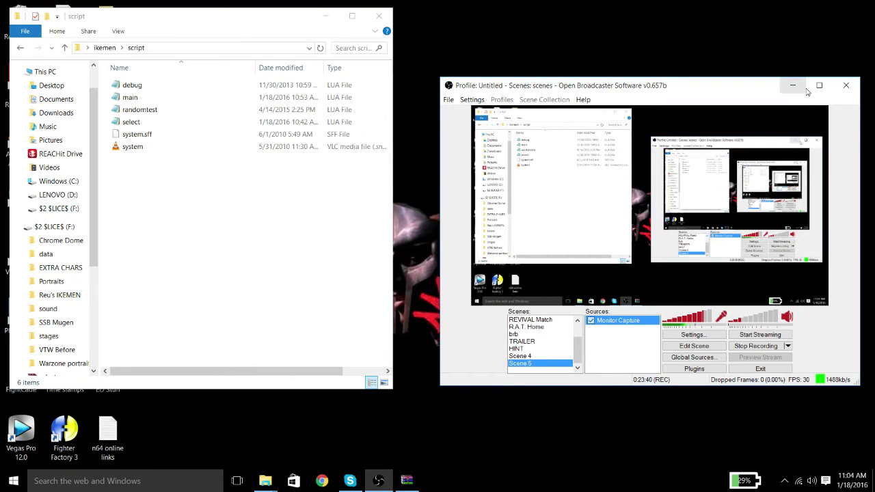
left_click(792, 84)
left_click_drag(140, 17, 560, 24)
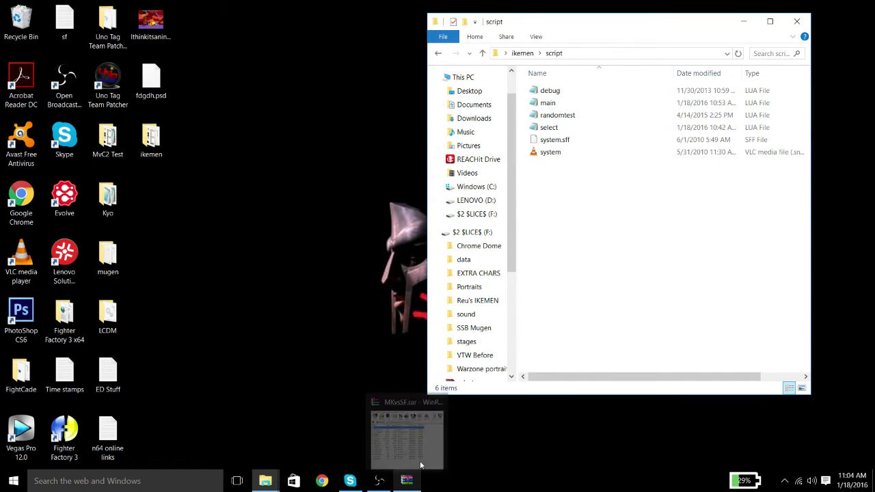
Check the contents of the ikemen data folder and return to the script folder.
left_click(438, 53)
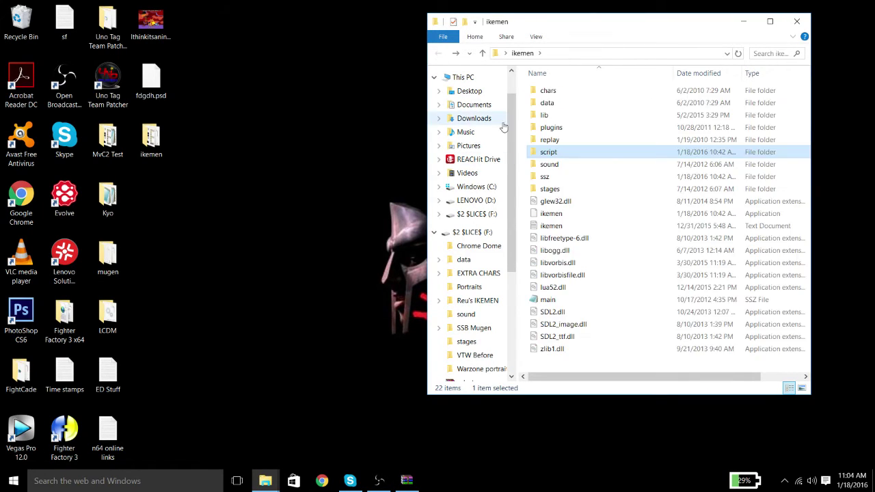
double_click(547, 103)
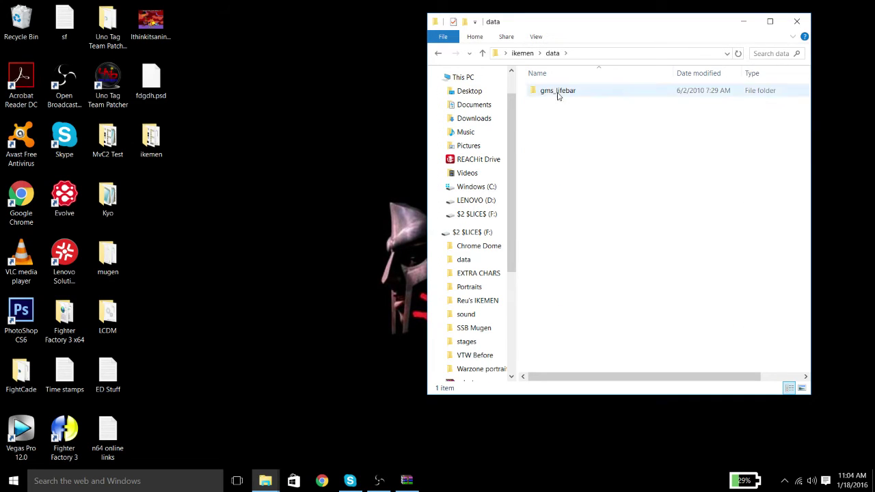
left_click(438, 54)
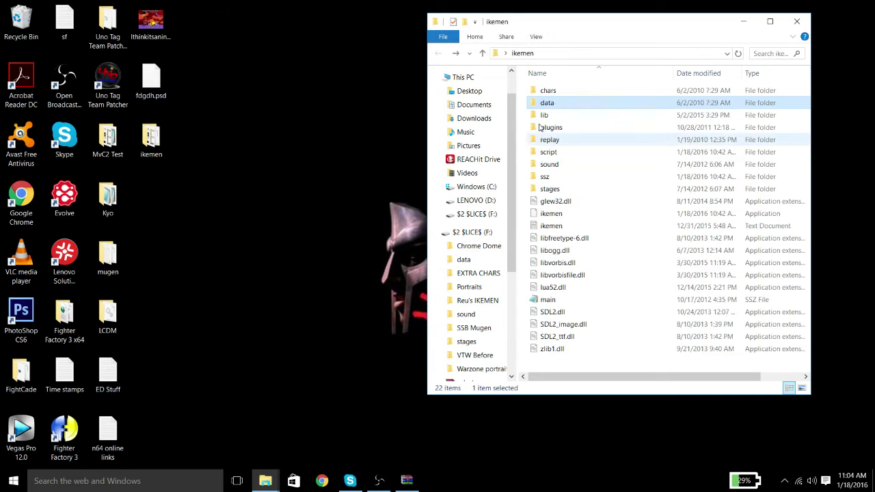
double_click(549, 151)
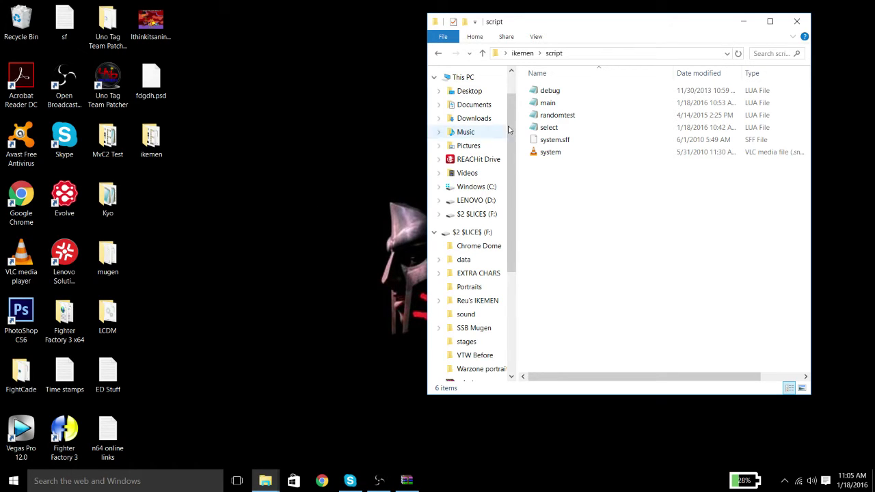
Open the main LUA file from the script folder, place its narrowed window beside the folder window, and look through the script.
left_click(551, 104)
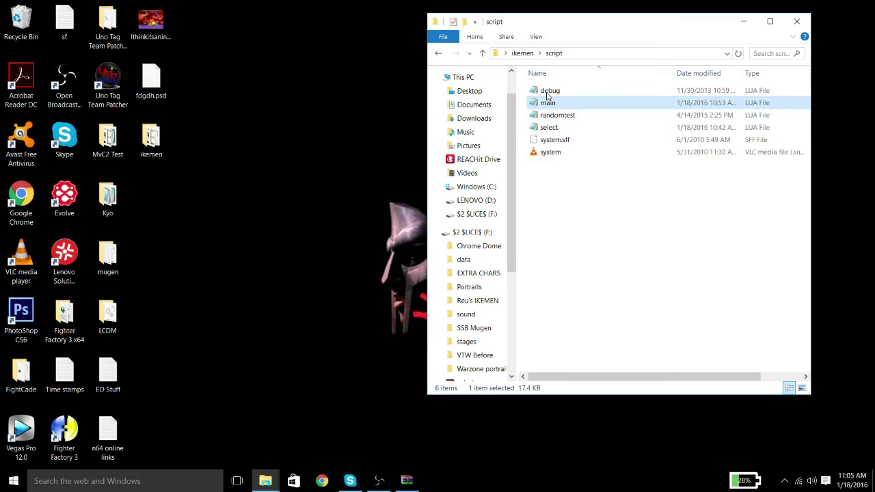
left_click(551, 93)
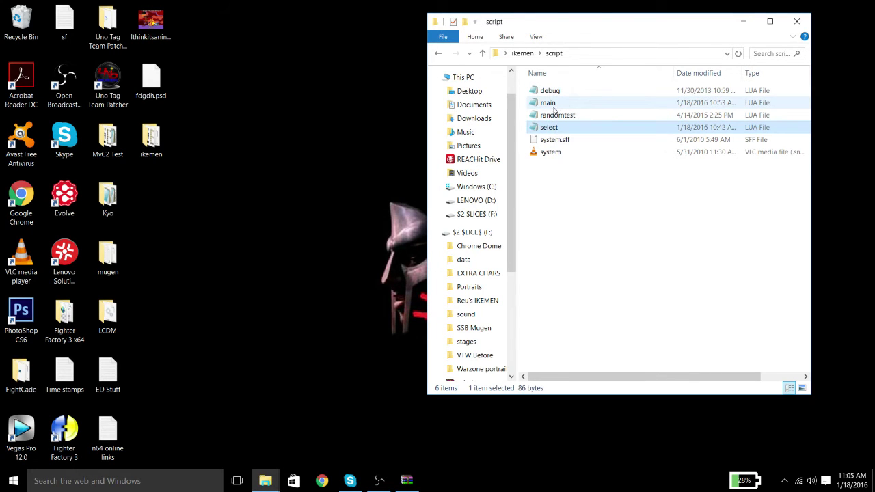
double_click(551, 103)
left_click_drag(540, 119, 157, 106)
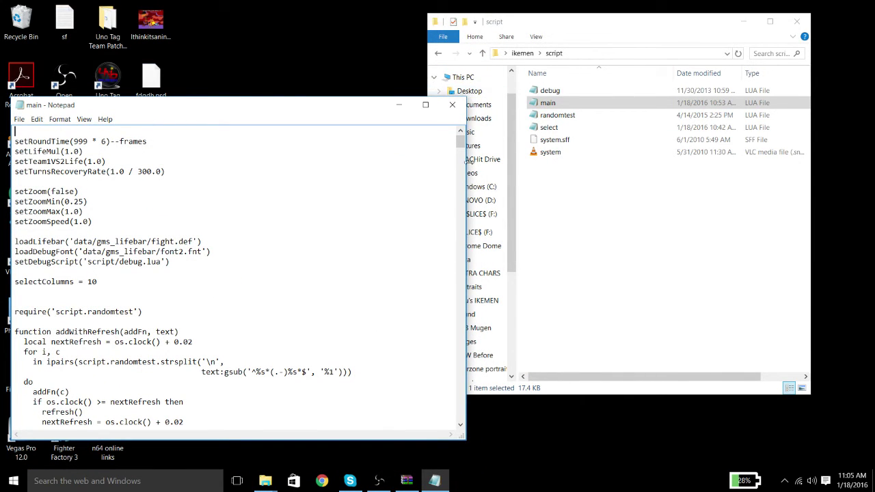
left_click_drag(462, 160, 375, 154)
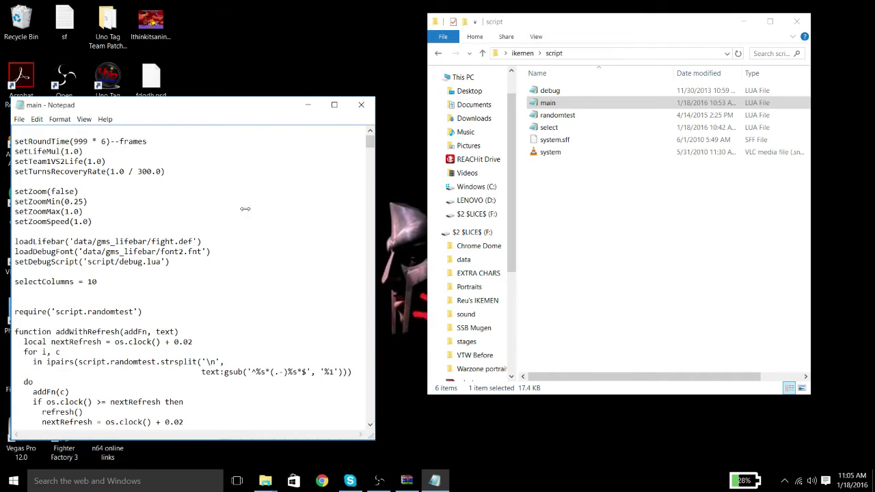
scroll(267, 284, "down", 3)
scroll(265, 286, "up", 3)
scroll(260, 288, "down", 13)
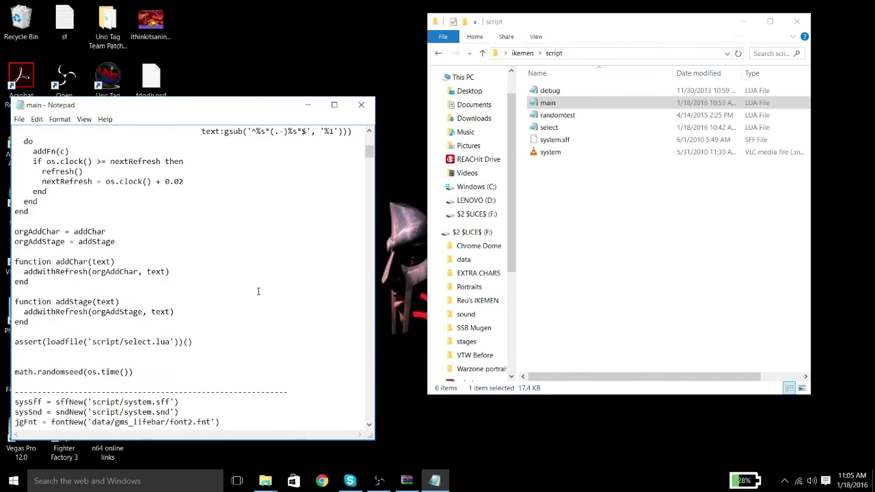
scroll(260, 290, "up", 13)
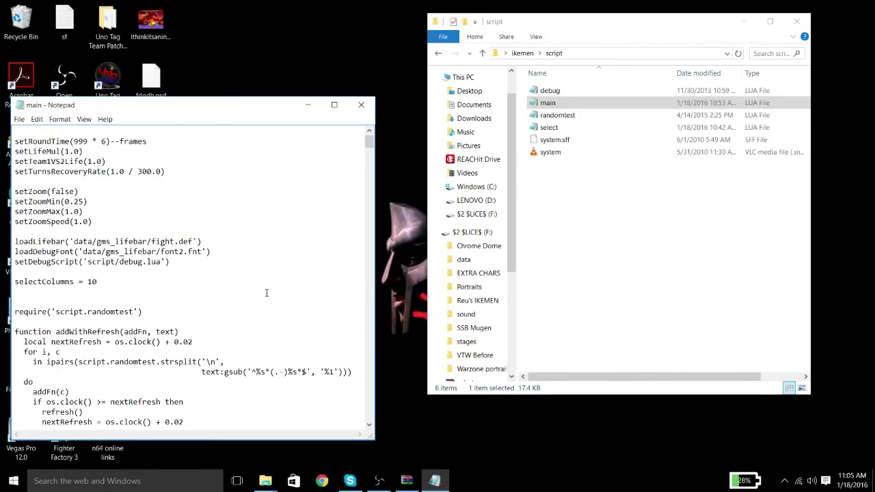
Bring up the MKvsSF.rar archive in WinRAR and arrange its window with the folder window, returned to the ikemen folder.
left_click(407, 481)
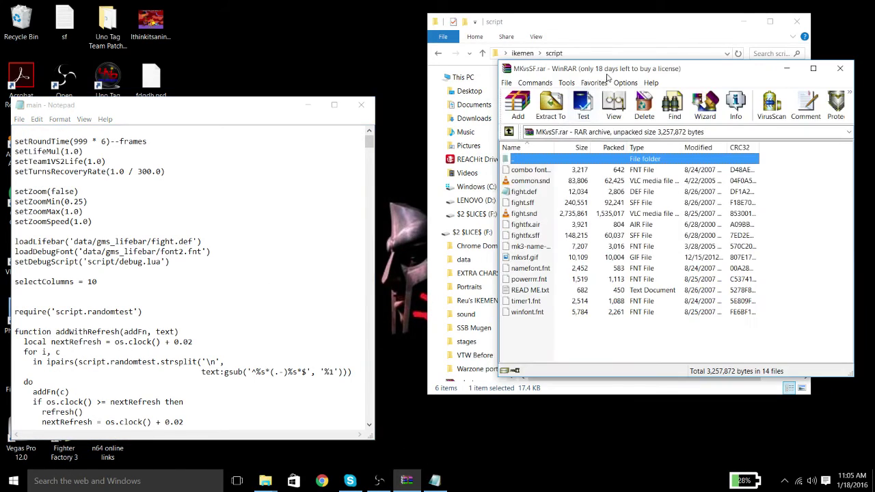
left_click_drag(605, 76, 573, 157)
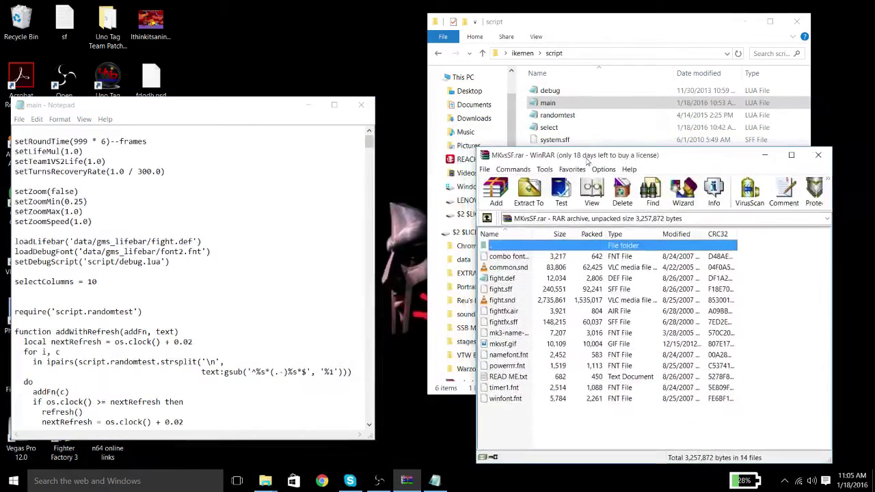
left_click(569, 33)
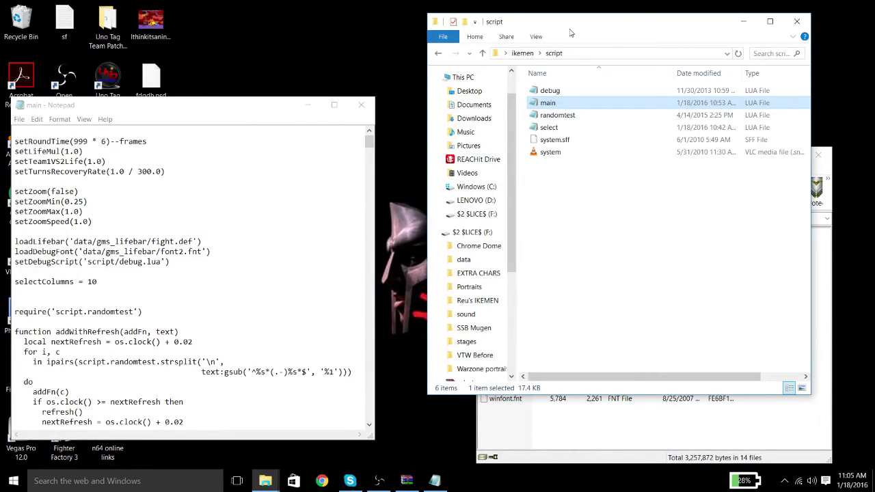
left_click(438, 53)
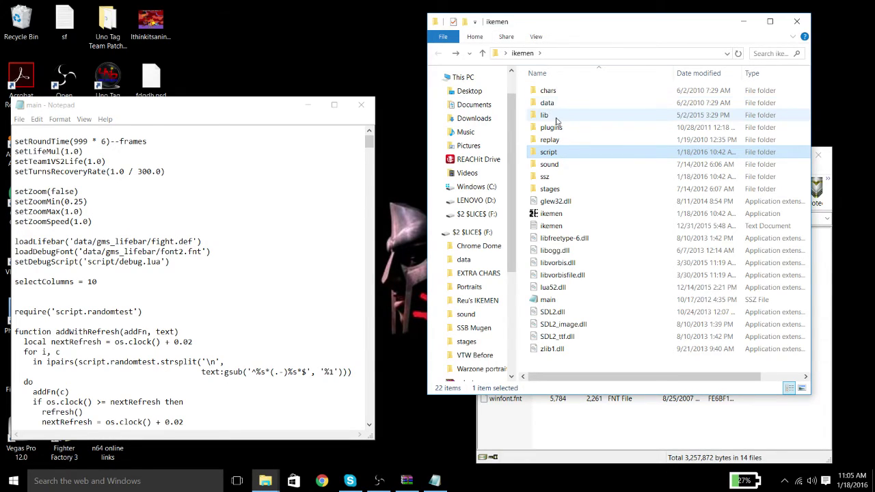
left_click(534, 442)
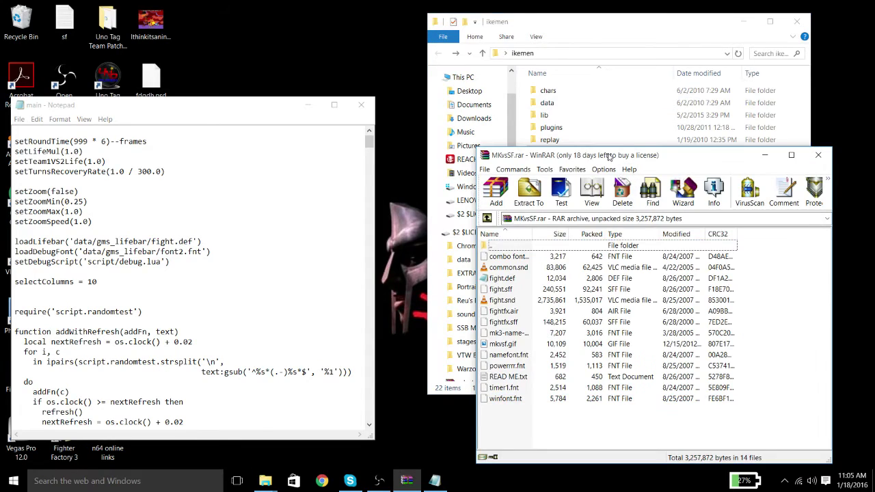
mouse_move(610, 156)
left_mouse_down()
mouse_move(534, 137)
mouse_move(620, 146)
left_mouse_up()
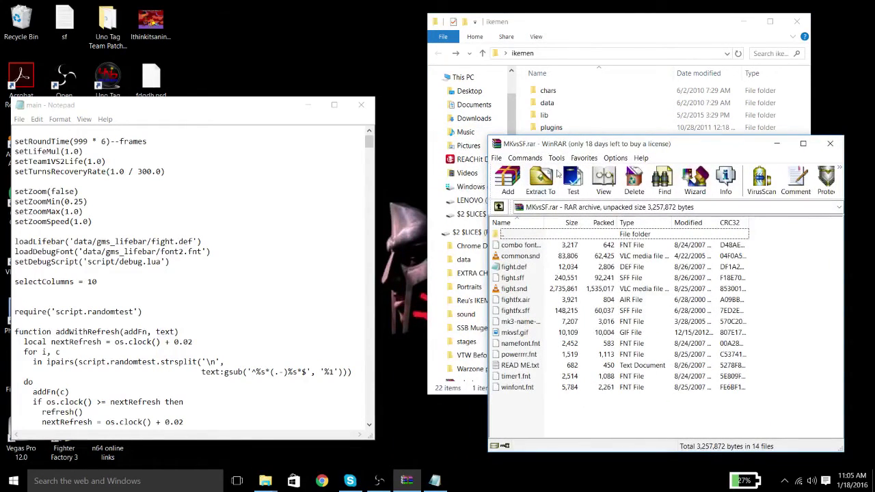
left_click(607, 21)
left_click_drag(607, 22, 635, 16)
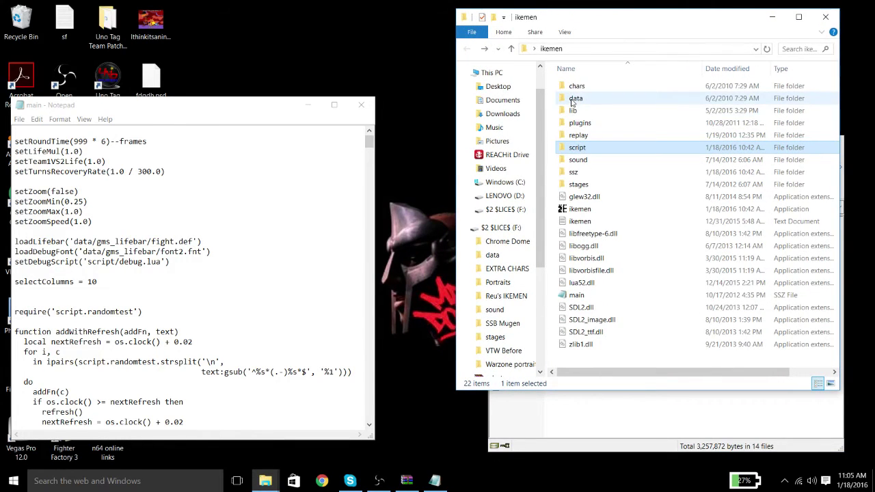
Create a folder named MKvSF inside the ikemen data folder.
double_click(573, 101)
key("alt+Tab")
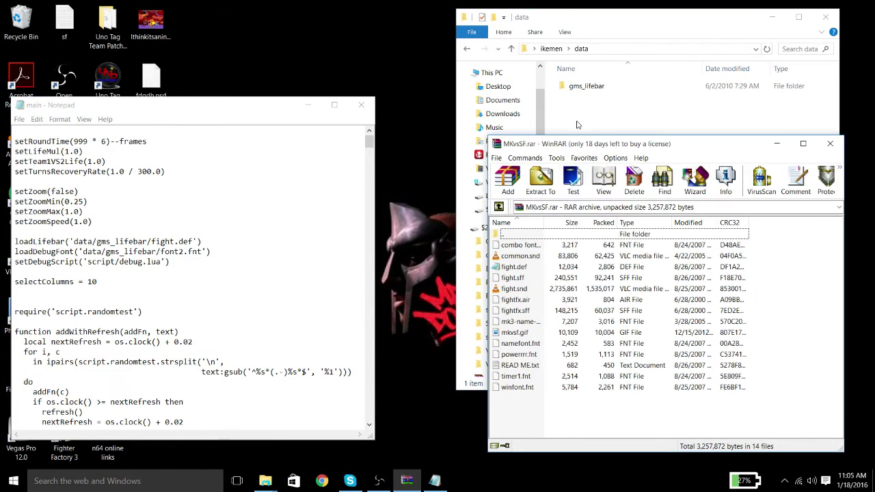
left_click(576, 125)
right_click(576, 125)
mouse_move(624, 280)
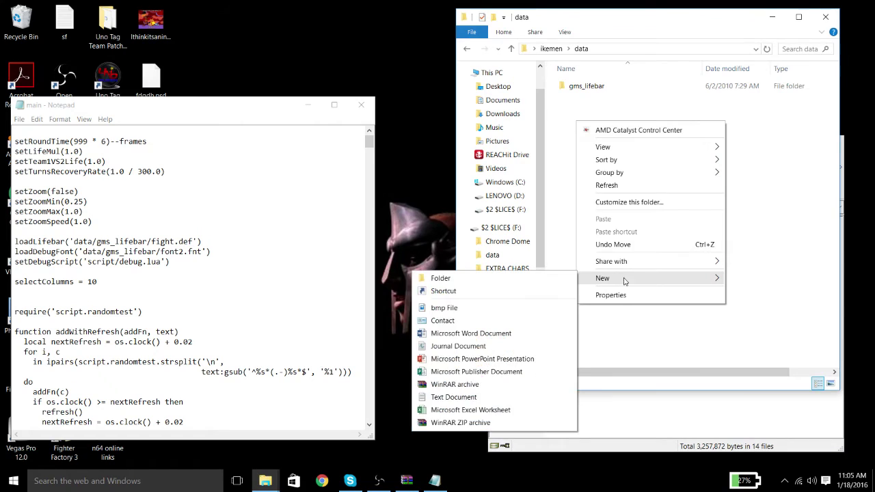
left_click(497, 280)
type("MK")
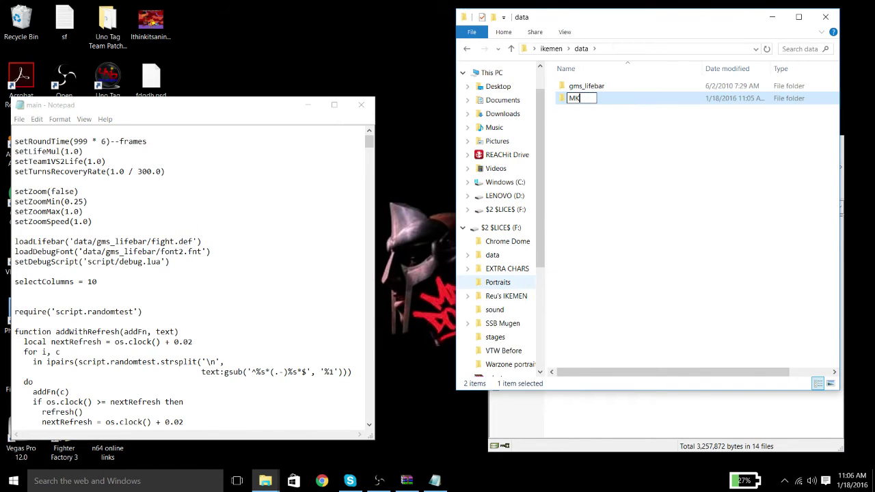
type("vSF")
key("Return")
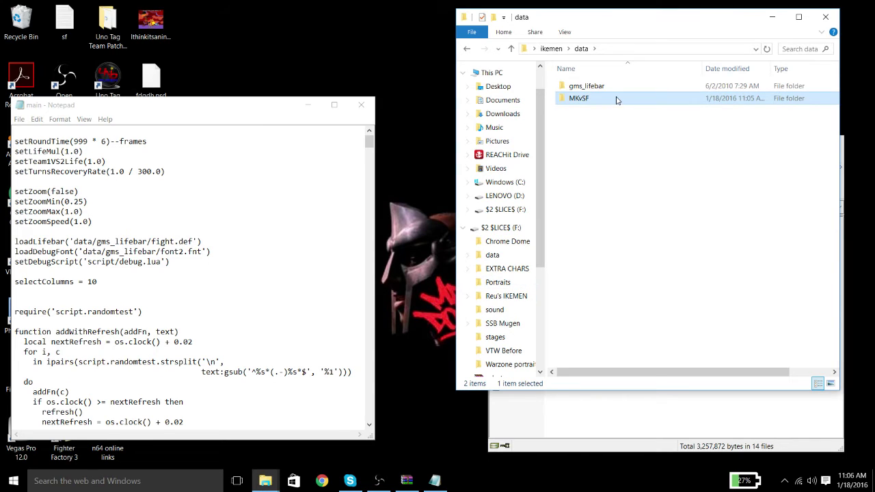
Extract all files of the MKvSF.rar archive into the new MKvSF folder, close the archive and return to the main script.
double_click(608, 90)
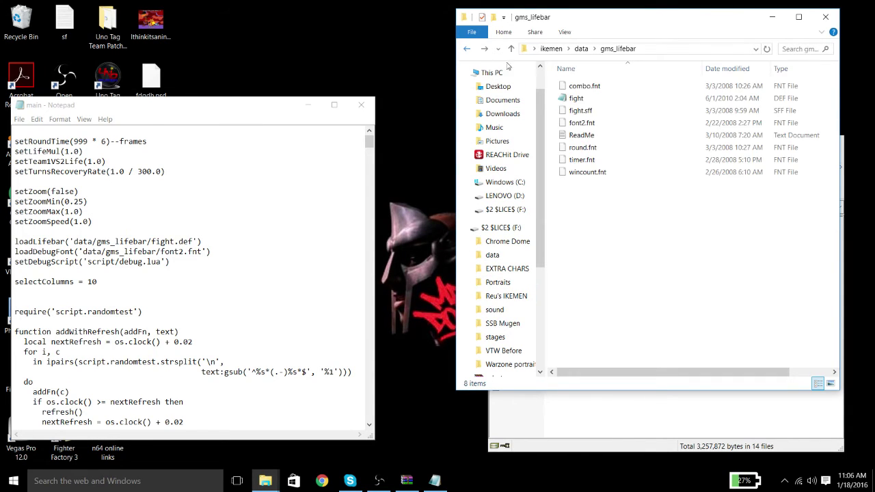
left_click(466, 48)
left_click_drag(575, 419, 585, 138)
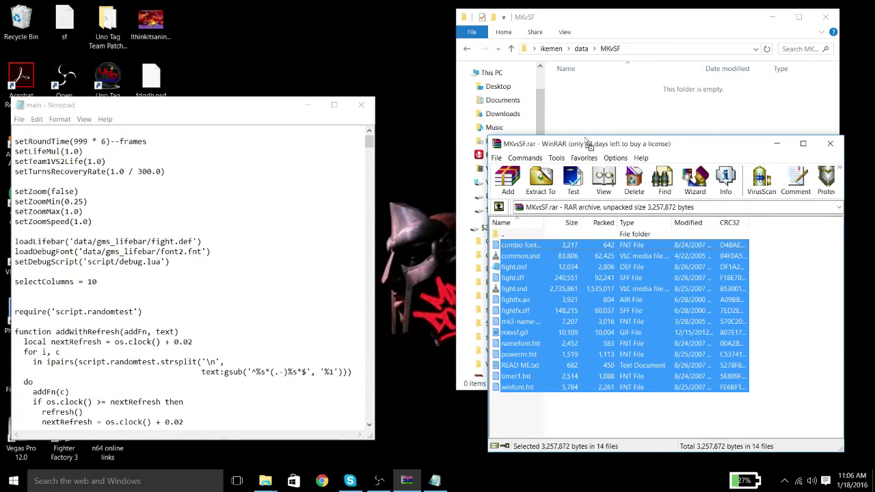
left_click(618, 63)
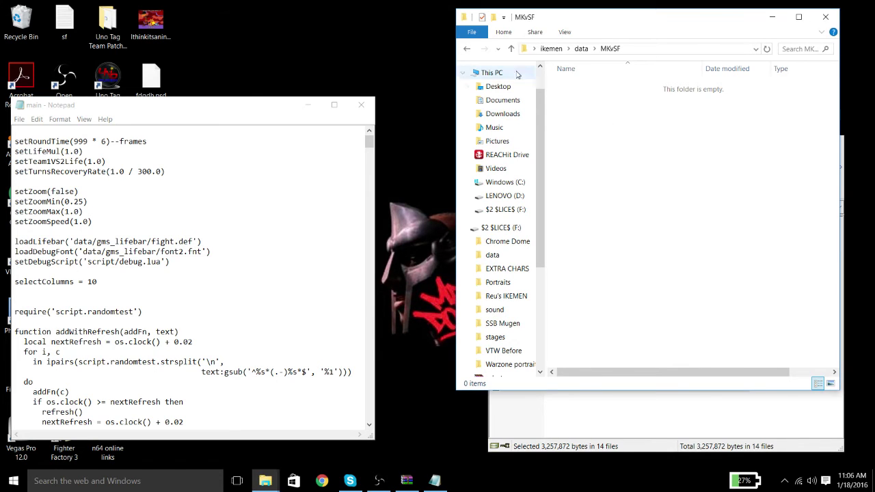
left_click(627, 313)
left_click(644, 410)
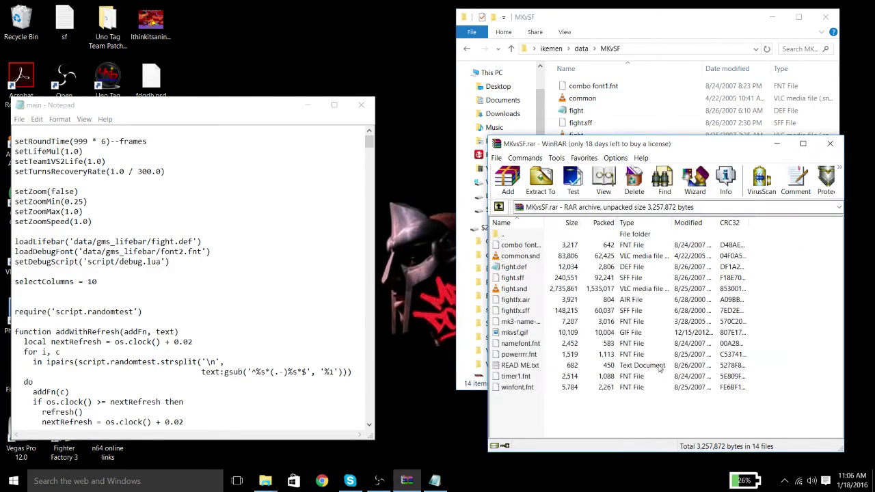
left_click(830, 143)
key("alt+Tab")
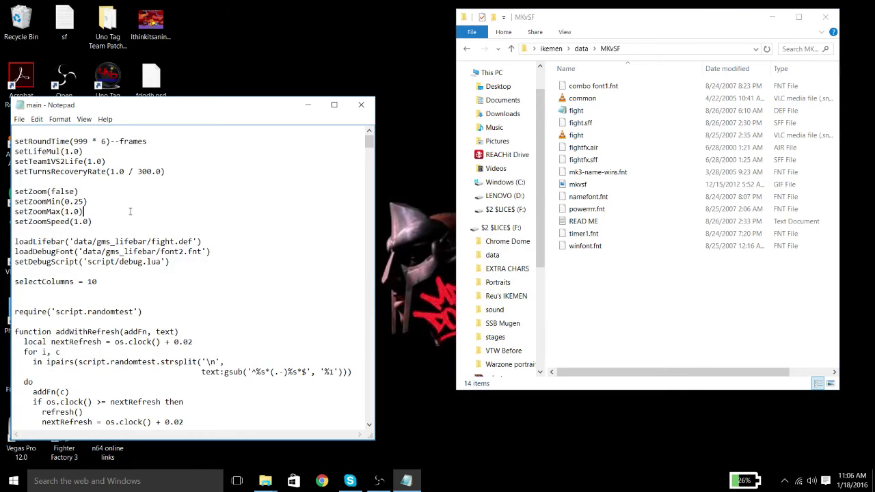
Close the main script and reopen it from the script folder inside ikemen.
left_click(466, 48)
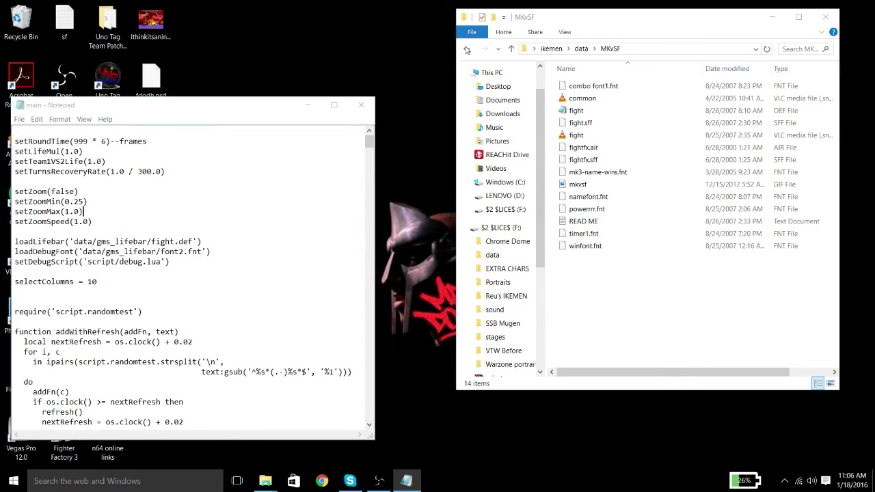
left_click(361, 105)
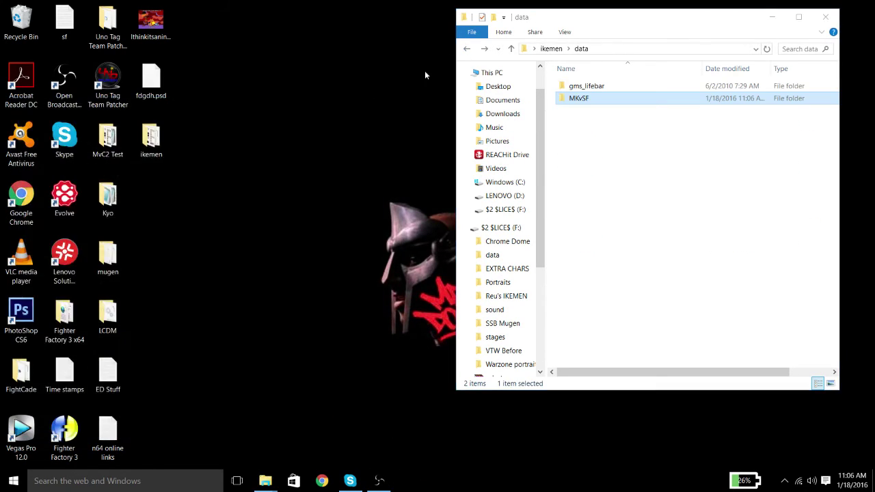
left_click(466, 49)
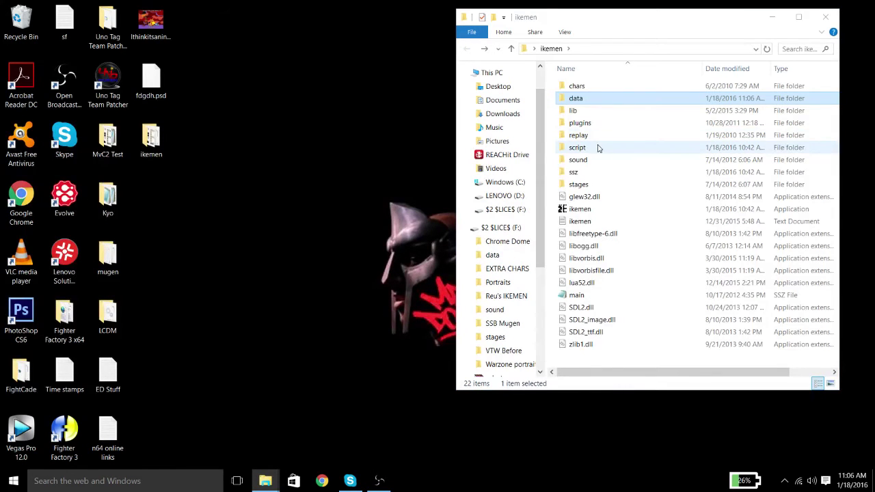
double_click(590, 149)
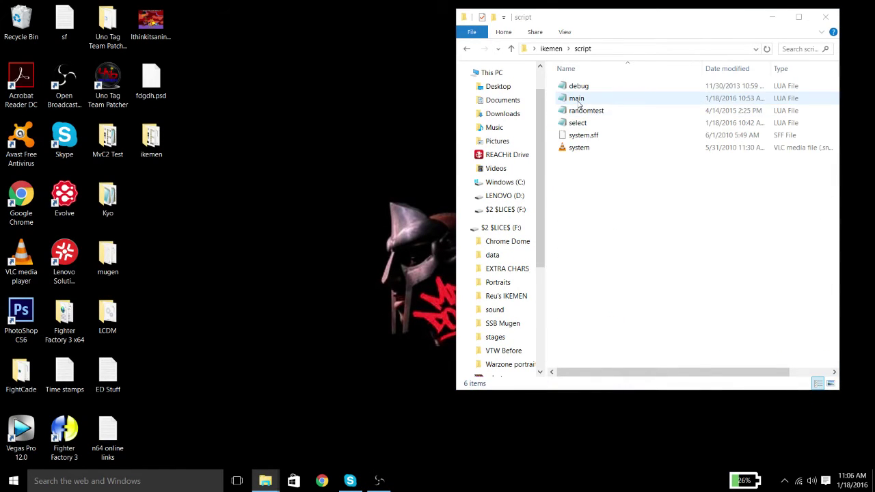
left_click(578, 101)
double_click(578, 99)
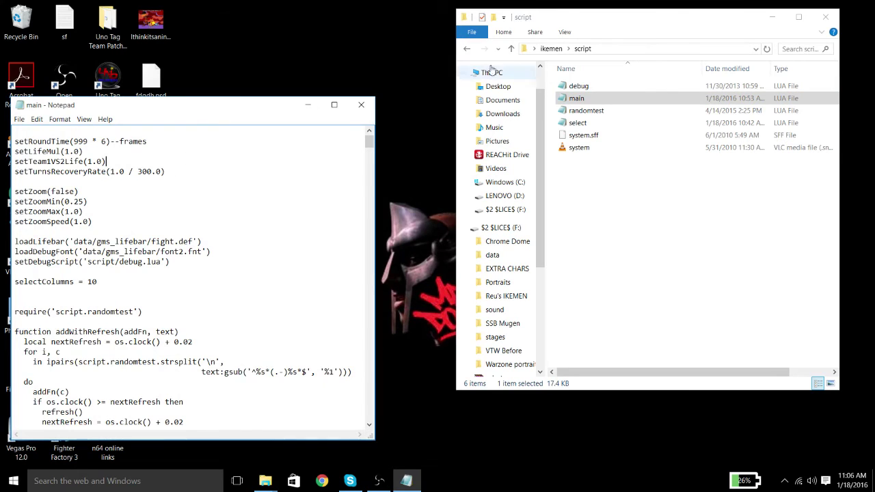
Open the MKvSF folder inside the ikemen data folder and move the main script window up beside it.
left_click(511, 49)
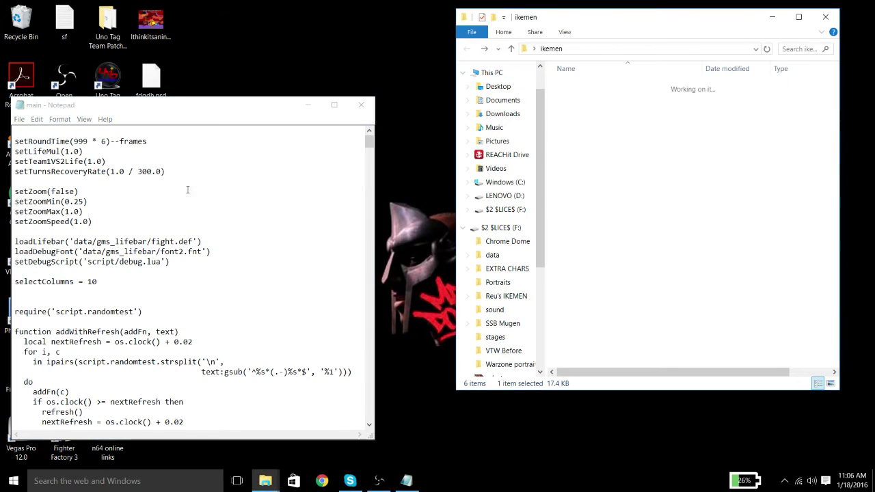
left_click(126, 211)
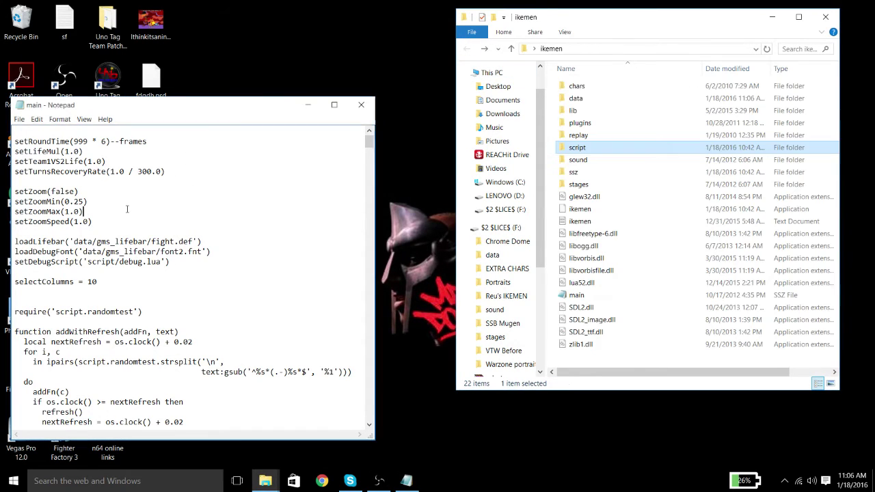
double_click(578, 97)
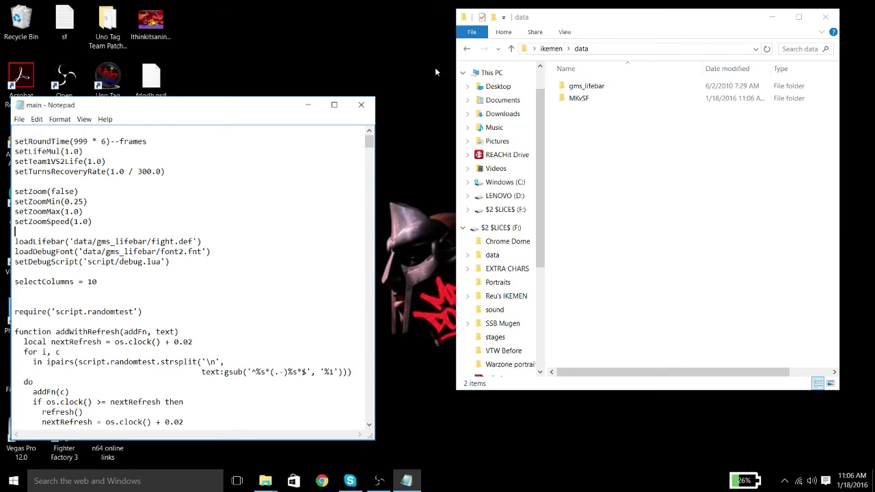
double_click(586, 99)
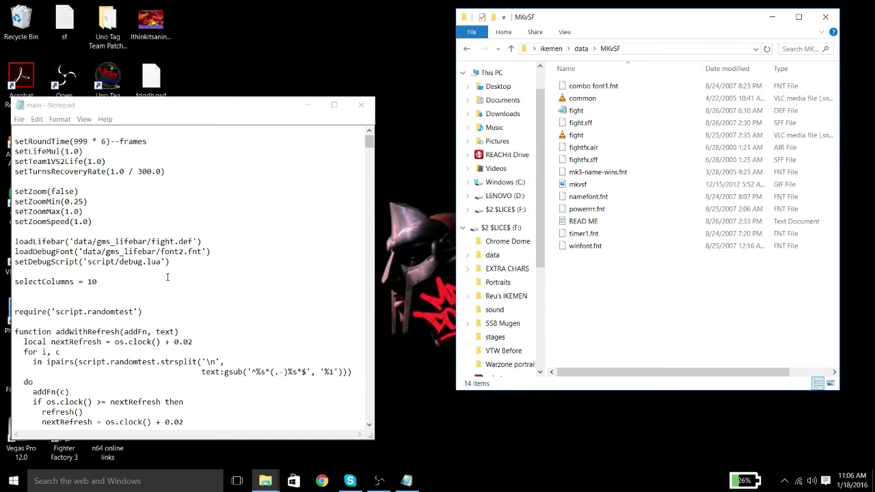
left_click_drag(208, 106, 245, 46)
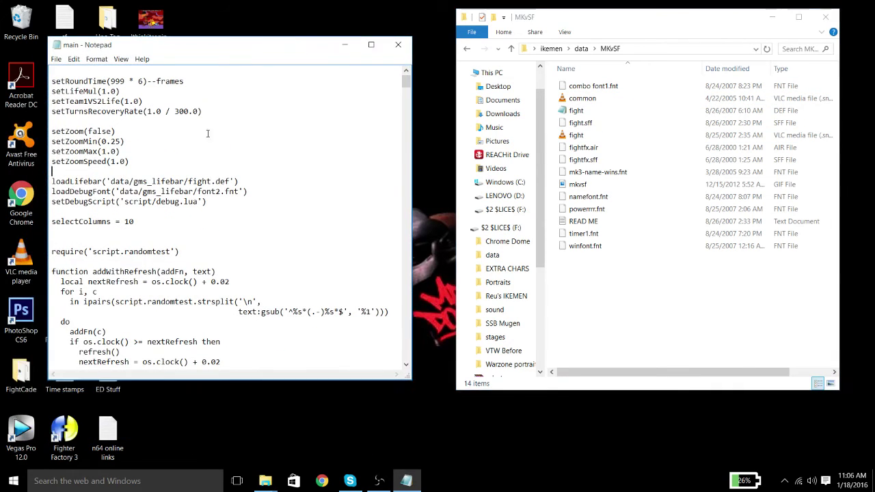
Examine the data, folder and fight.def parts of the loadLifebar path in the main script.
left_click_drag(102, 181, 52, 181)
left_click(162, 181)
left_click_drag(133, 181, 112, 181)
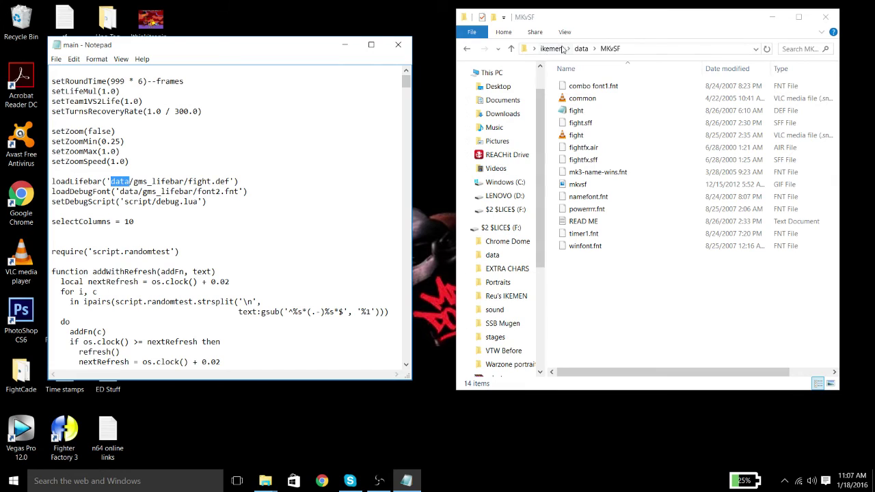
left_click(160, 181)
left_click_drag(134, 181, 228, 181)
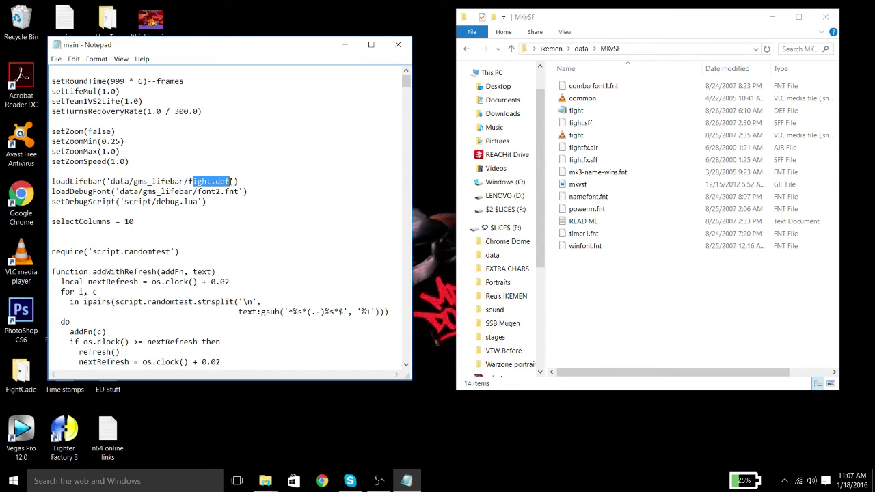
left_click(231, 181)
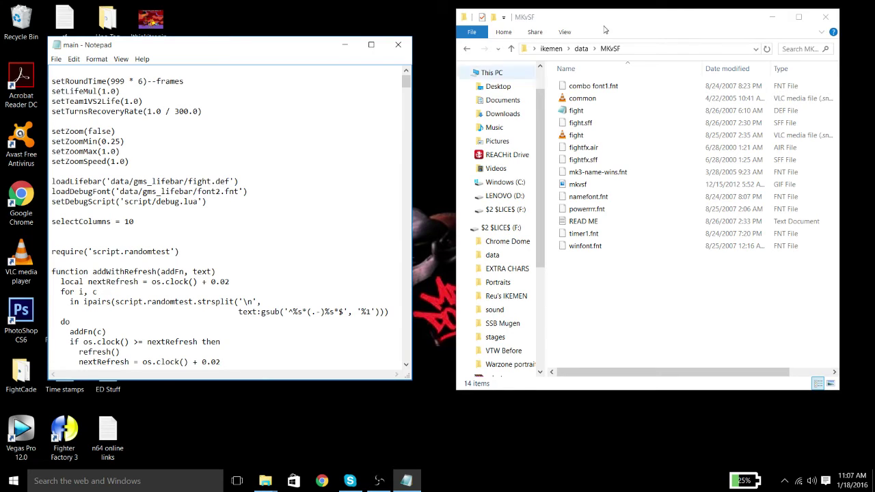
Locate the fight DEF file in the gms_lifebar folder and return to the MKvSF folder to compare.
left_click(469, 50)
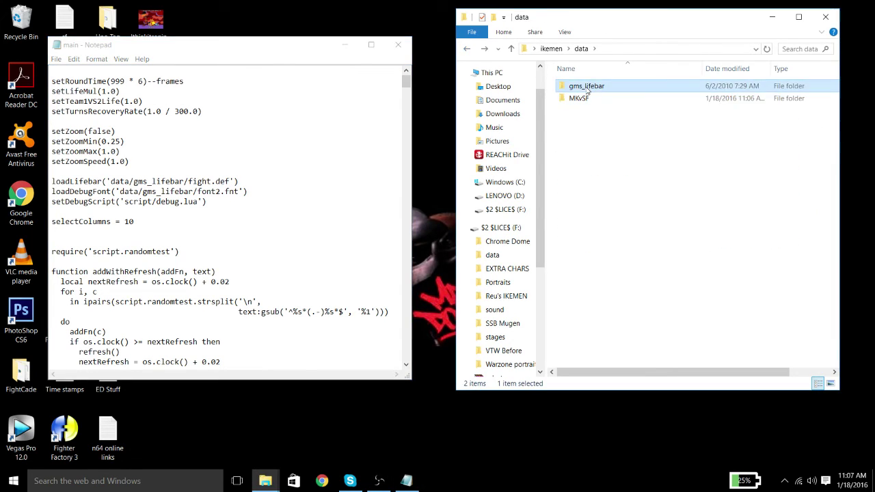
double_click(583, 87)
left_click(577, 98)
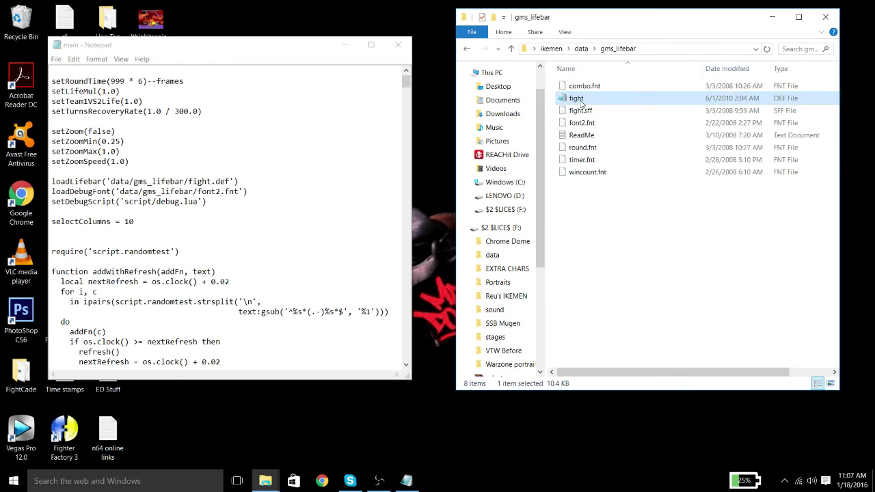
left_click(469, 49)
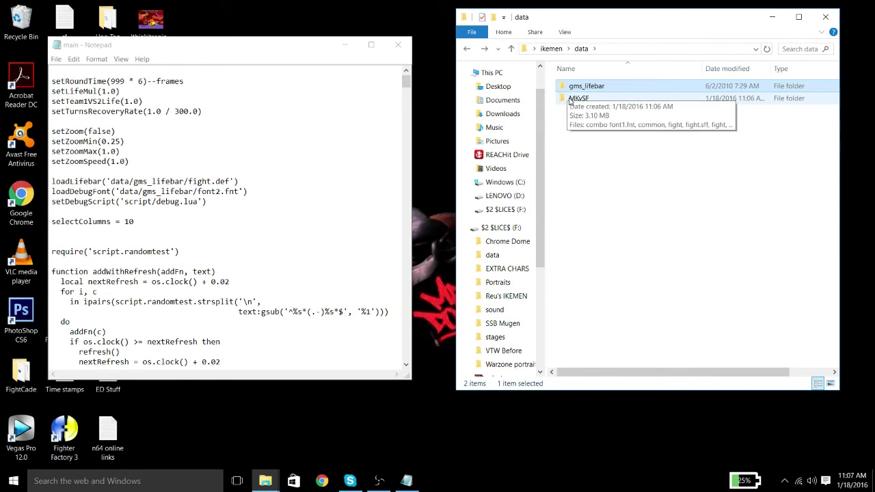
double_click(577, 98)
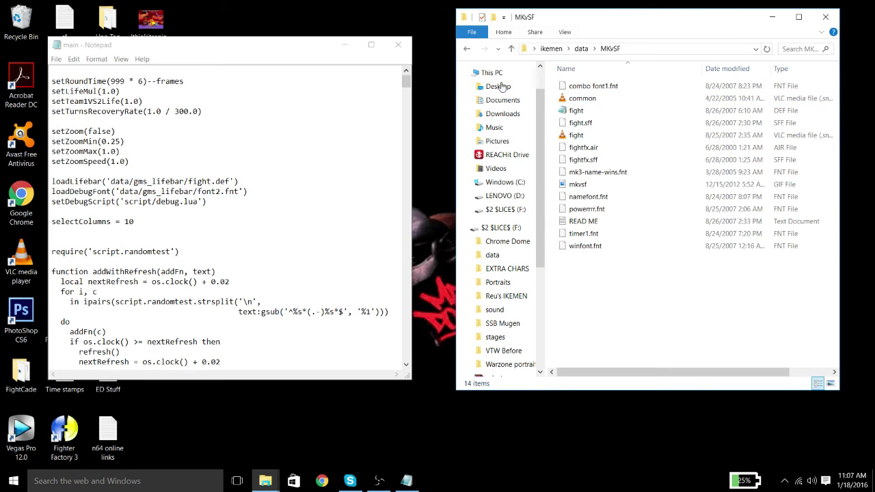
Replace gms_lifebar with MKvSF in the loadLifebar path of the main script and check it against the fight DEF file in that folder.
left_click(133, 181)
left_click_drag(135, 181, 181, 181)
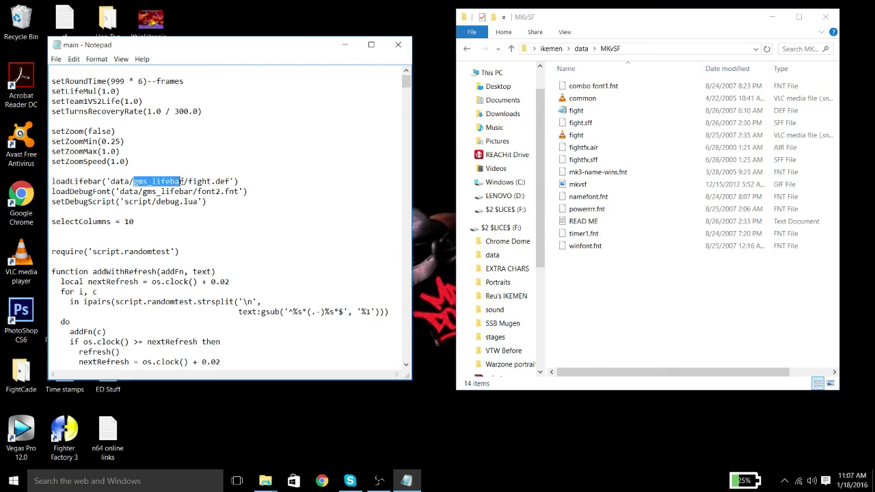
left_click(467, 49)
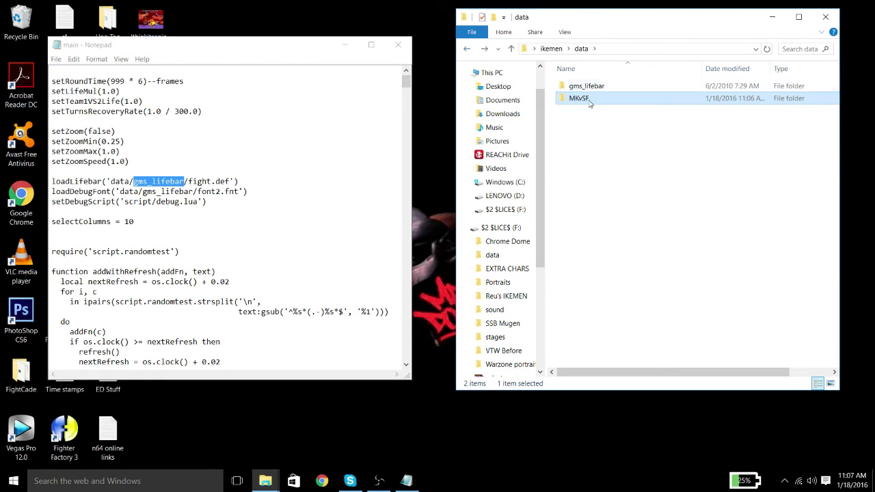
double_click(589, 100)
left_click(186, 182)
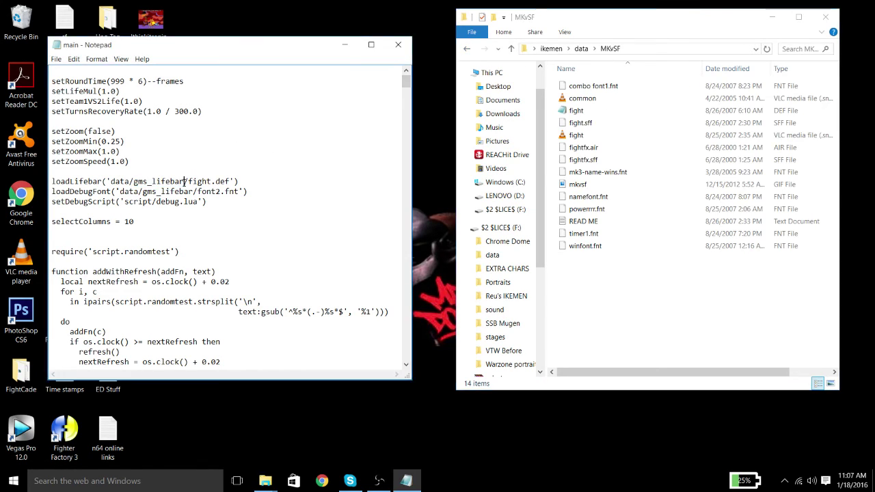
double_click(144, 182)
left_click(144, 182)
left_click_drag(134, 182, 181, 182)
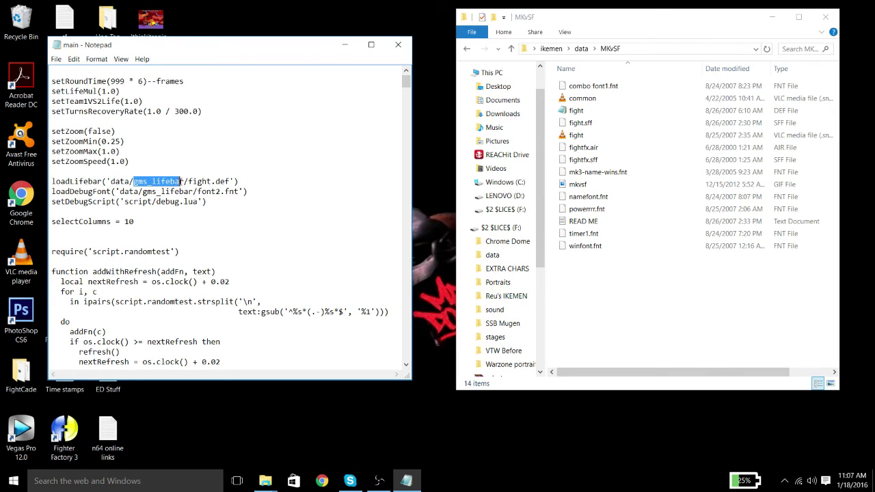
type("MKv")
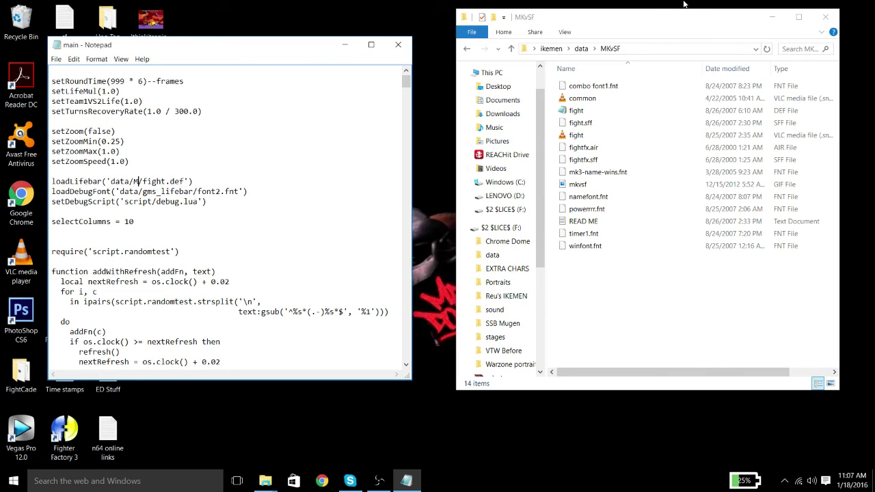
type("SF")
left_click(601, 111)
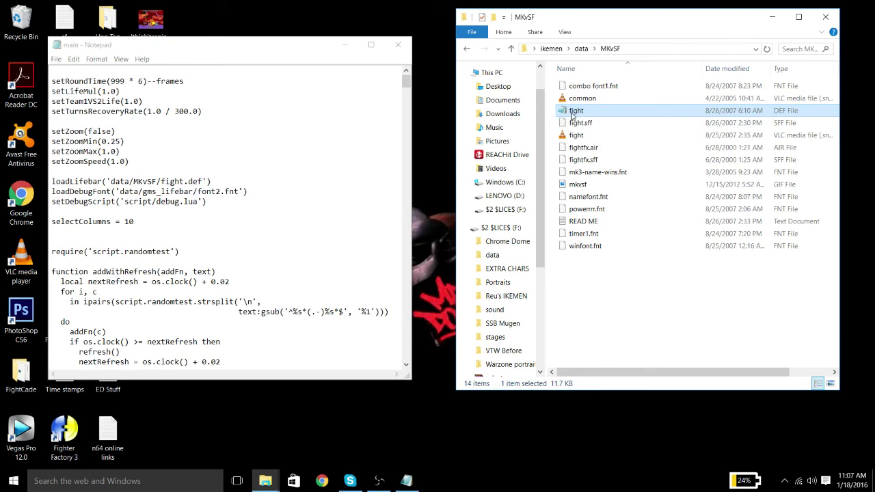
Compare the loadDebugFont path with the data folder and replace gms_lifebar with MKvSF in that path of the main script.
left_click(209, 181)
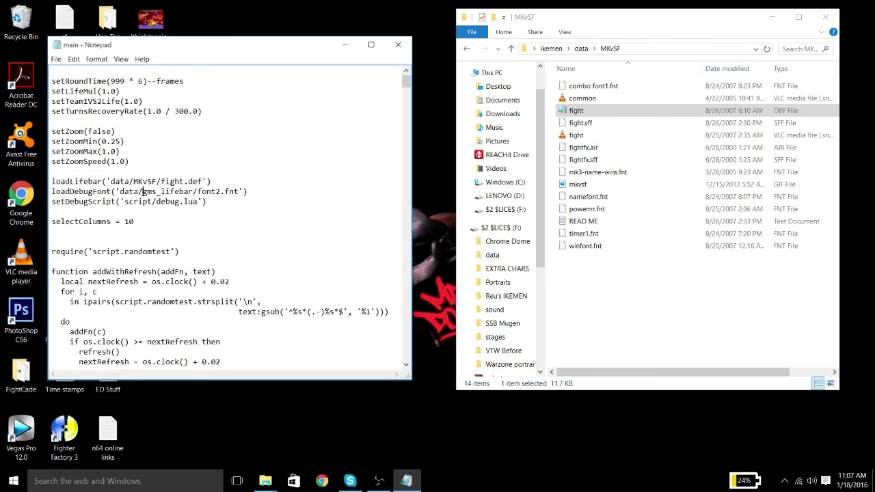
left_click_drag(142, 192, 194, 192)
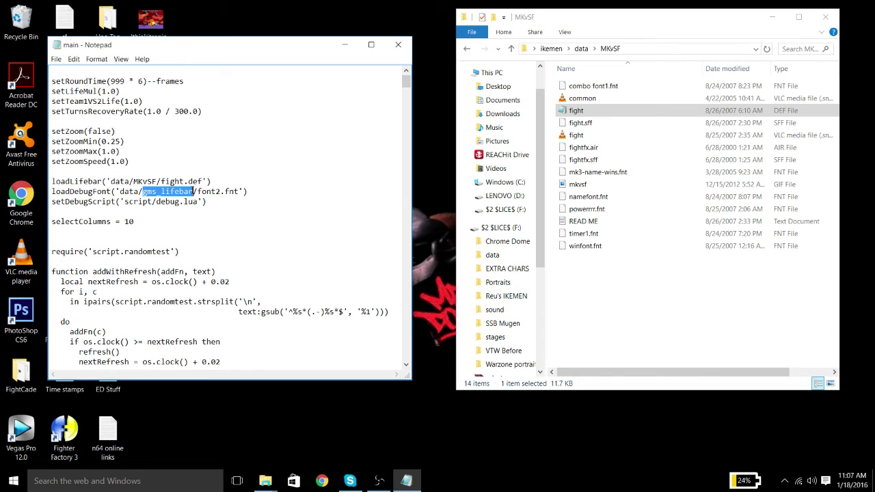
left_click(467, 48)
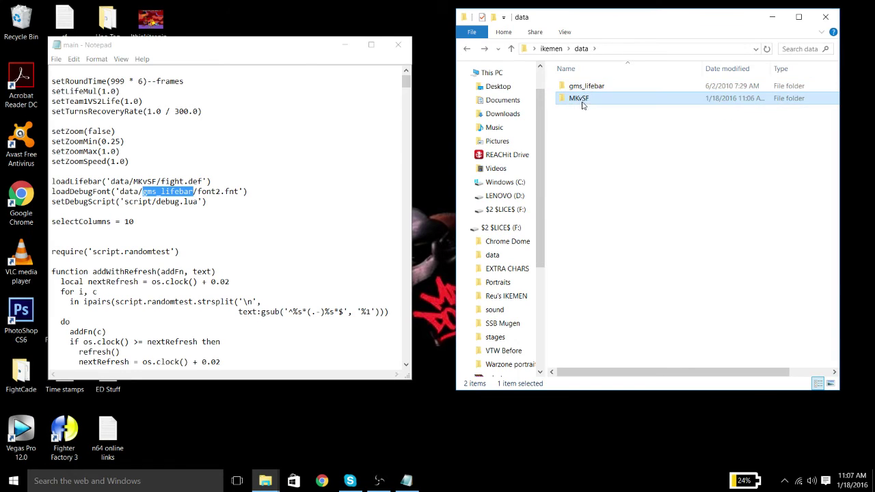
double_click(581, 100)
left_click(217, 194)
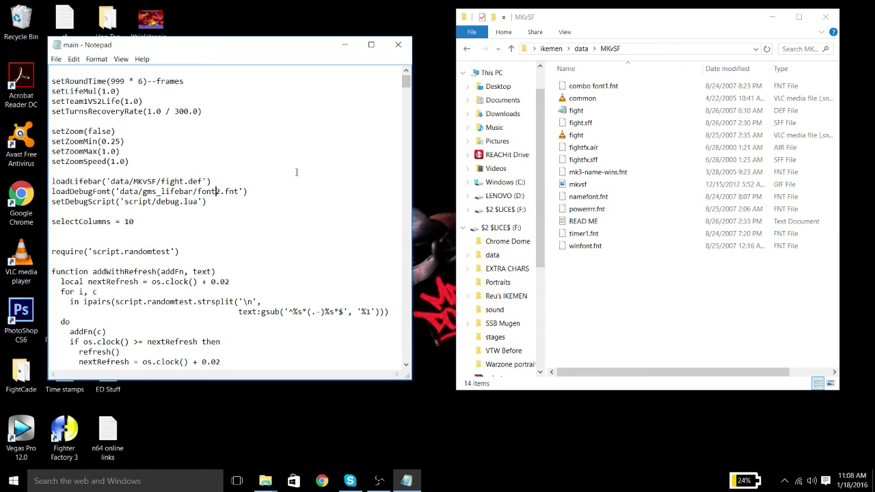
left_click_drag(194, 193, 143, 192)
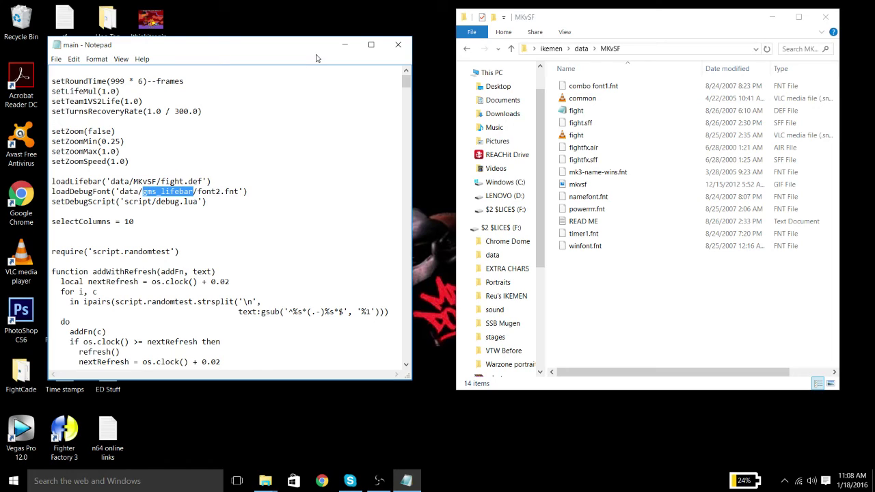
type("MKvSF")
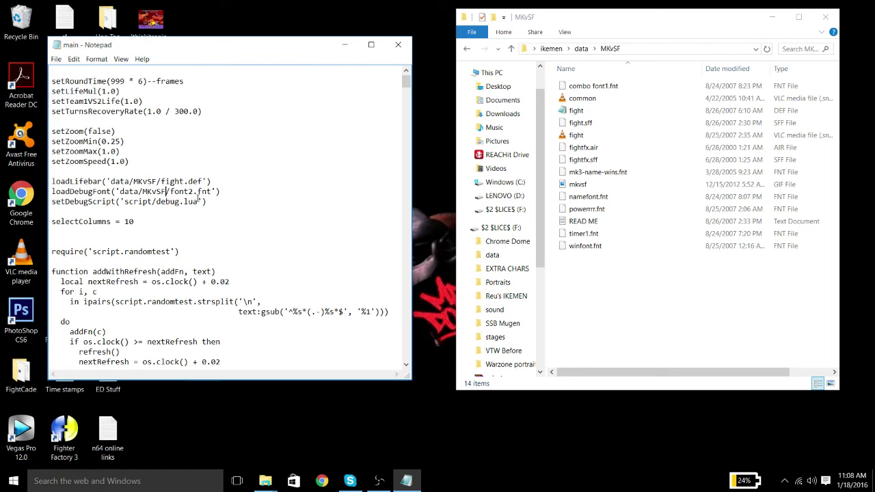
Check the fonts in the MKvSF folder and replace font2 with powerrrr in the loadDebugFont path.
left_click(699, 296)
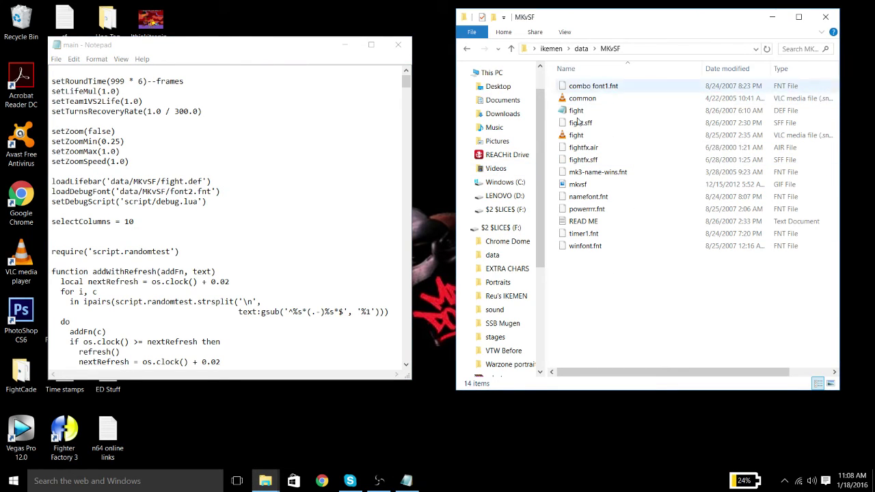
left_click(270, 202)
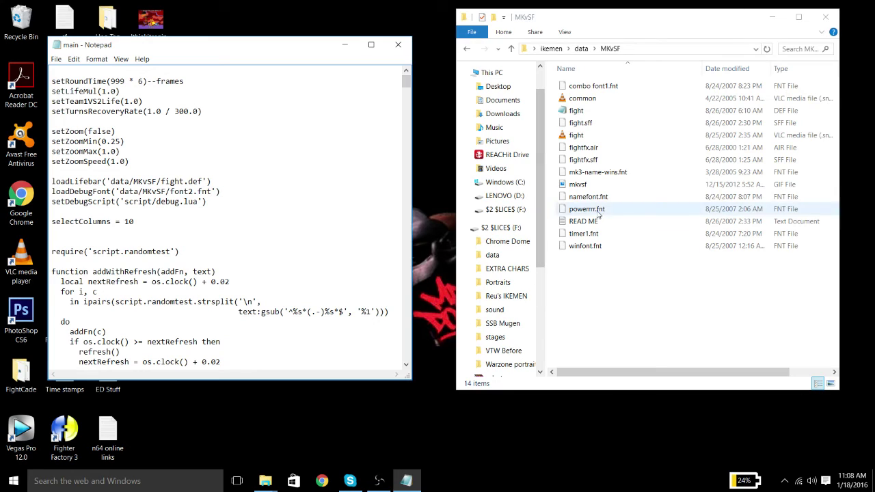
left_click_drag(194, 191, 170, 191)
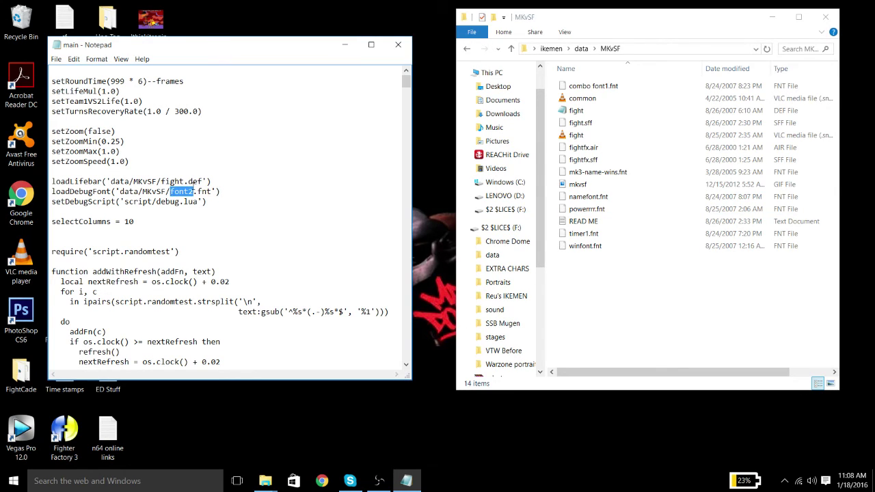
type("powerrrr")
left_click_drag(233, 191, 52, 191)
left_click(223, 182)
Examine the sysSff, sysSnd and jgFnt paths in the main script and compare them with the ikemen data folder.
scroll(214, 183, "down", 8)
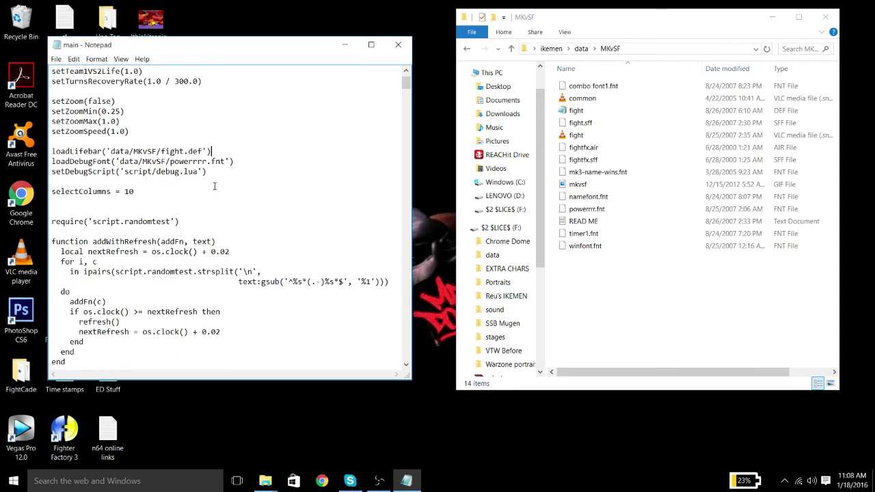
scroll(226, 219, "down", 4)
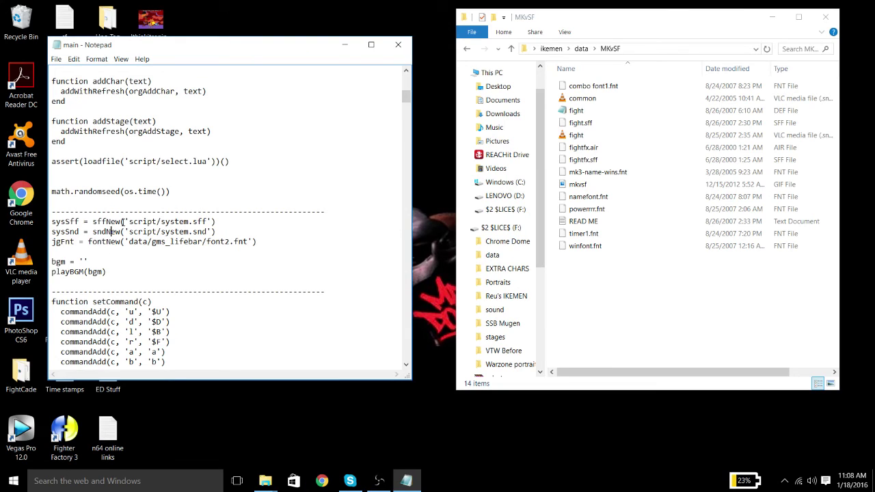
double_click(127, 222)
left_click(141, 221)
left_click(467, 50)
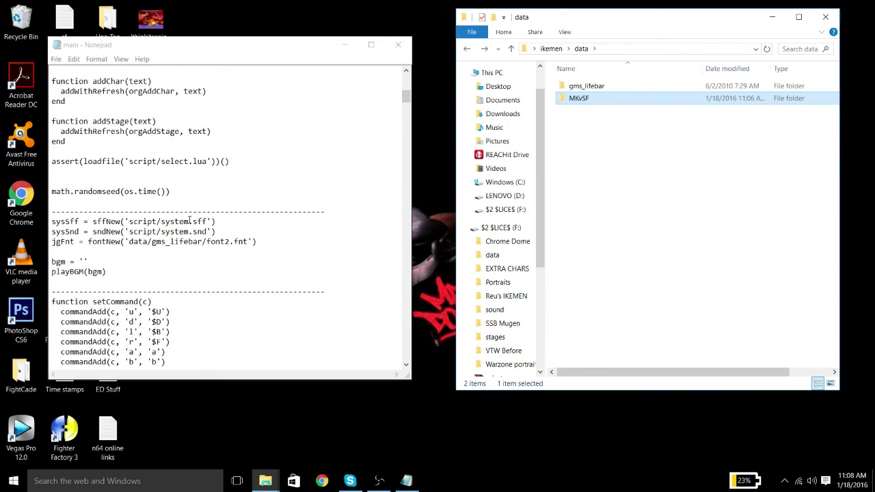
left_click_drag(189, 221, 174, 231)
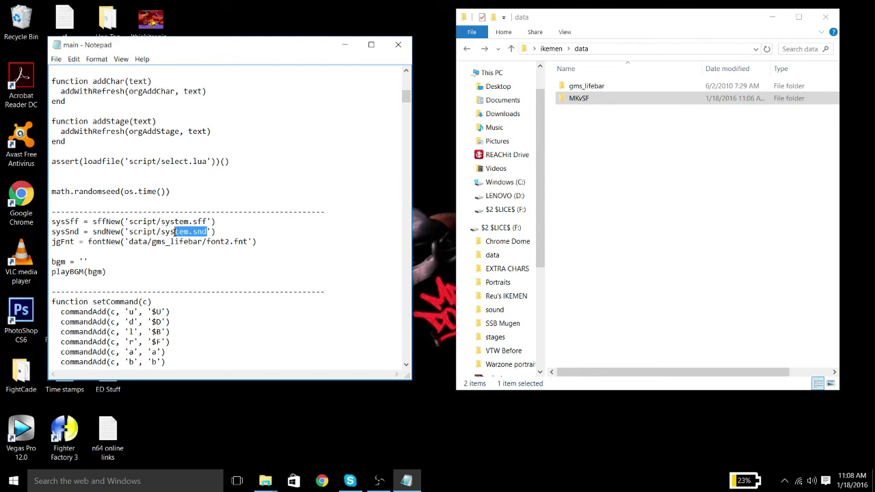
left_click(161, 242)
left_click_drag(78, 241, 162, 241)
left_click(161, 241)
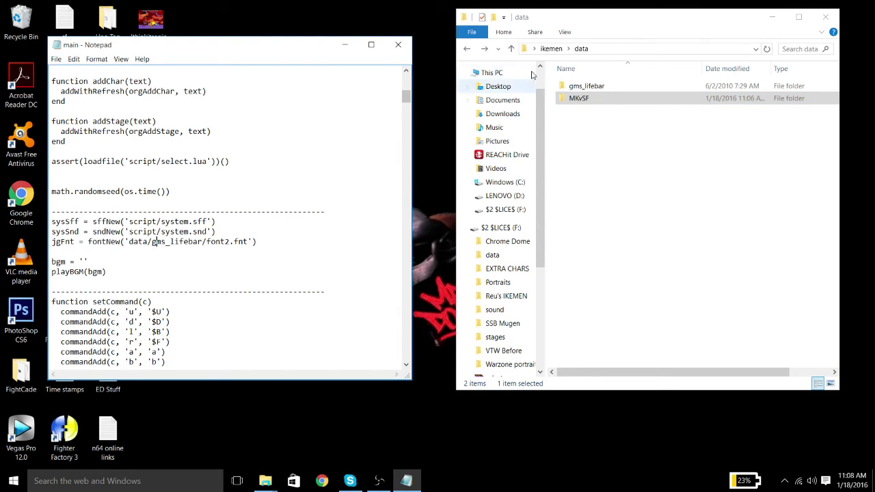
Open the MKvSF folder and replace gms_lifebar with MKvSF in the jgFnt fontNew path.
double_click(578, 97)
left_click_drag(151, 242, 203, 241)
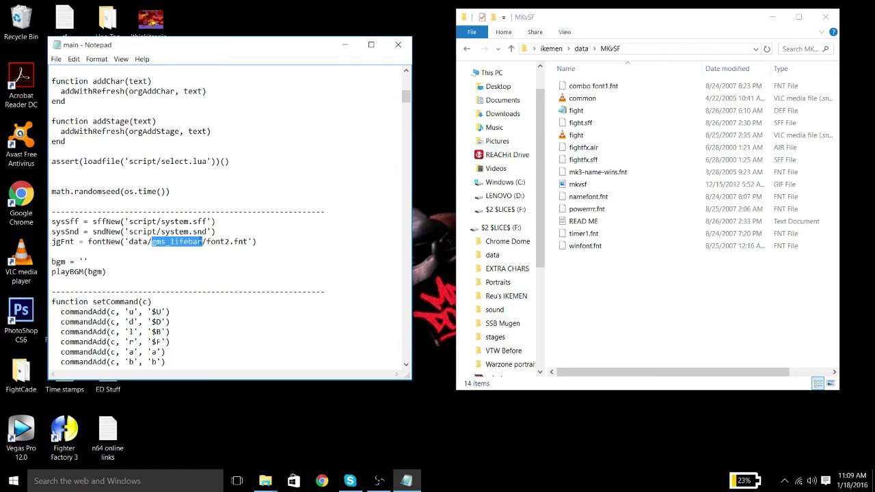
left_click_drag(203, 242, 151, 242)
type("MK")
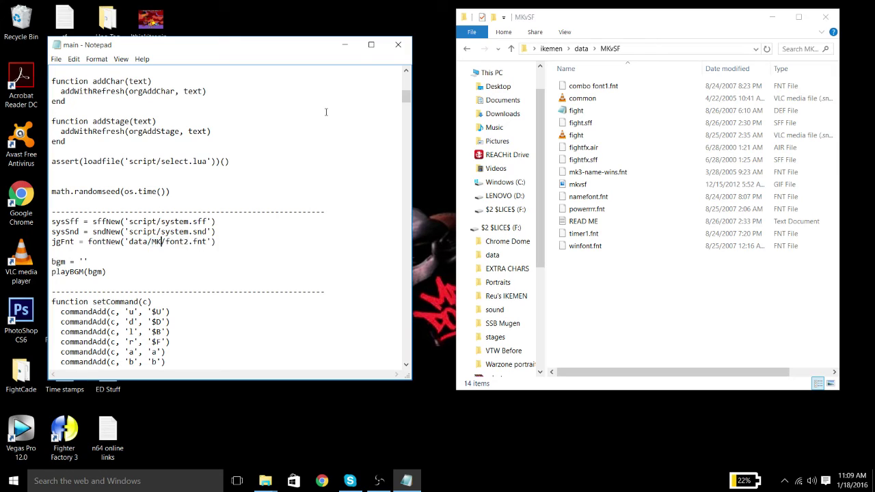
type("vSF")
Trace the folder path from ikemen through data to MKvSF and examine the font2 reference in the jgFnt line and the surrounding script.
left_click(660, 159)
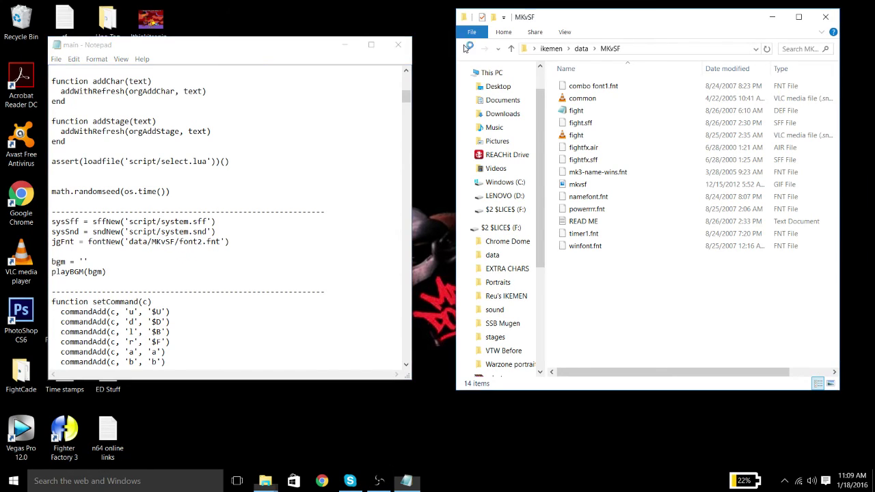
key("BackSpace")
key("BackSpace")
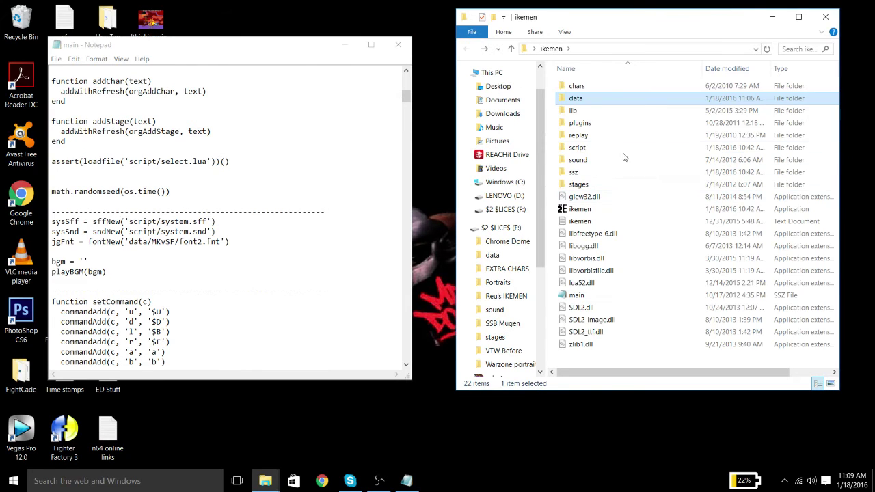
double_click(587, 98)
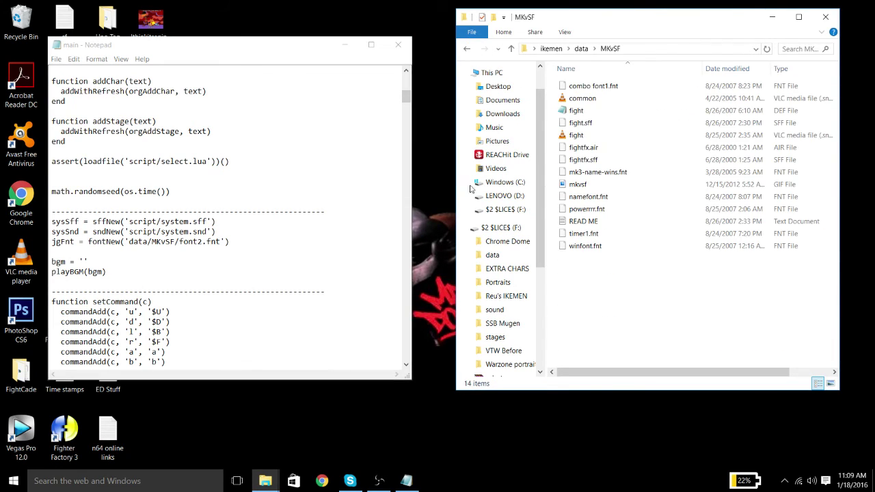
left_click_drag(203, 241, 179, 242)
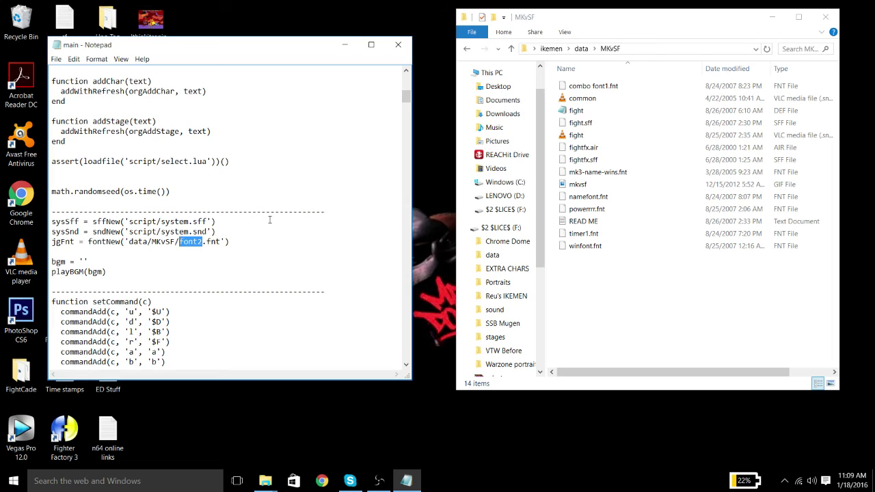
left_click(231, 242)
left_click(52, 242, "shift")
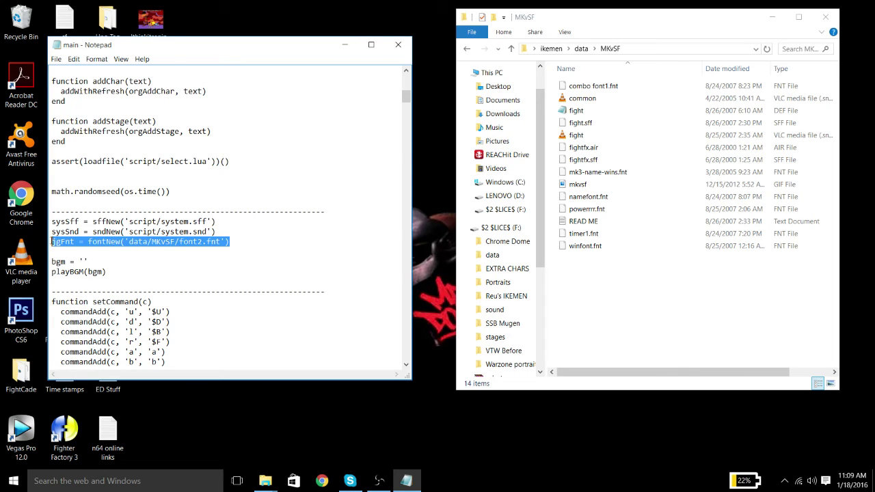
left_click(67, 242)
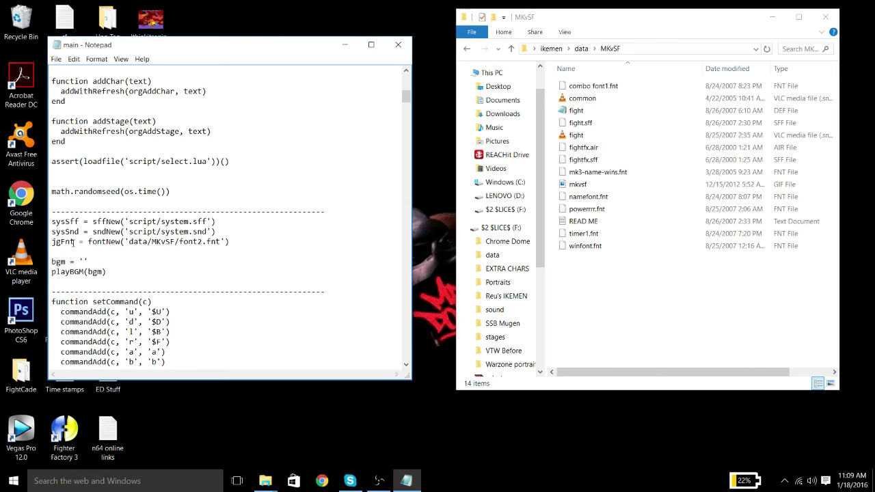
scroll(218, 207, "down", 5)
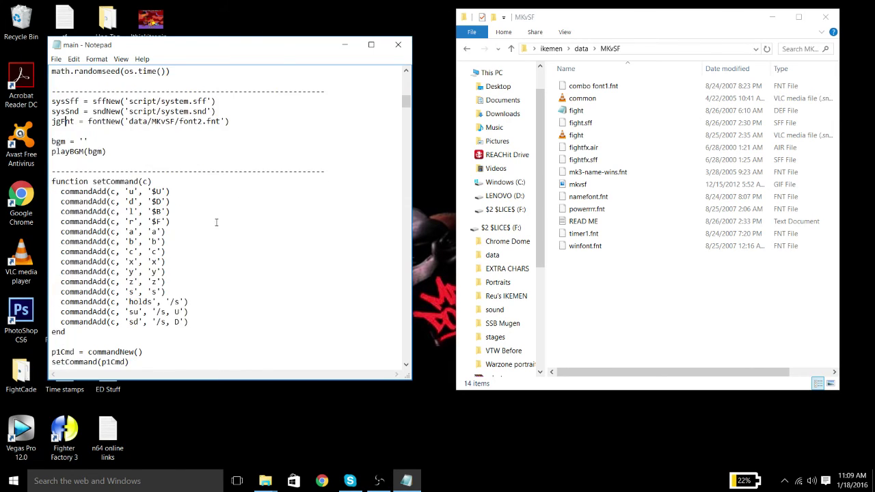
scroll(190, 159, "up", 6)
scroll(221, 191, "down", 2)
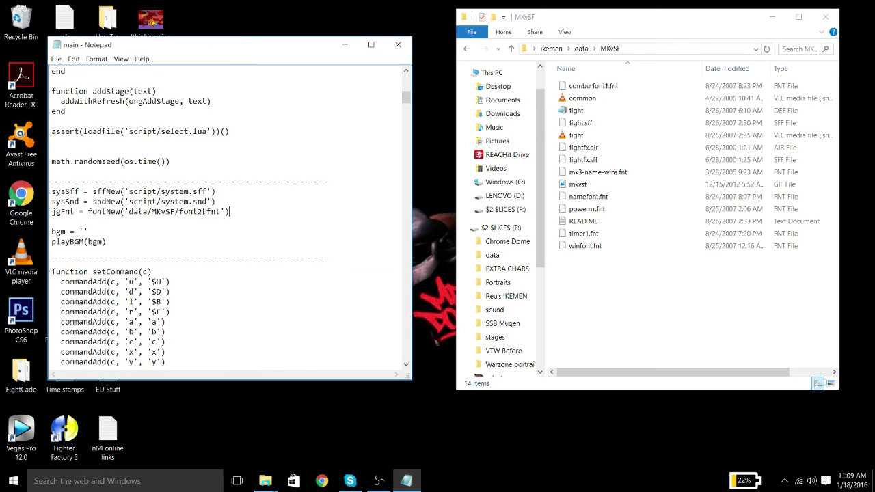
Replace font2 with mk3-name-wins in the jgFnt fontNew path.
left_click_drag(203, 212, 178, 212)
type("mk3-b")
key("BackSpace")
type("name-wins")
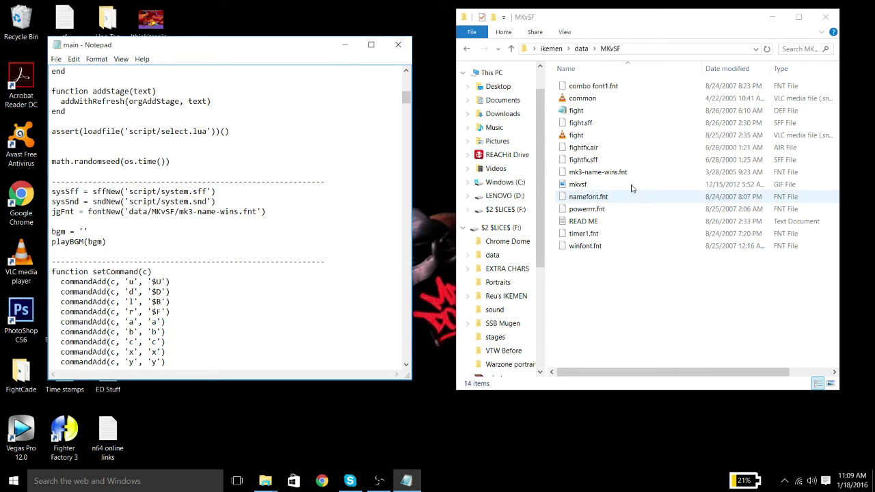
Copy the name of the mk3-name-wins font file without its extension and paste it over the font name in the jgFnt path.
left_click(593, 176)
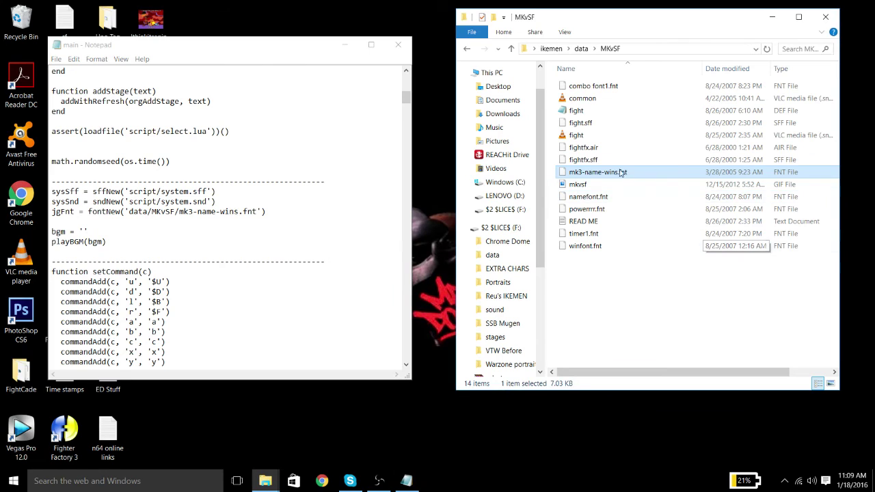
right_click(614, 173)
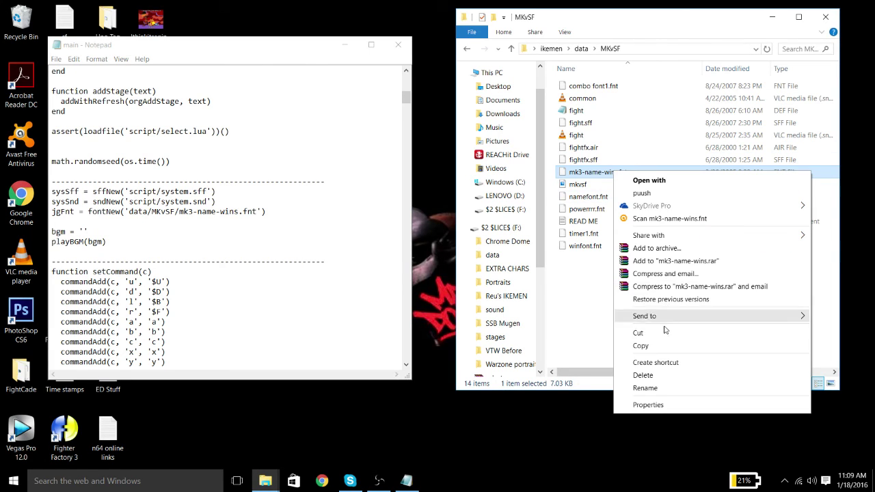
left_click(658, 390)
right_click(592, 171)
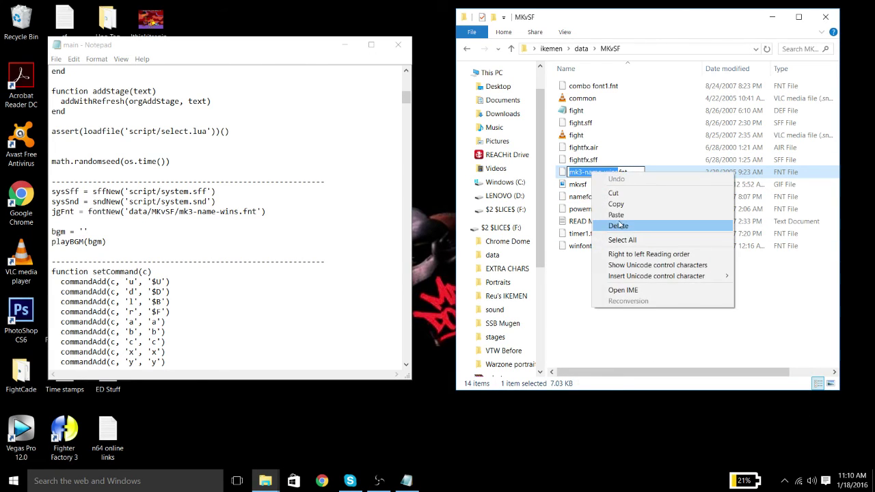
left_click(620, 204)
left_click(239, 211)
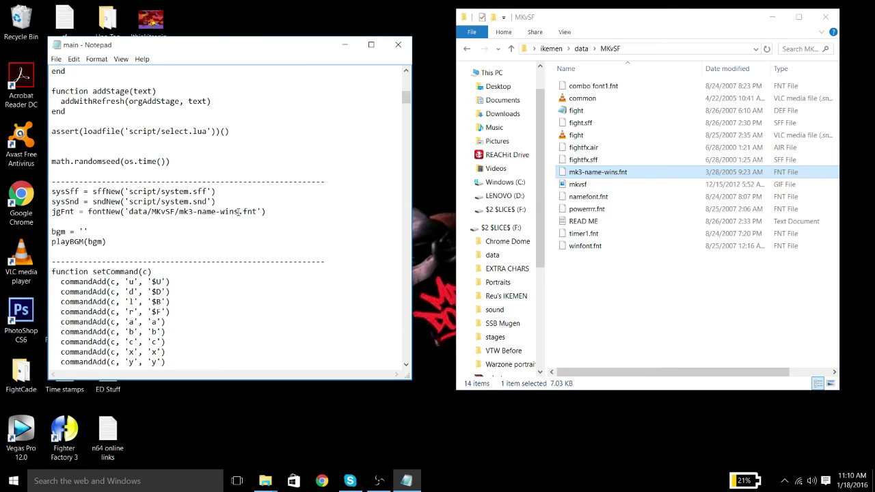
left_click_drag(238, 211, 179, 212)
key("ctrl+v")
Return to the ikemen folder, launch the ikemen application to test the lifebars, and dismiss the error dialog.
left_click(467, 49)
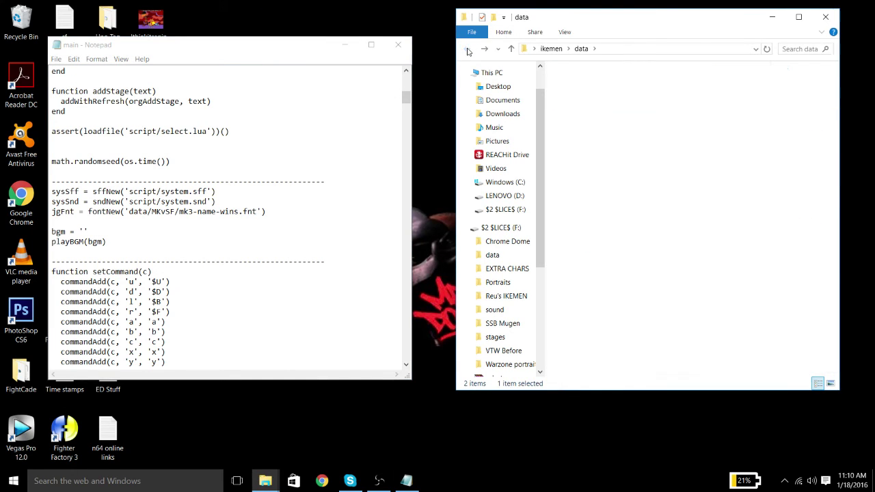
left_click(467, 50)
left_click(578, 210)
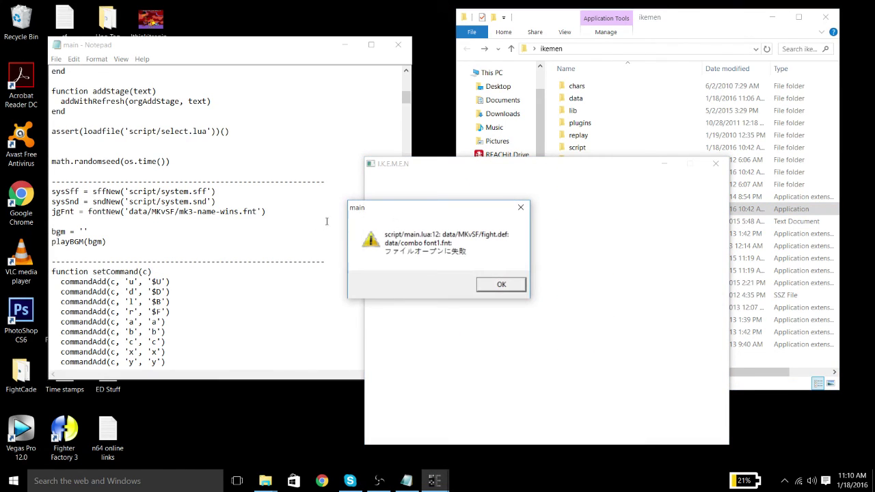
left_click(501, 286)
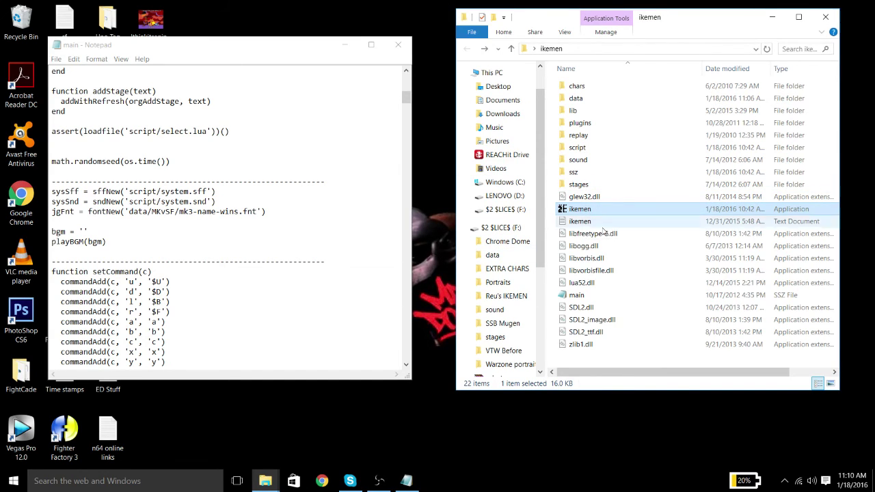
Relaunch the ikemen application, dismiss its error dialog, and review the edited lifebar and font paths in the main script.
double_click(576, 209)
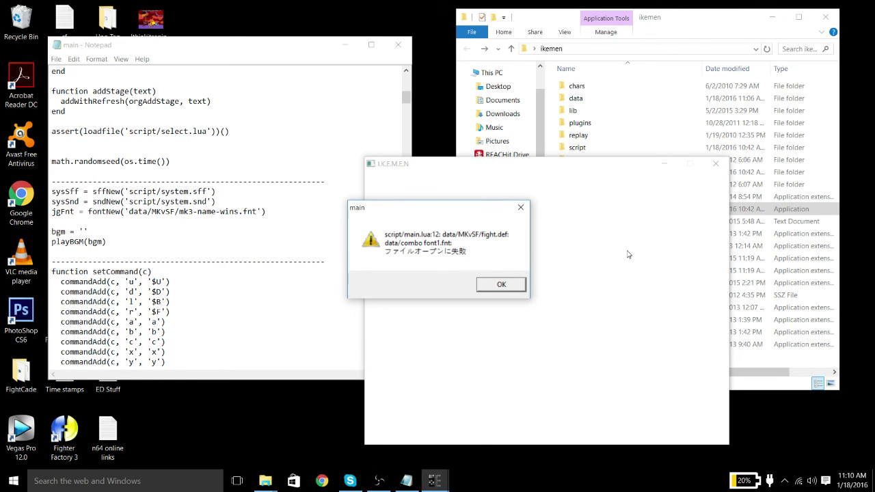
key("XF86MonBrightnessUp")
left_click(501, 285)
scroll(275, 243, "up", 12)
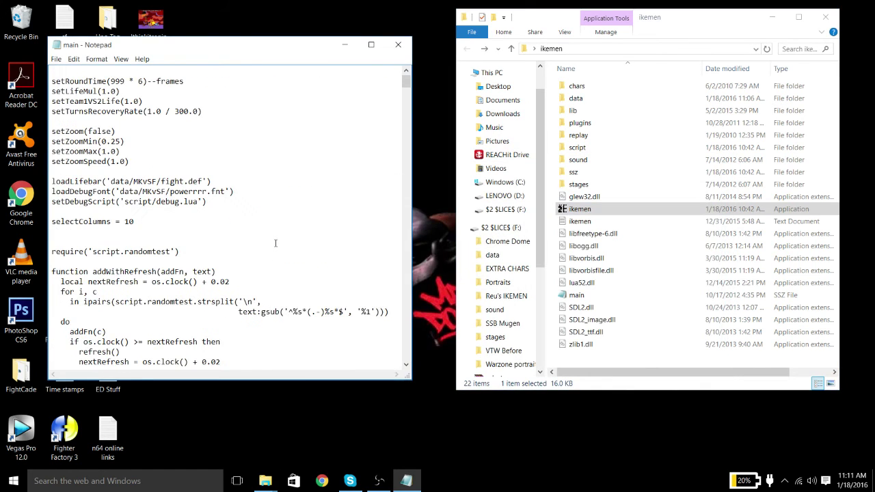
scroll(259, 219, "down", 11)
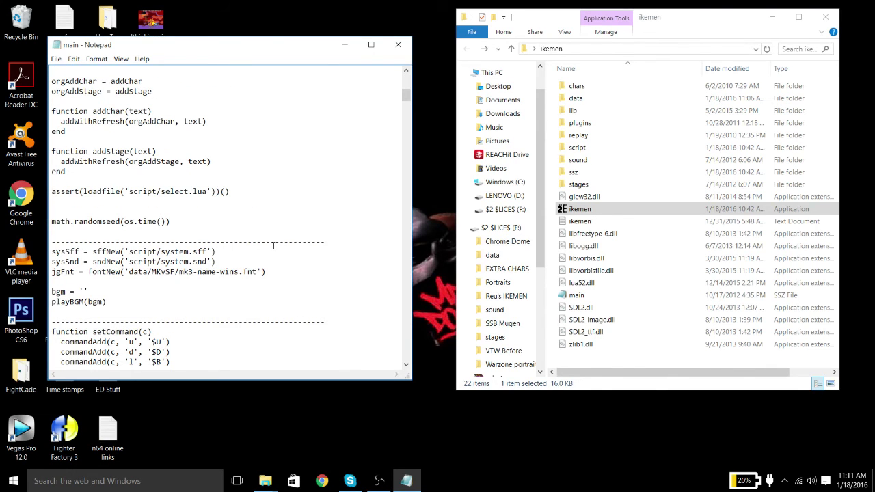
Check the lifebar and font paths in the main script, then open fight.def from data/MKvSF and bring up its [Files] section.
scroll(229, 285, "up", 10)
left_click(216, 171)
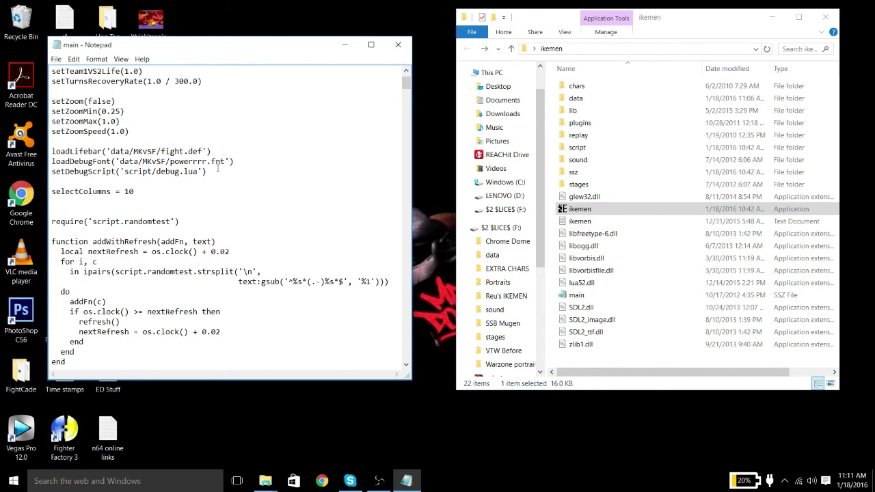
double_click(592, 99)
double_click(591, 99)
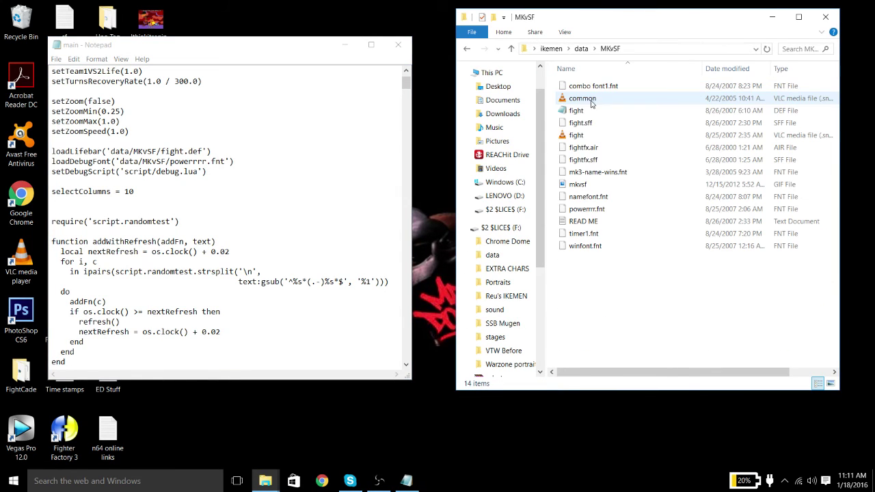
double_click(587, 110)
scroll(208, 185, "down", 4)
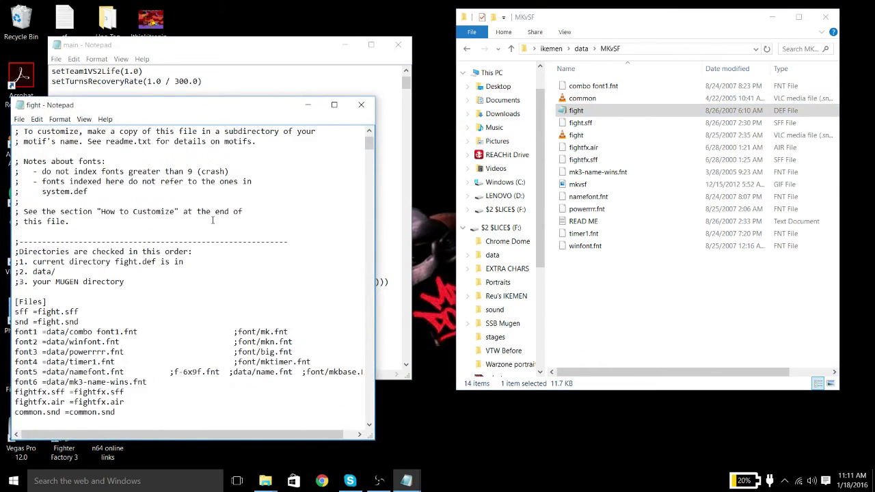
left_click_drag(213, 108, 362, 93)
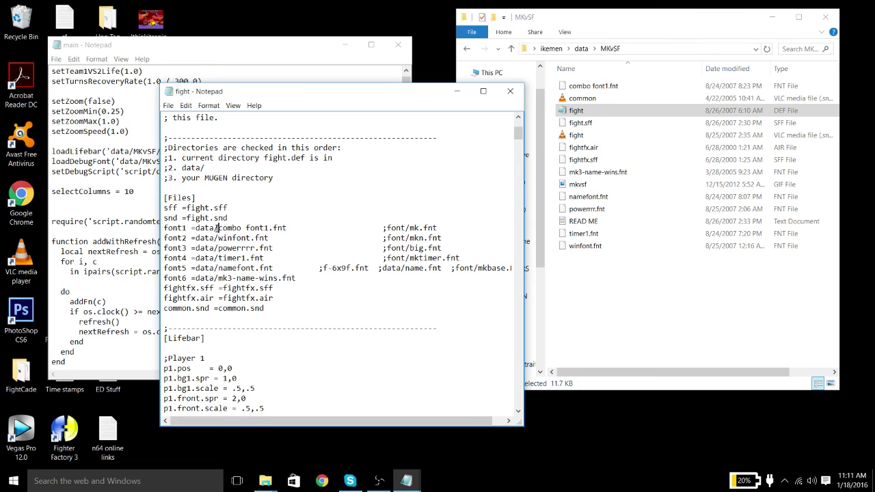
Remove the data/ prefix from the font1 through font6 paths in fight.def and close the file.
left_click_drag(218, 227, 196, 228)
key("Delete")
left_click_drag(218, 238, 199, 278)
key("Delete")
key("Delete")
key("Delete")
key("Delete")
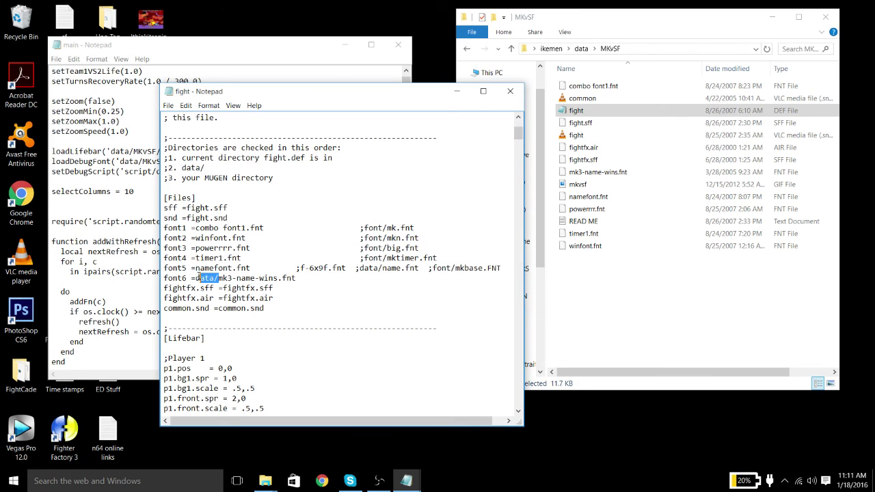
key("Delete")
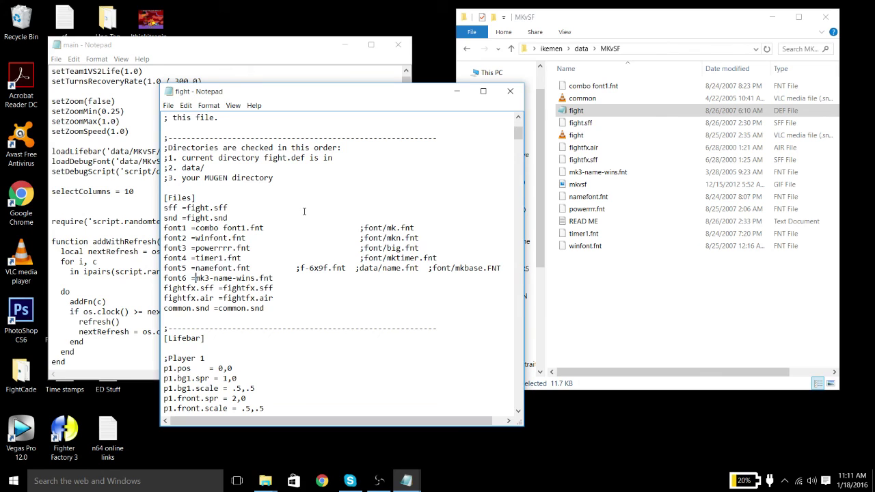
left_click(509, 91)
Return to the ikemen folder and launch the ikemen application to test the lifebars.
left_click(466, 49)
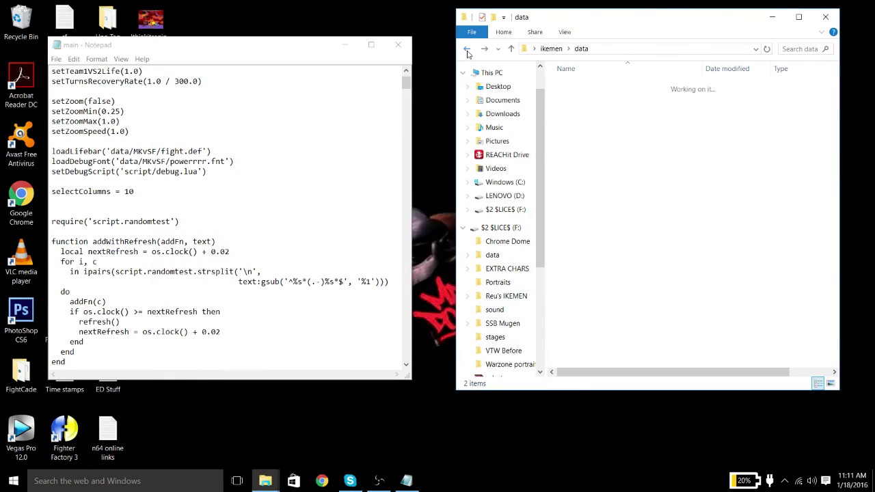
left_click(466, 49)
left_click(578, 209)
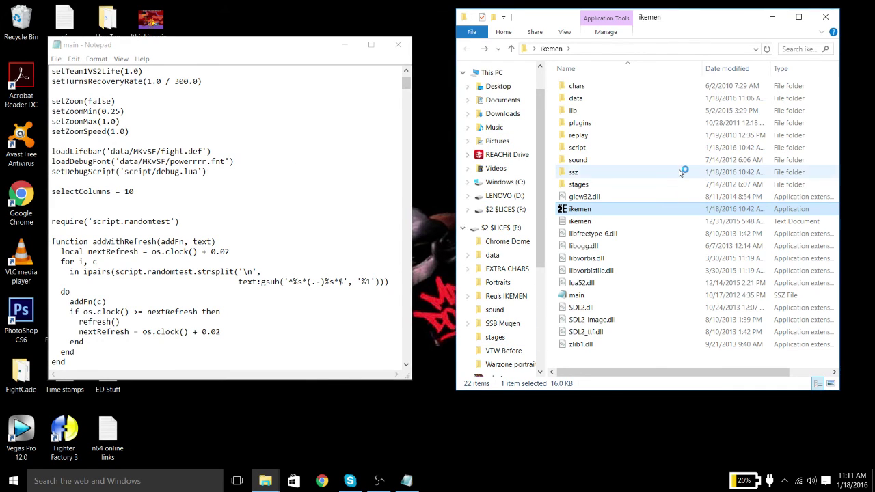
key("Return")
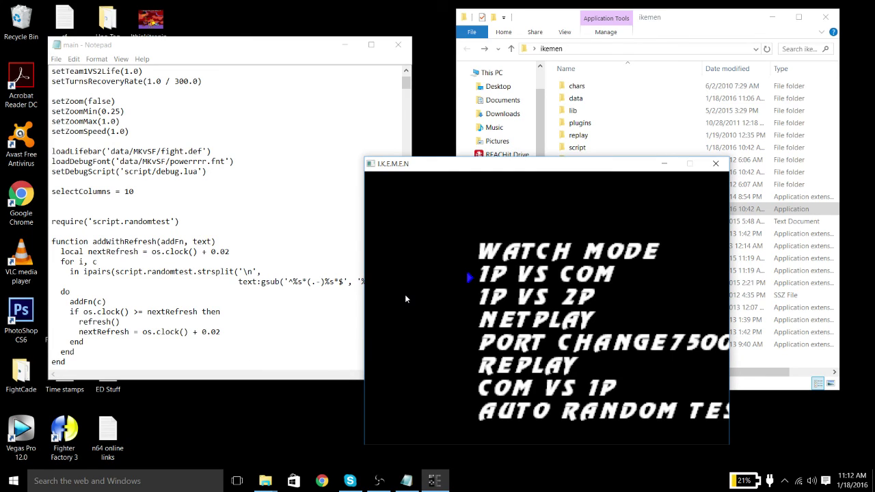
Start a 1P VS COM match in Single team mode with Kung Fu Man X on both sides and confirm a stage.
key("Up")
key("Down")
key("Up")
key("Down")
key("Return")
key("Return")
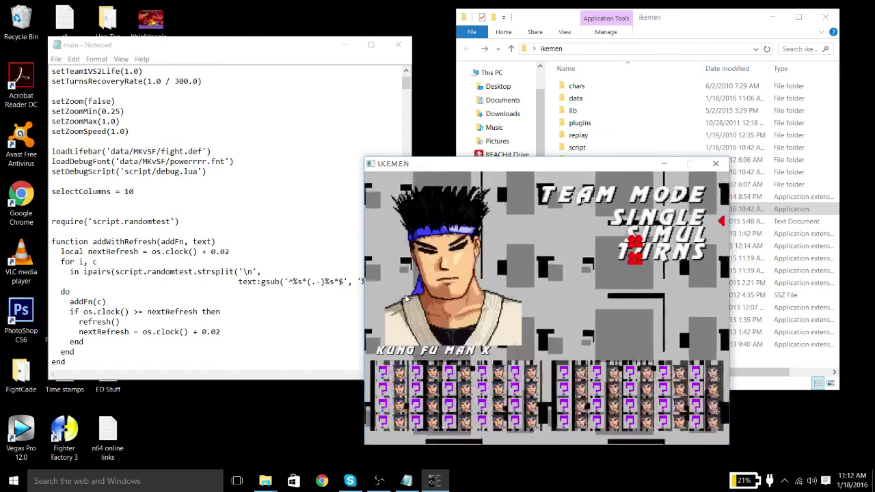
key("Return")
key("Right")
key("Return")
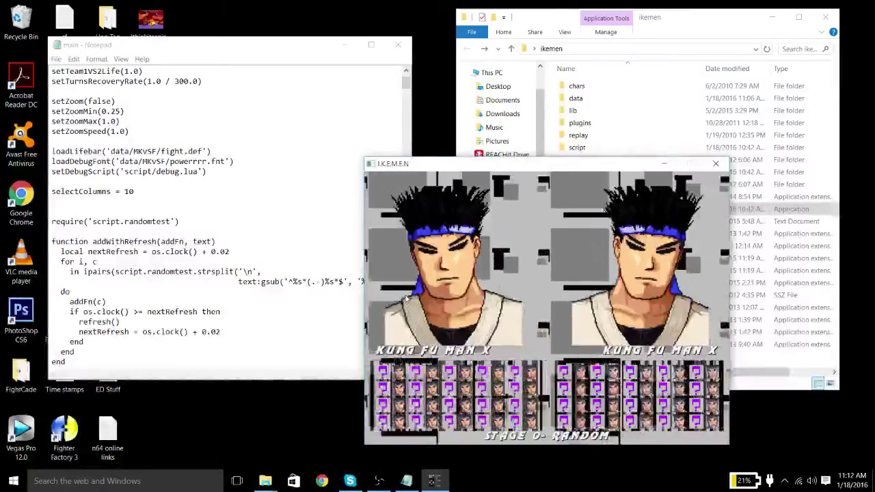
key("Right")
key("Return")
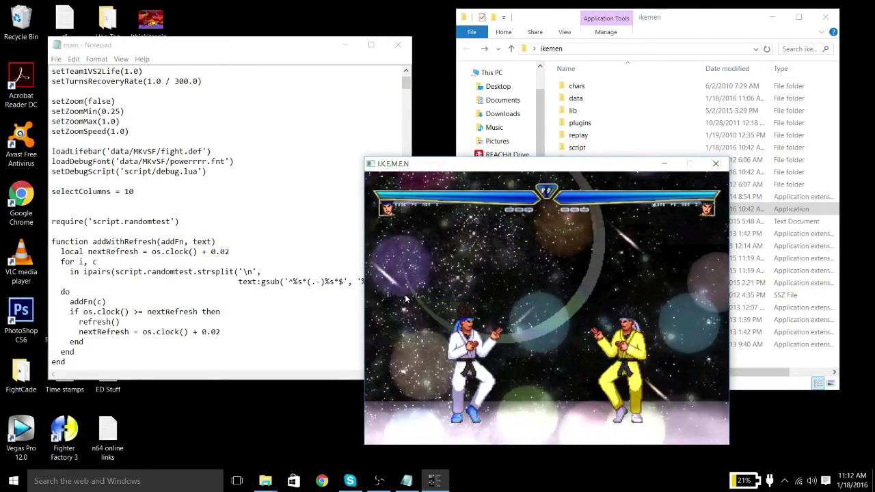
Play the match, moving and attacking the opponent, to examine the MKvSF health bars, power bars, timer and combo text.
key("Left")
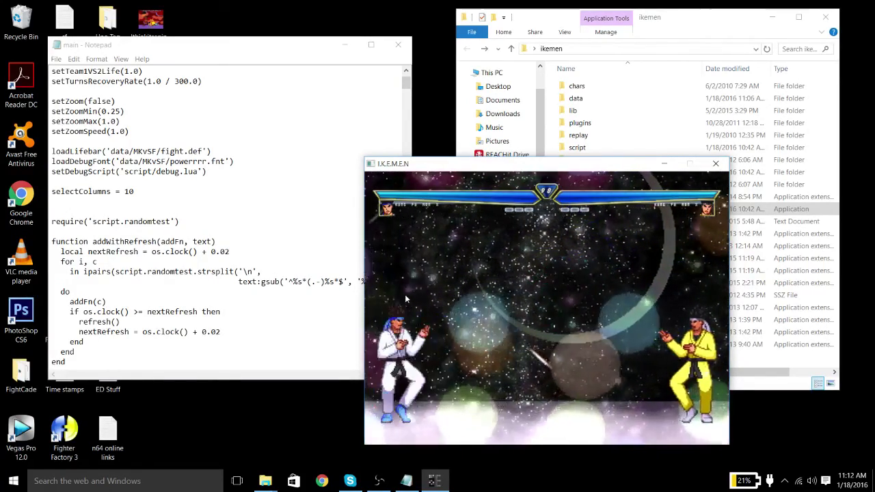
key("Right")
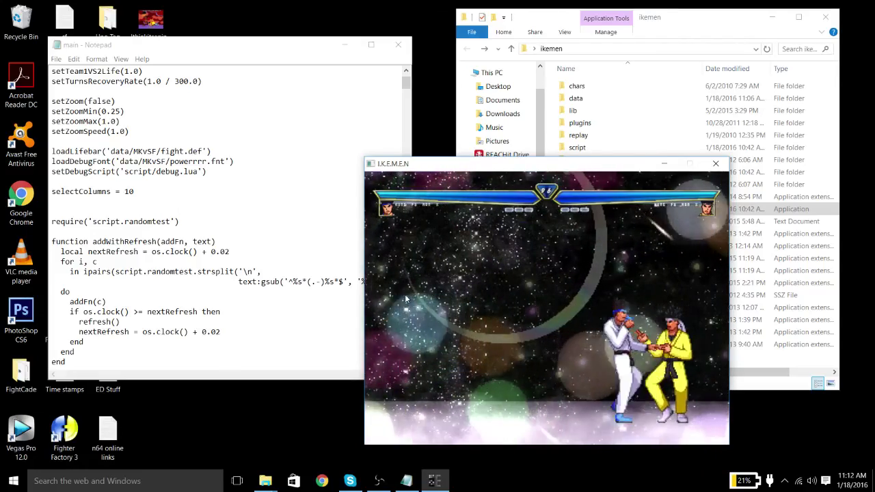
key("Down")
key("s")
key("Right")
key("s")
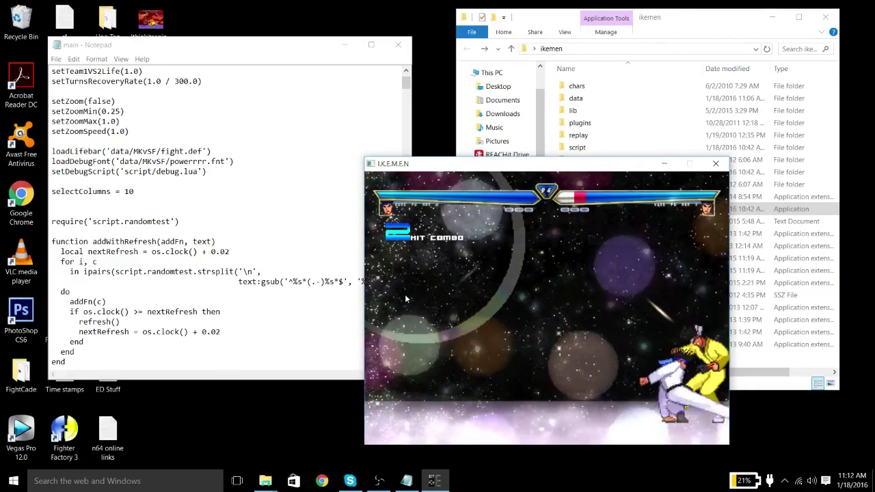
key("Up")
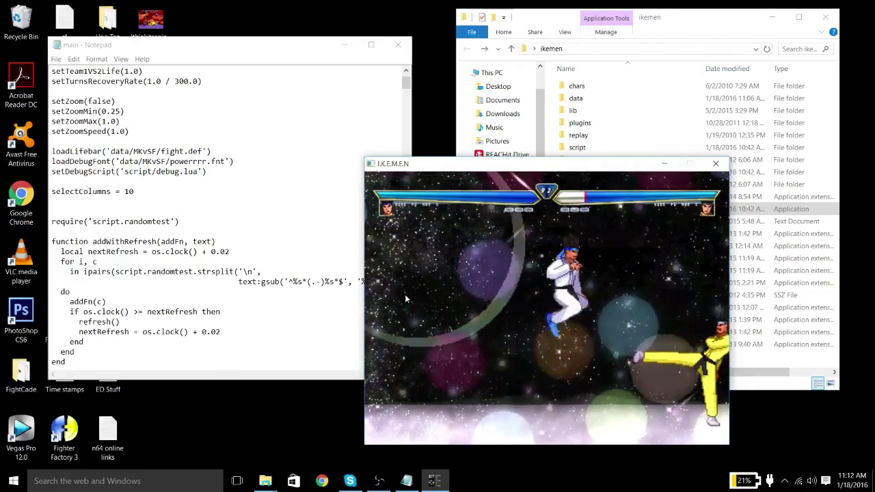
key("s")
key("Left")
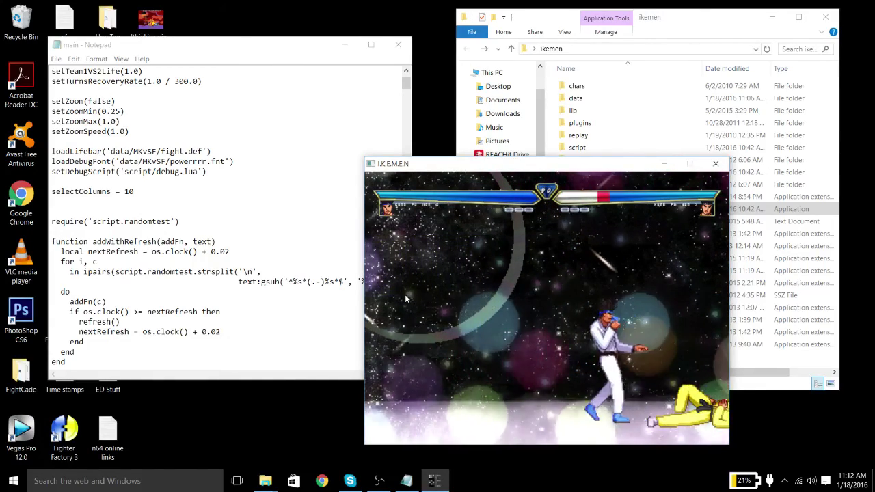
key("Right")
key("Right")
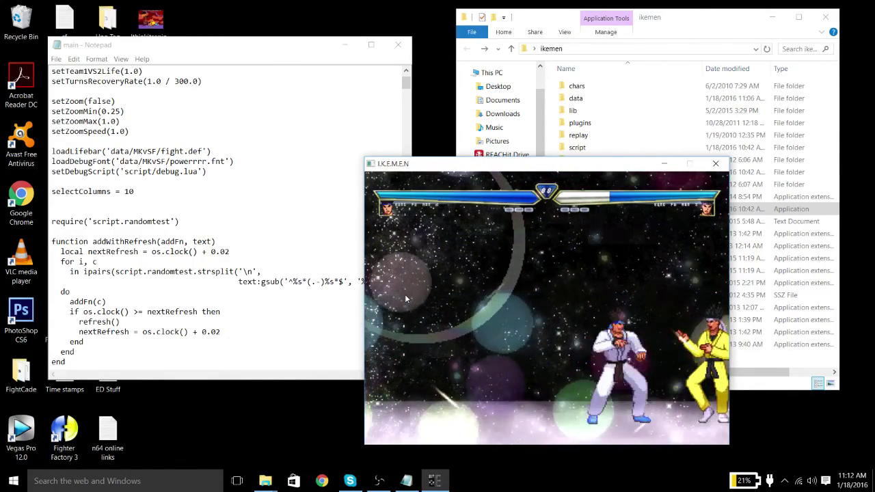
key("s")
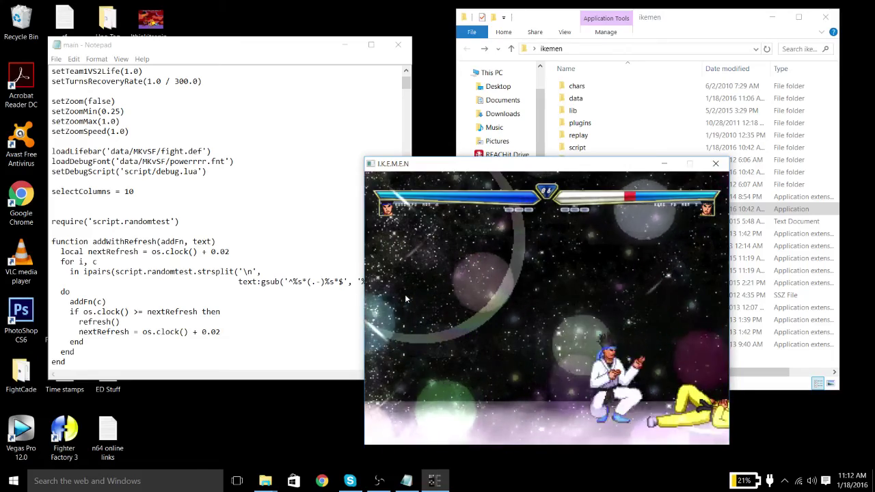
key("Up")
key("Down")
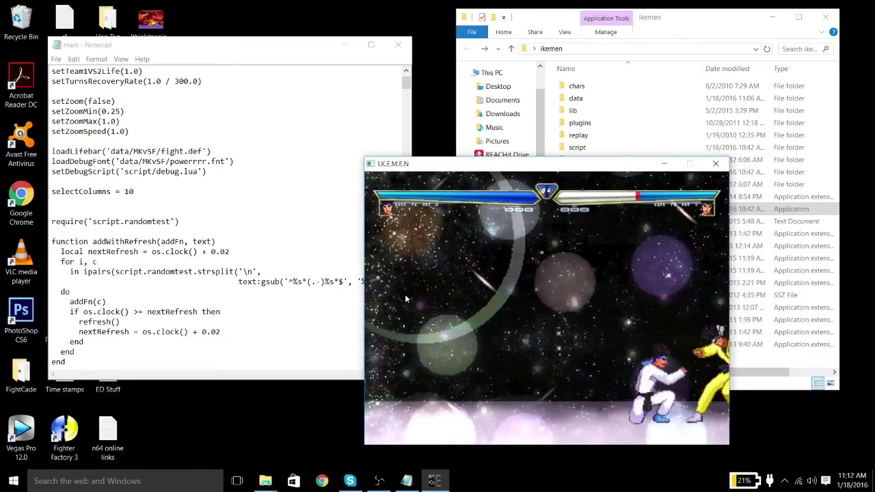
key("x")
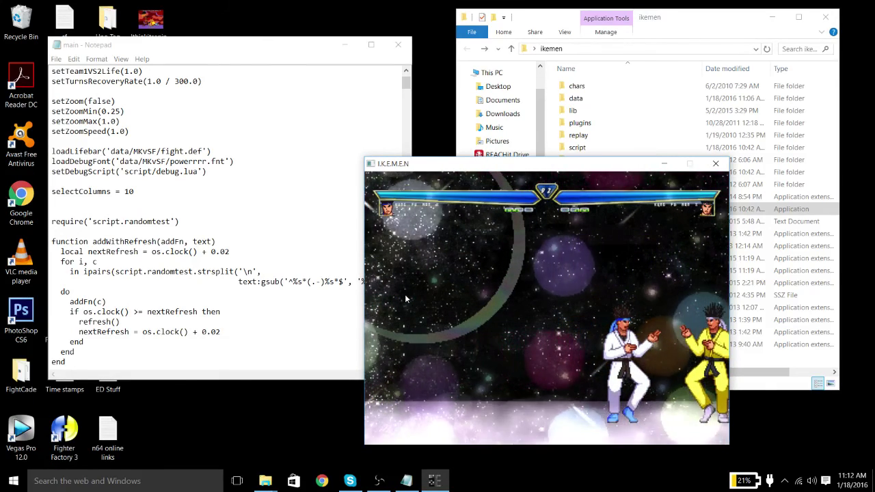
key("Right")
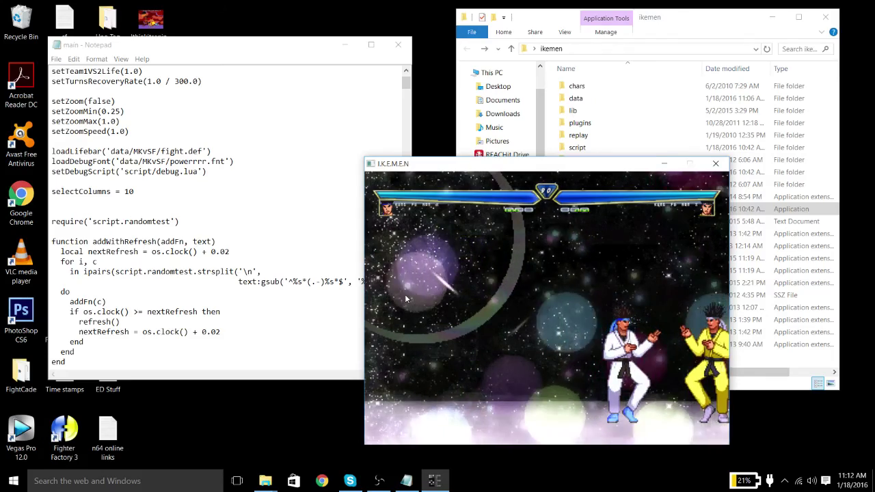
key("z")
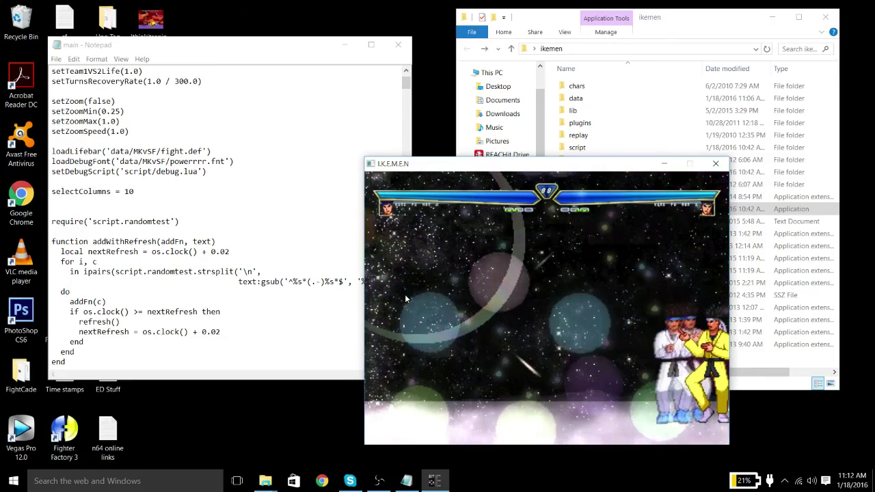
key("Left")
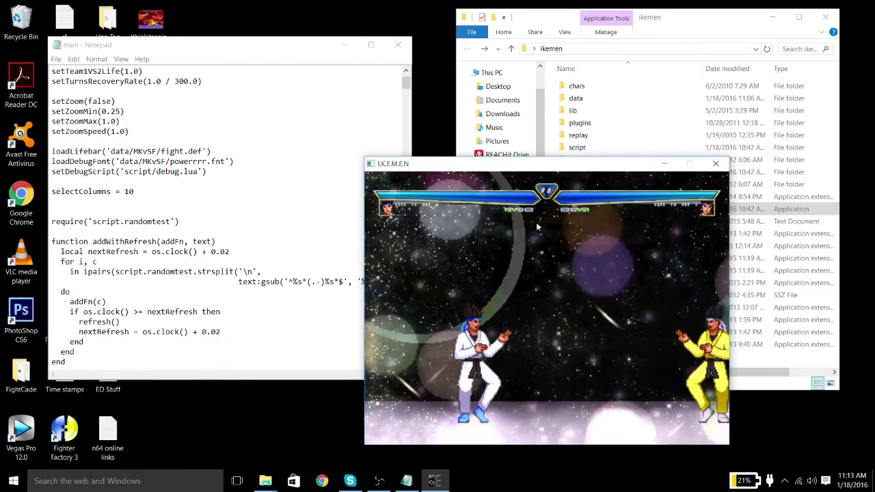
Leave the match, close the I.K.E.M.E.N game, and return to the lifebar settings in the main script.
key("Escape")
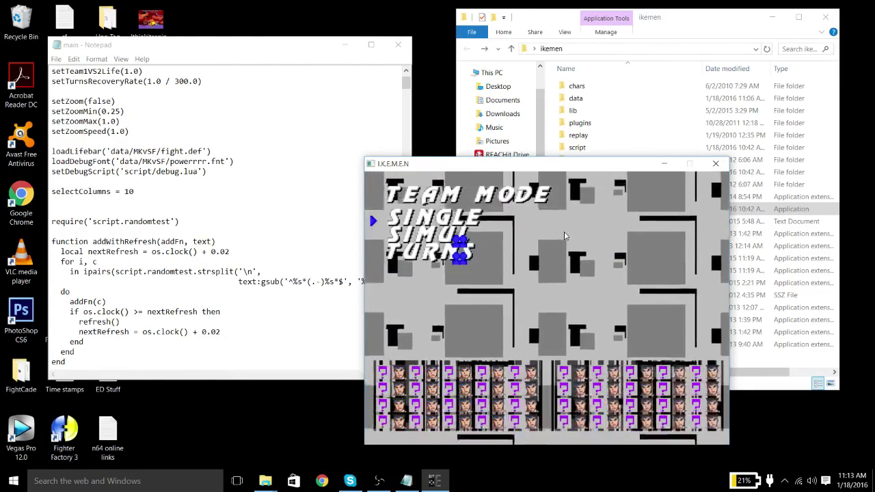
key("Escape")
left_click(716, 163)
left_click(230, 196)
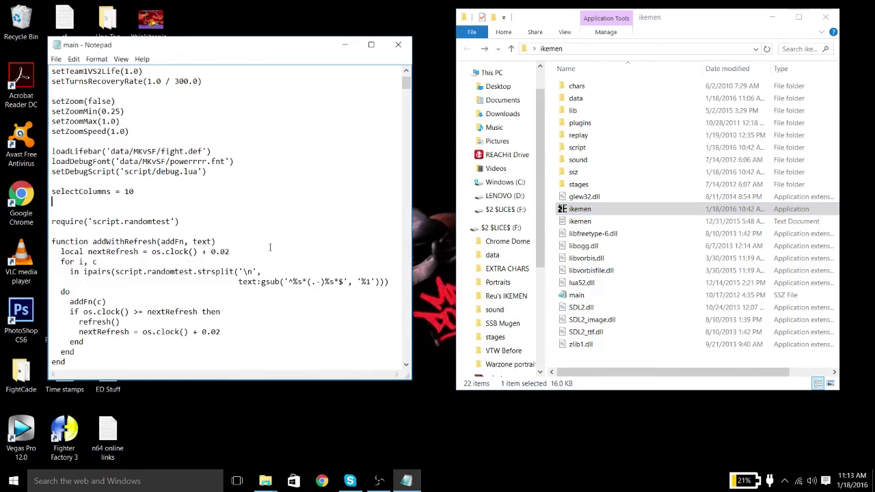
scroll(287, 251, "up", 1)
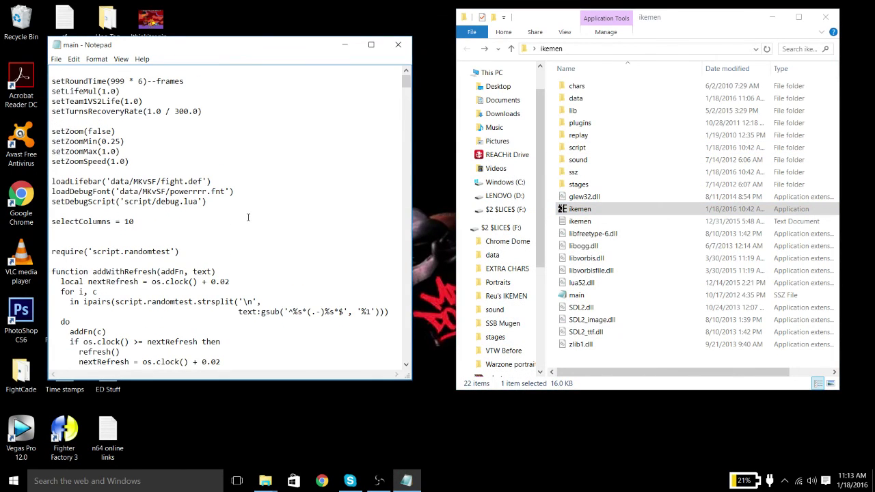